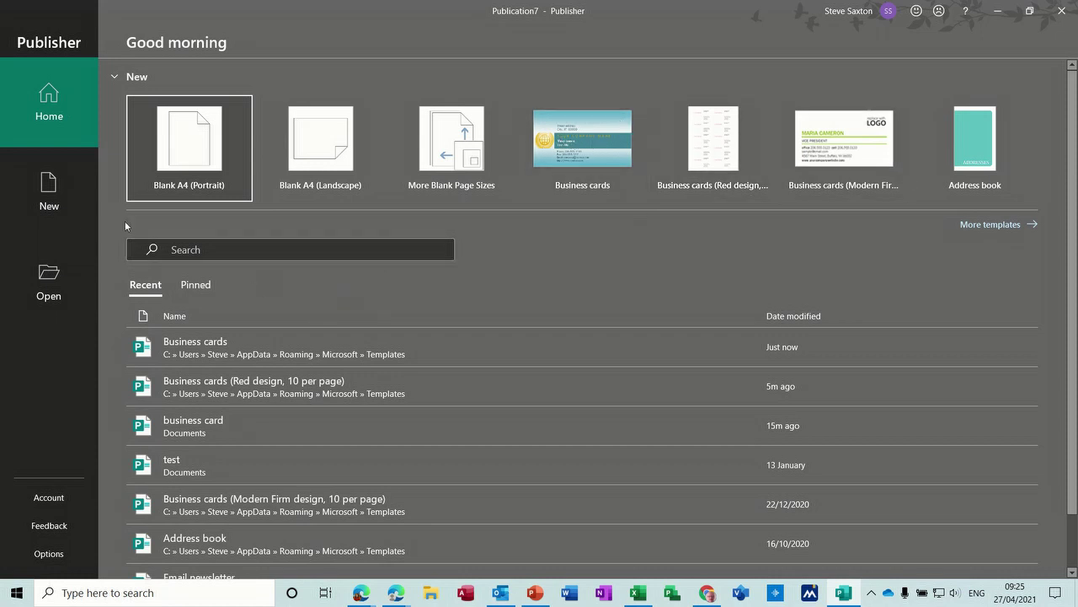
# Search the new-publication templates for 'Business cards'.
pyautogui.click(47, 188)
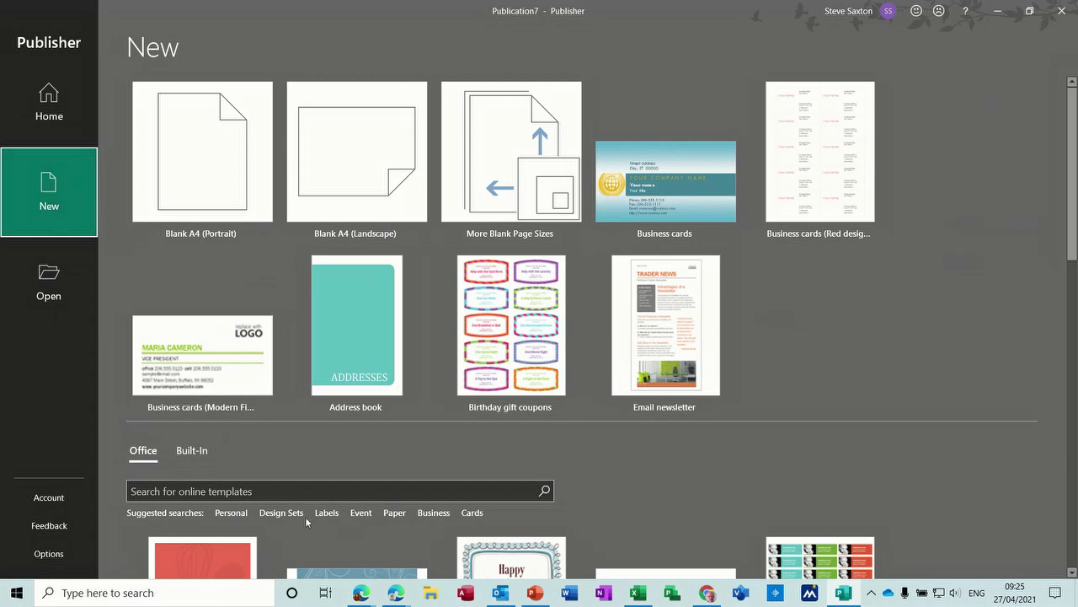
pyautogui.click(428, 514)
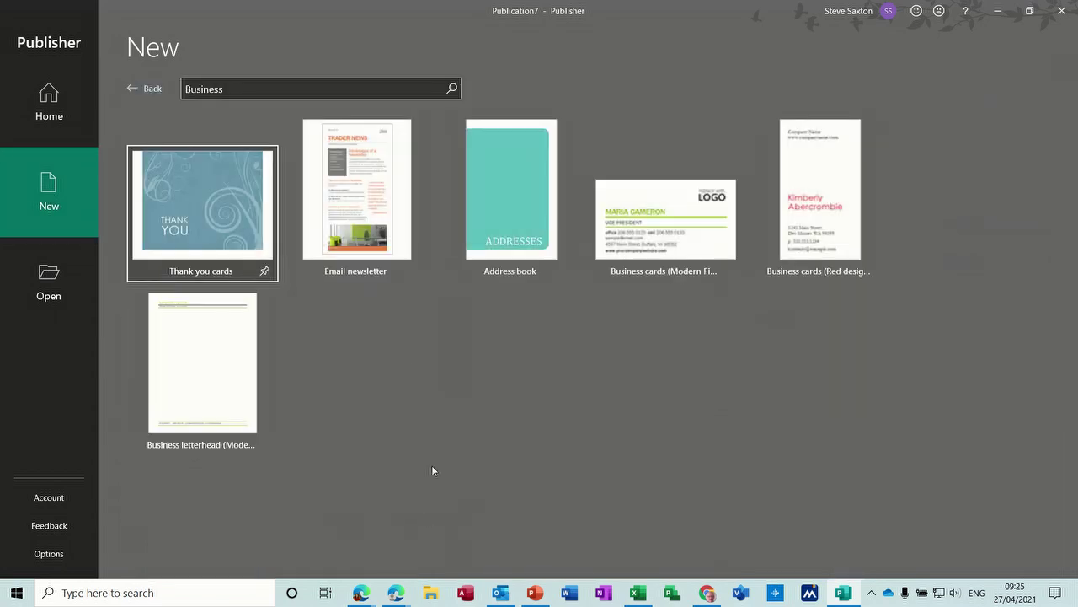
pyautogui.click(273, 91)
pyautogui.click(273, 91)
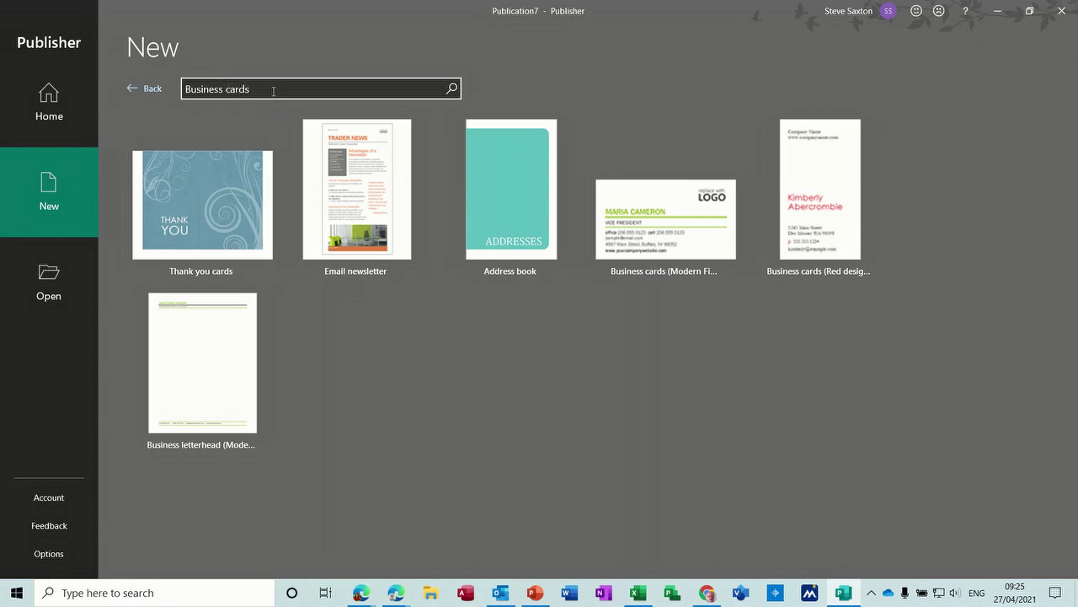
pyautogui.press('Return')
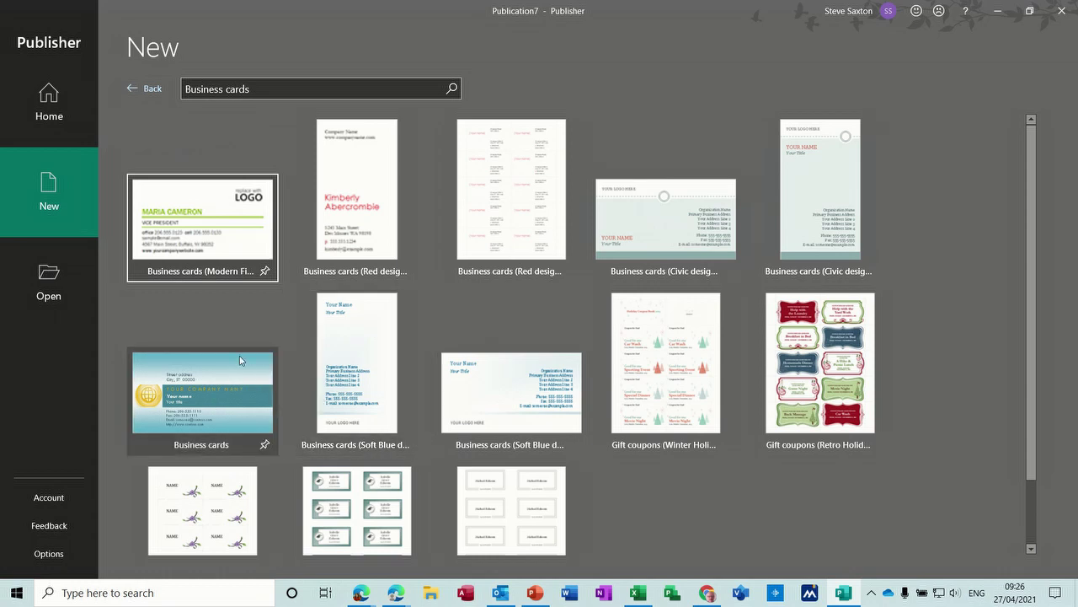
# Create a publication from the blue Business cards template and select its placeholder address lines.
pyautogui.click(215, 364)
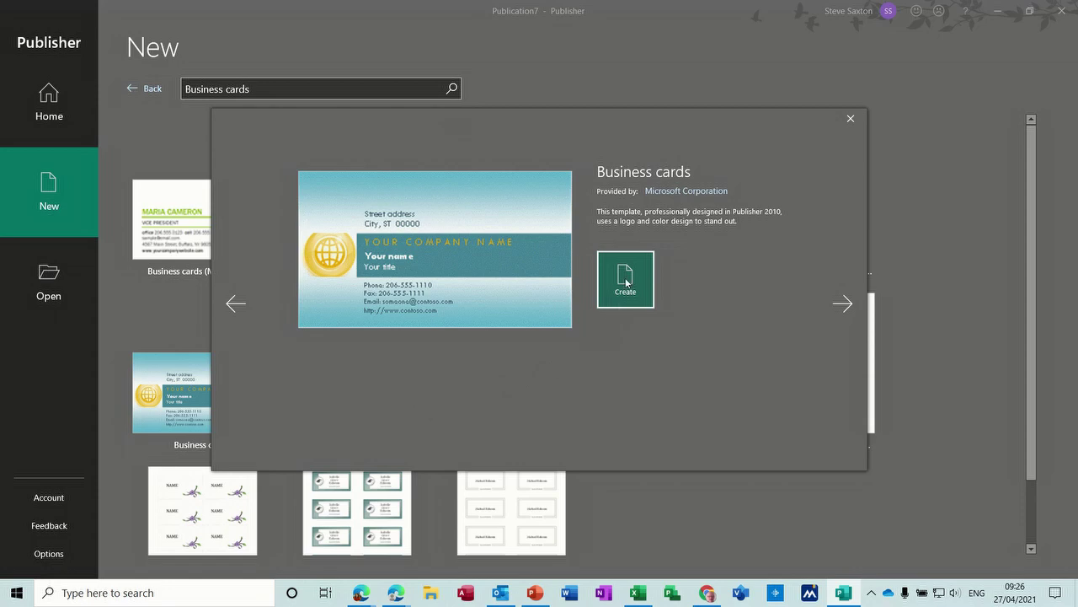
pyautogui.click(626, 281)
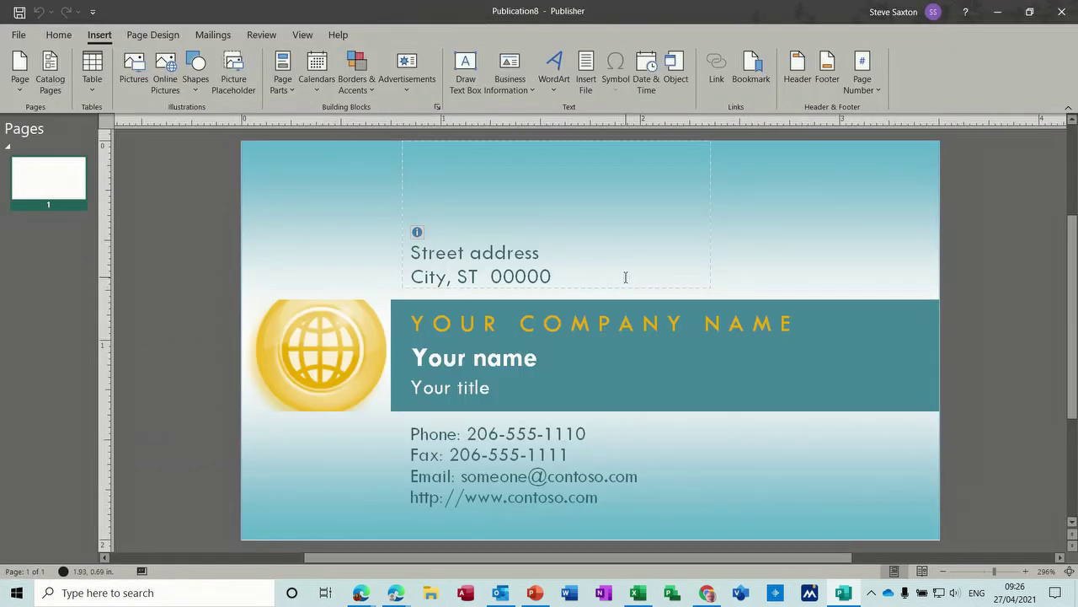
pyautogui.click(430, 232)
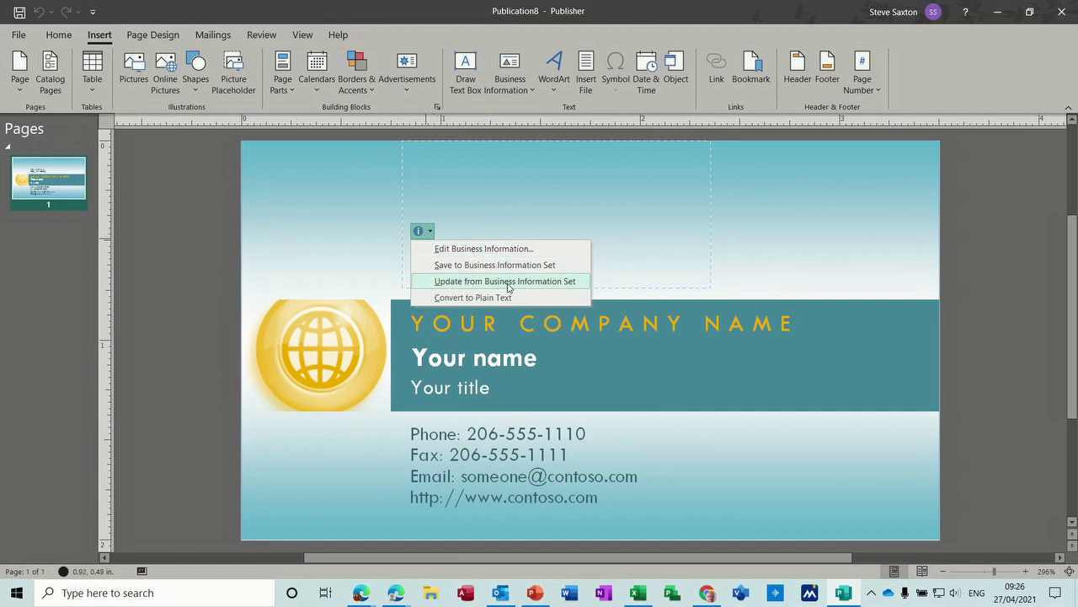
pyautogui.click(482, 200)
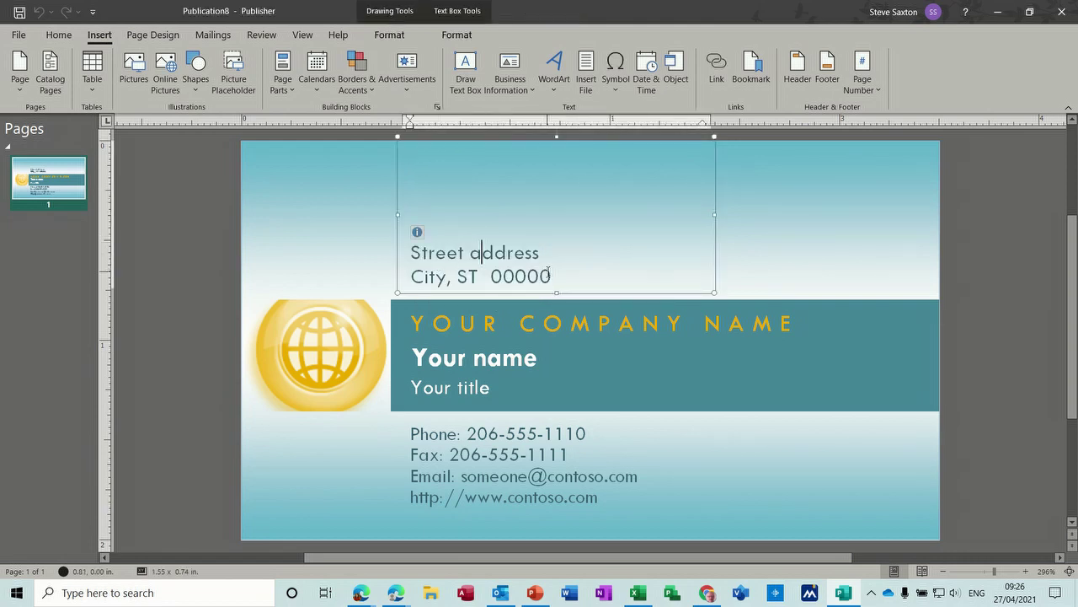
pyautogui.moveTo(553, 278); pyautogui.dragTo(424, 259)
# Apply the 'Train with Impact' business information set to the card.
pyautogui.click(510, 81)
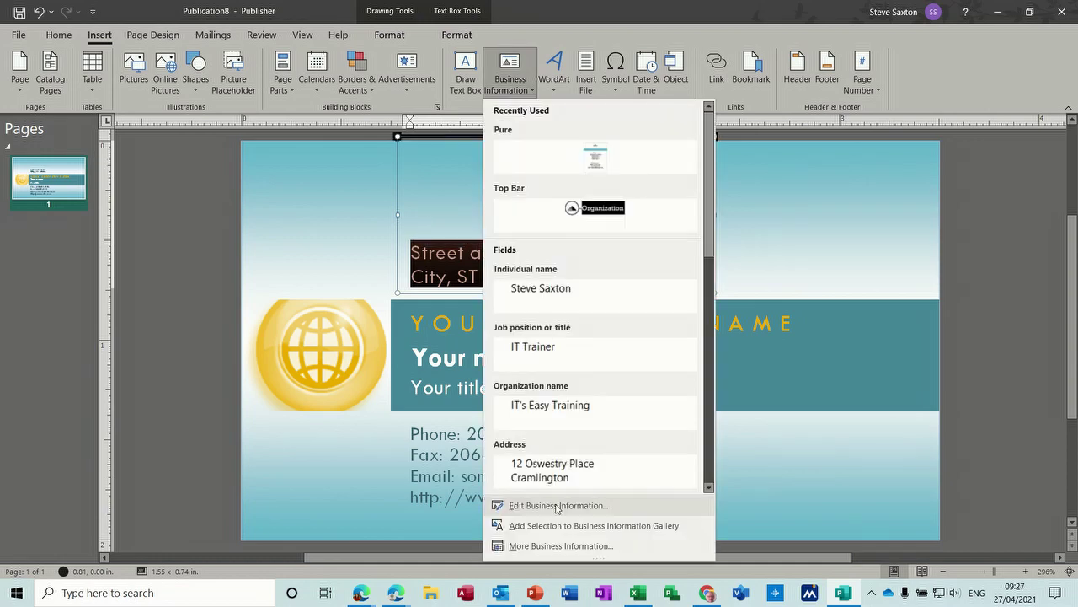
pyautogui.click(556, 506)
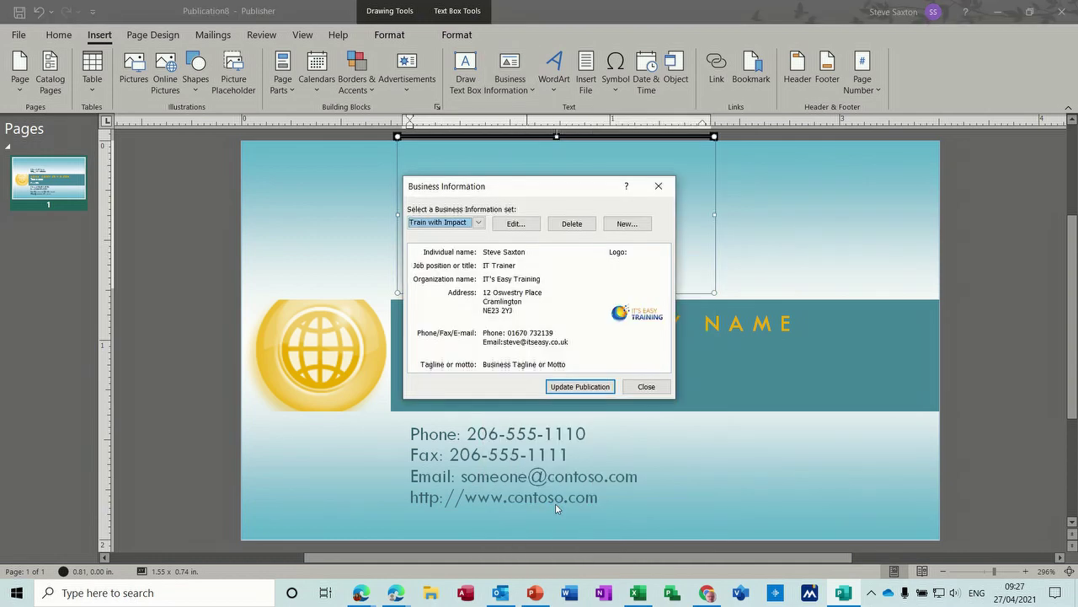
pyautogui.click(478, 223)
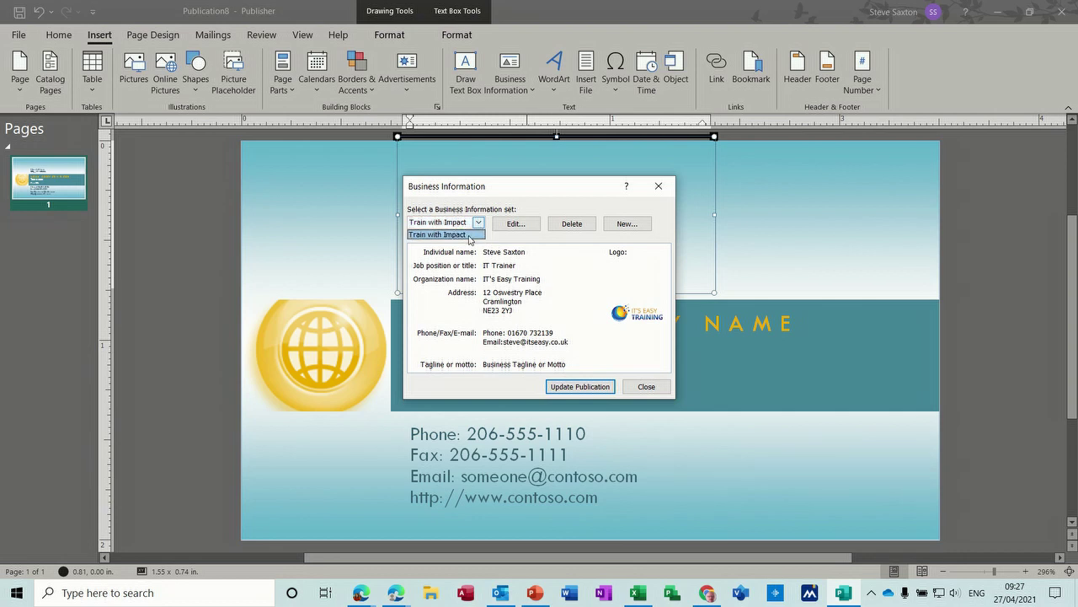
pyautogui.click(469, 235)
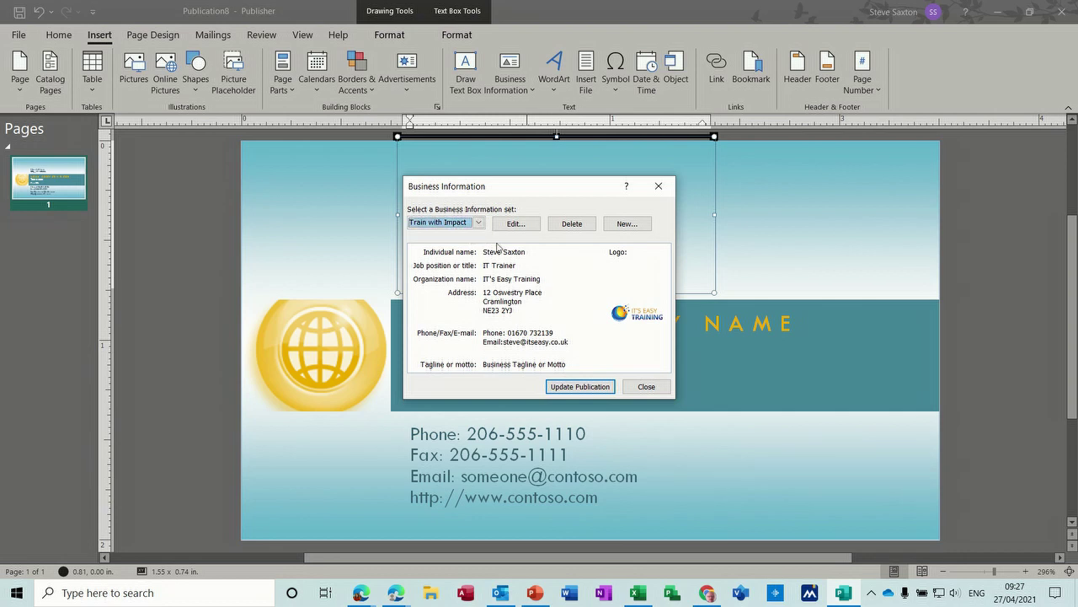
pyautogui.click(585, 385)
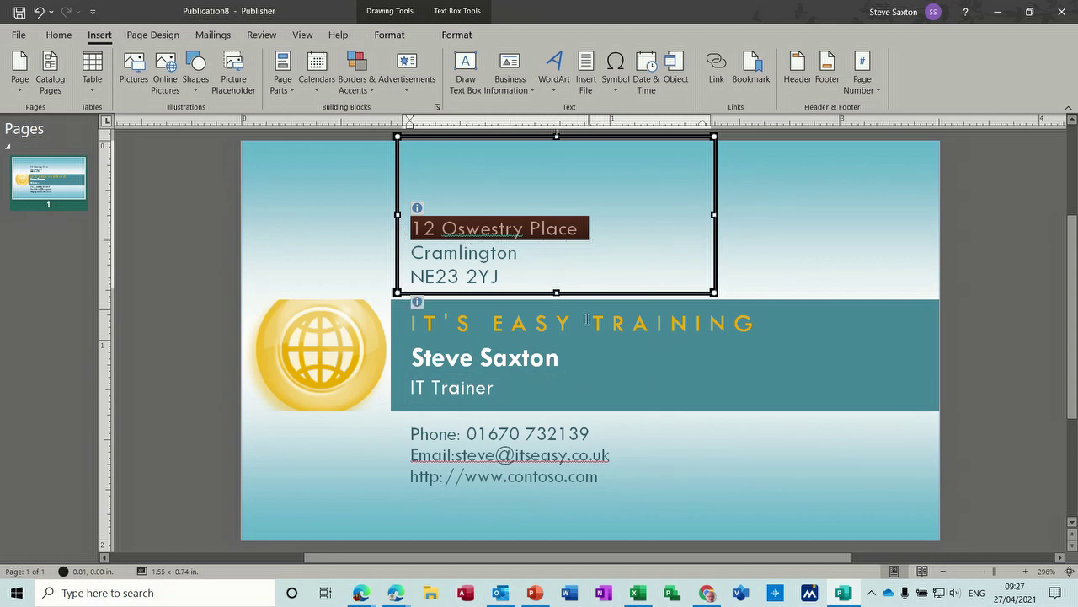
# Replace 'contoso.com' in the web address with 'itseasy.co.uk'.
pyautogui.click(599, 478)
pyautogui.moveTo(599, 479); pyautogui.dragTo(509, 478)
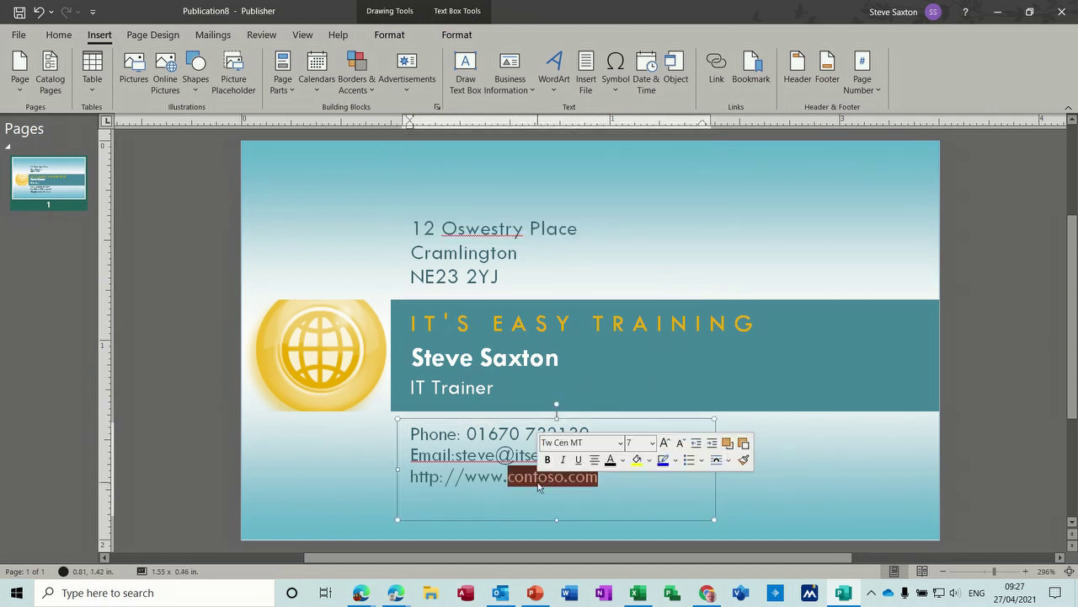
pyautogui.write('itse')
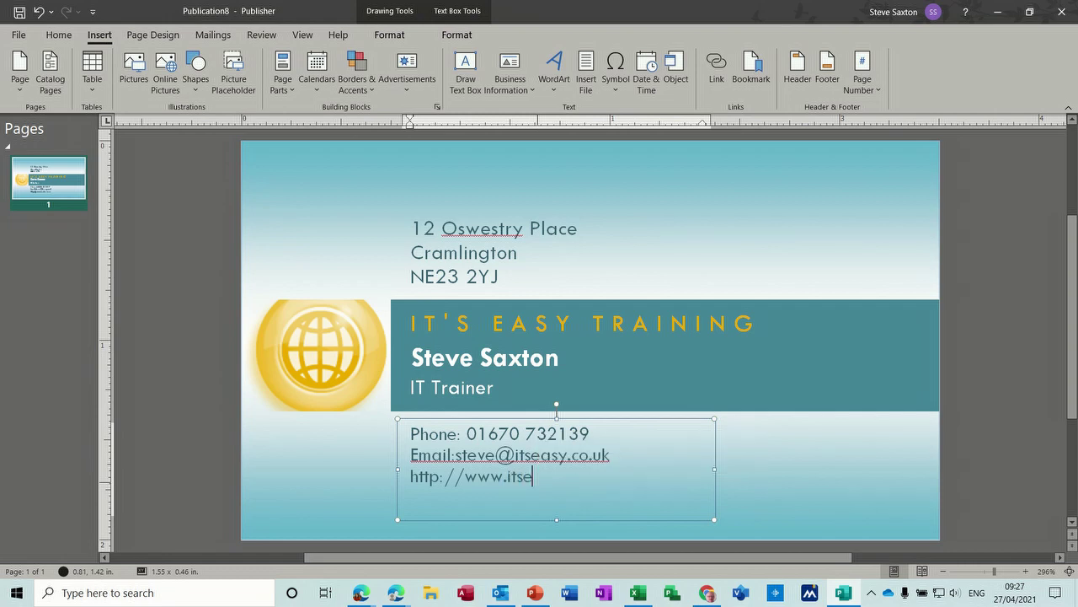
pyautogui.write('asy.co.uk')
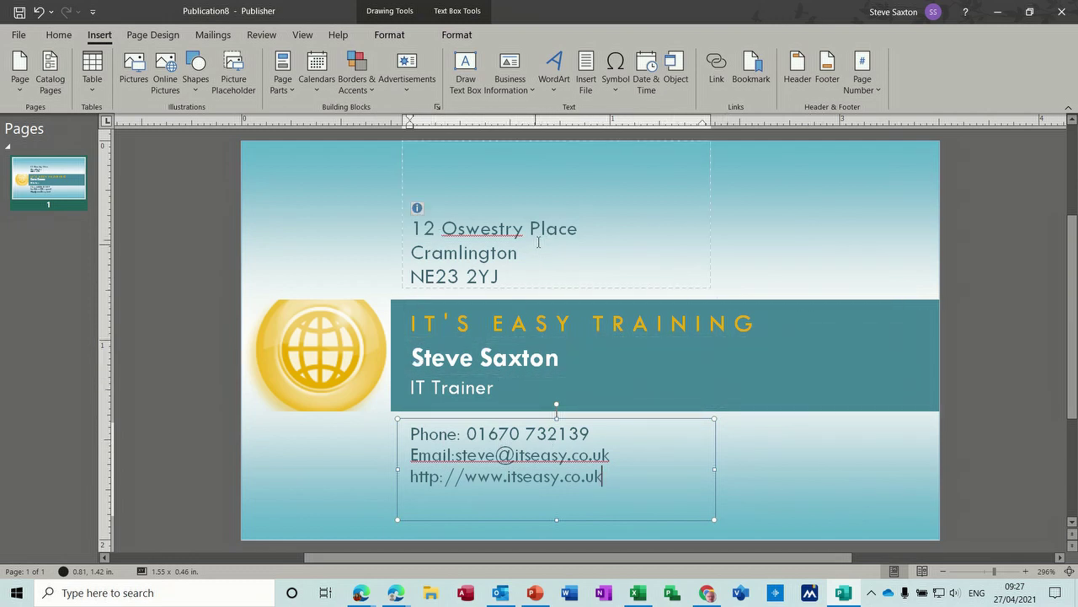
# Delete all three address lines from the top of the card.
pyautogui.click(593, 232)
pyautogui.hotkey('ctrl', 'a')
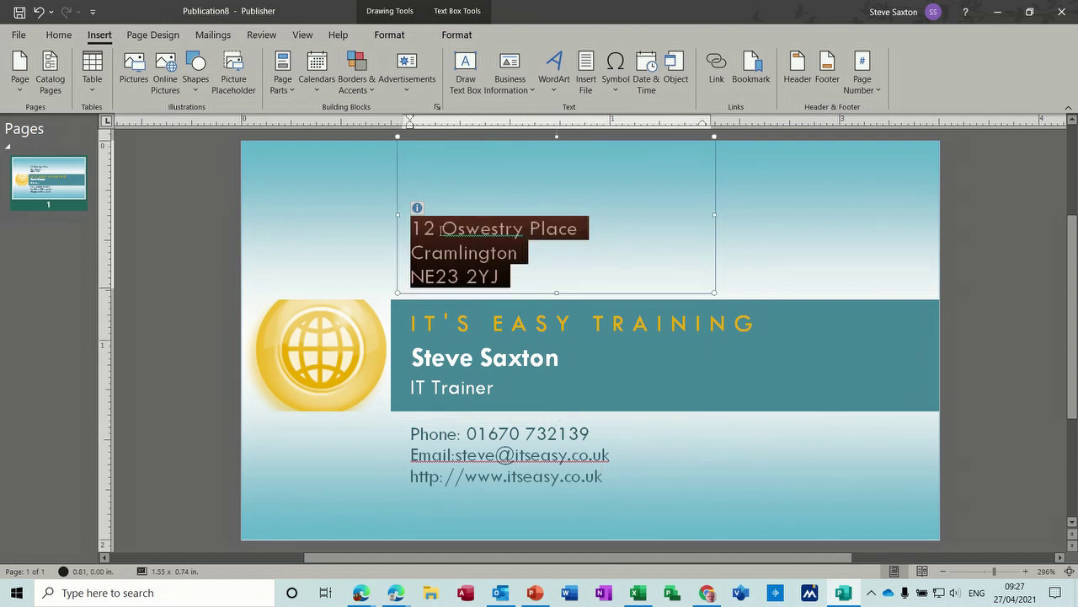
pyautogui.moveTo(420, 233)
pyautogui.press('Delete')
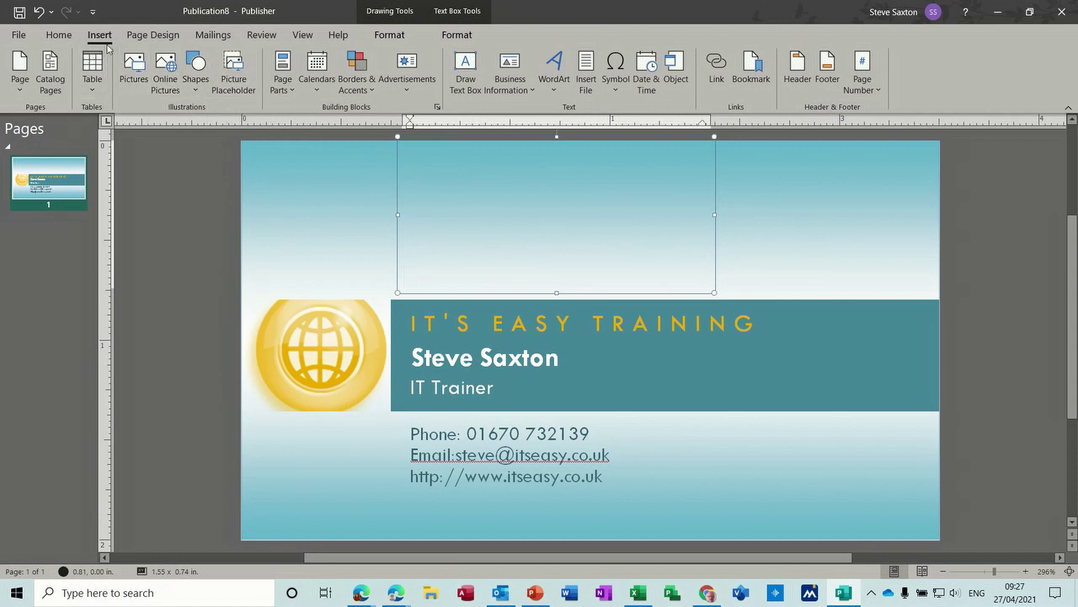
# Insert the High-Res-JPG logo, shrink it, and position it at the top of the card.
pyautogui.click(134, 71)
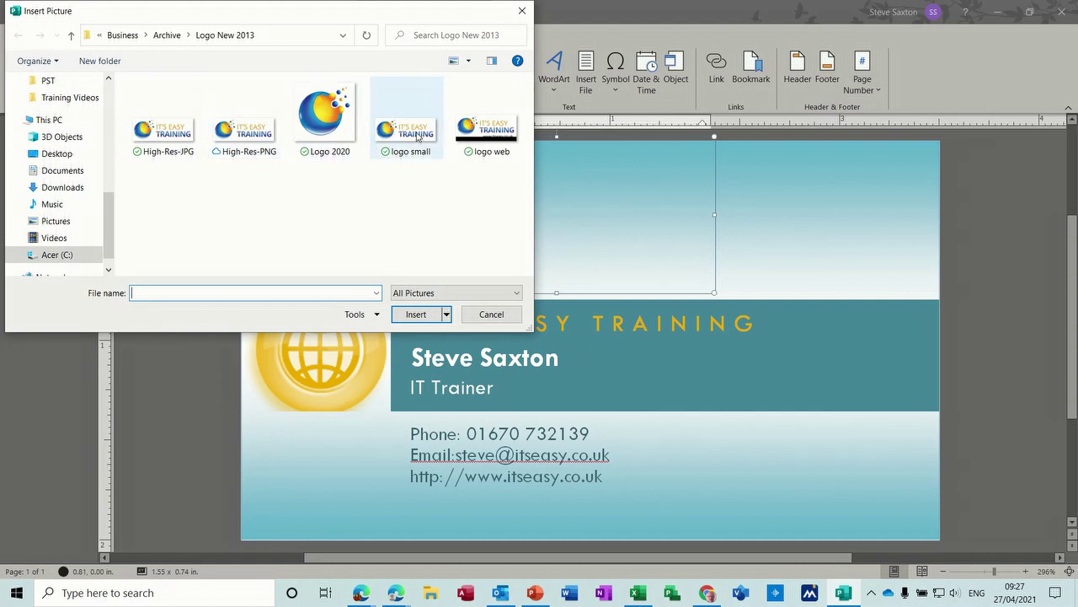
pyautogui.doubleClick(191, 139)
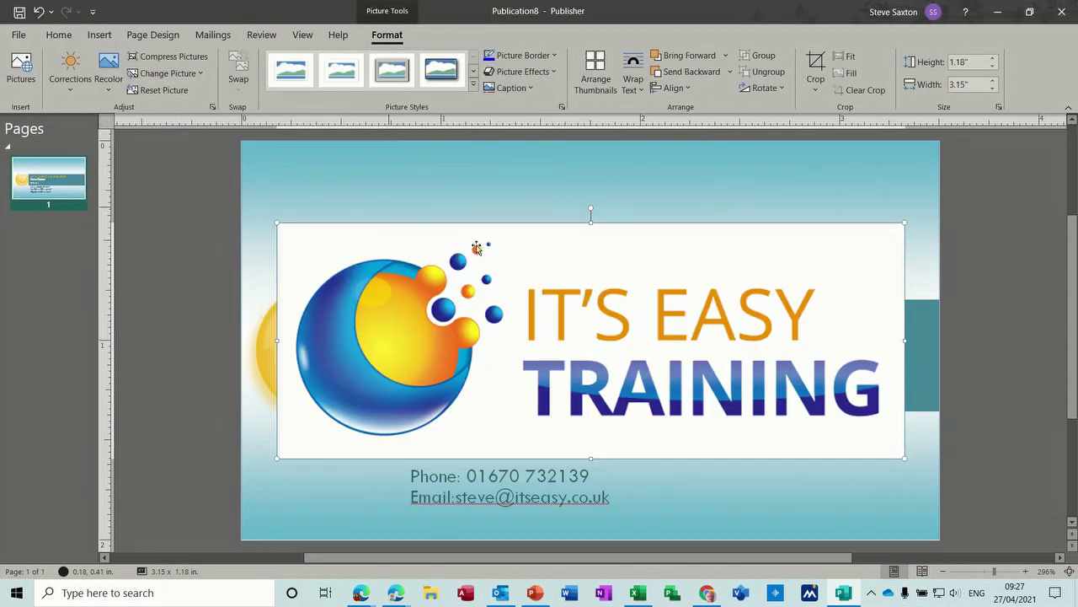
pyautogui.moveTo(903, 224); pyautogui.dragTo(546, 358)
pyautogui.moveTo(458, 409); pyautogui.dragTo(572, 230)
pyautogui.click(682, 207)
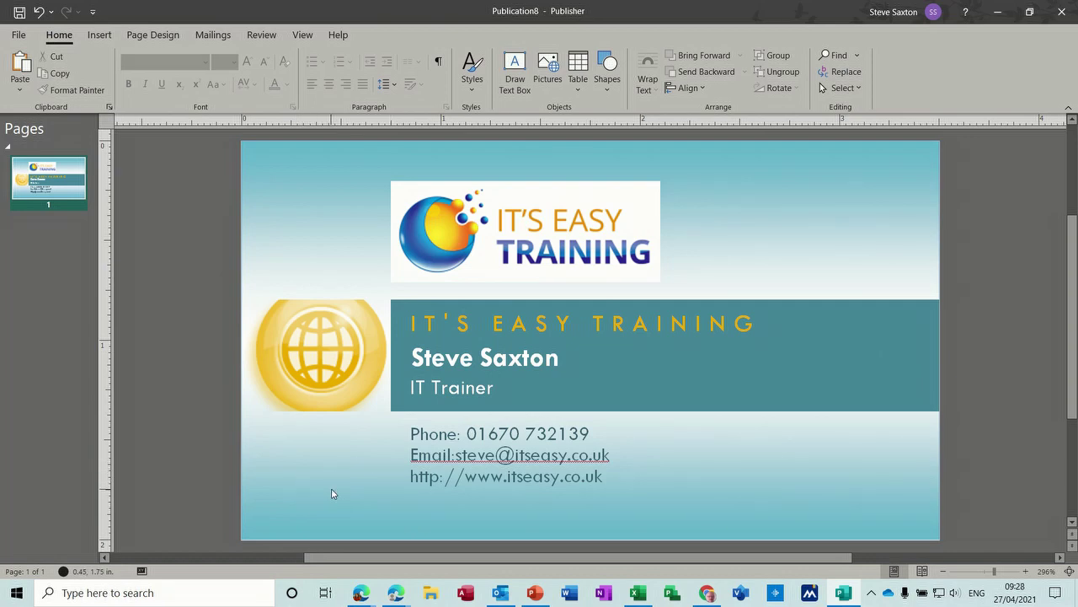
pyautogui.click(20, 36)
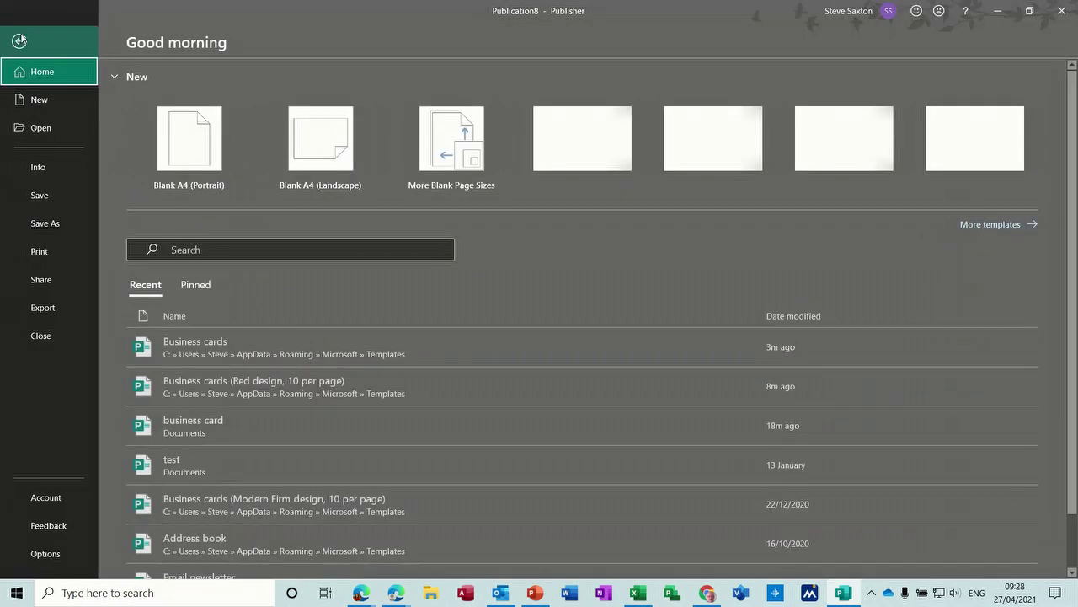
# Preview the print layout of 10 cards per sheet at 100% zoom, then return to the card.
pyautogui.click(42, 252)
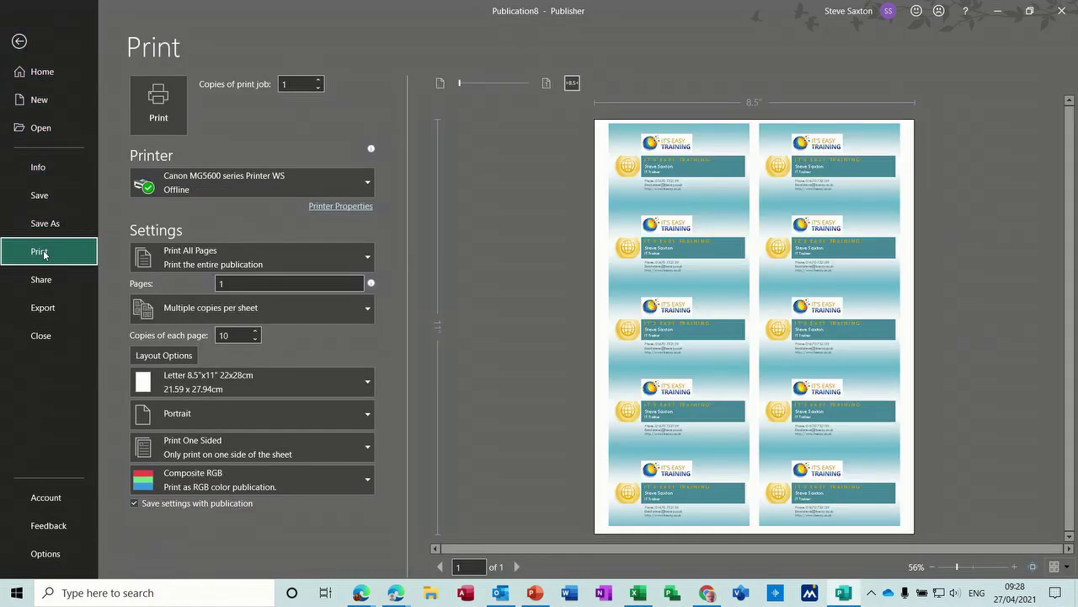
pyautogui.click(701, 160)
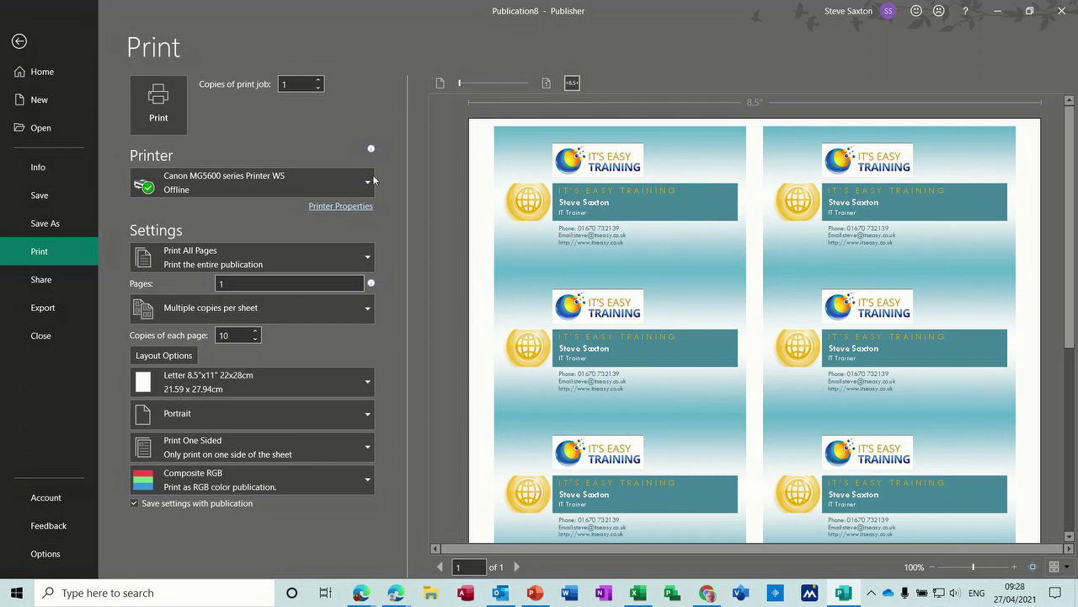
pyautogui.click(20, 42)
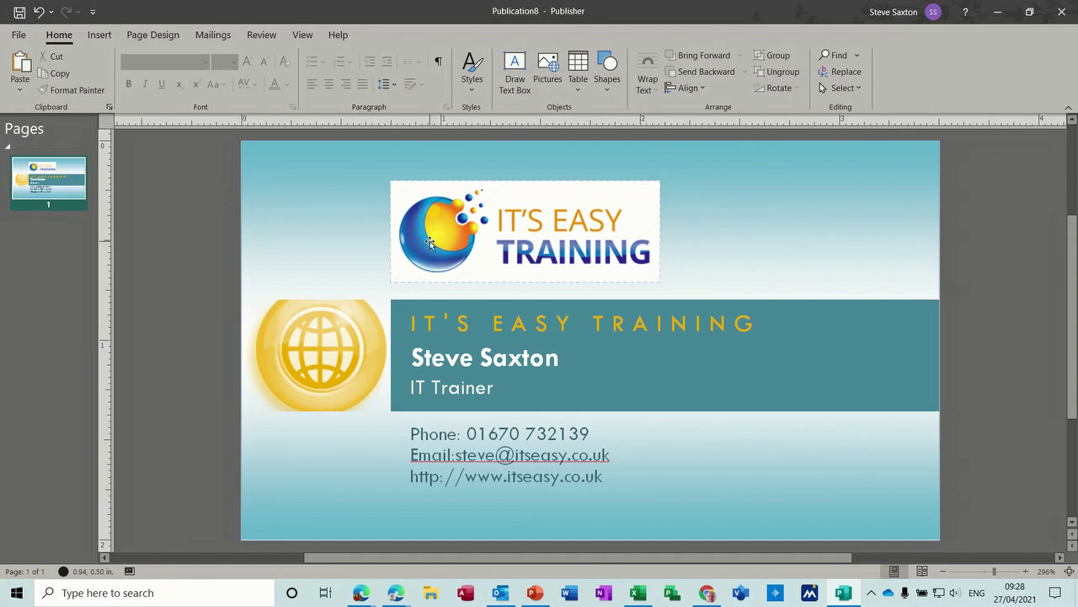
# Browse More Blank Page Sizes to view all standard sizes, publication types and label manufacturers.
pyautogui.click(21, 38)
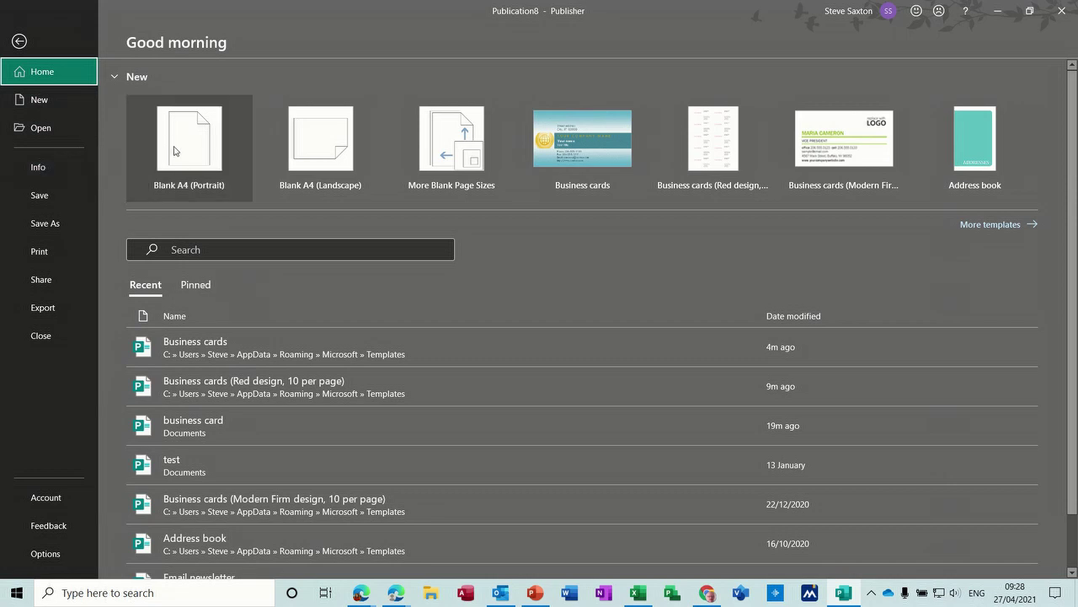
pyautogui.click(43, 103)
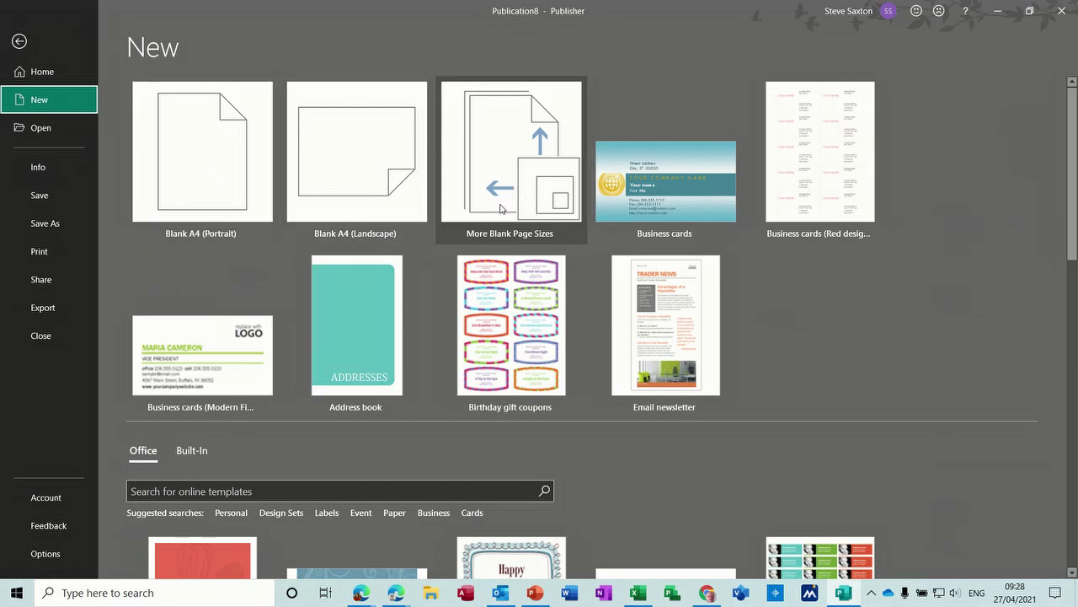
pyautogui.click(495, 235)
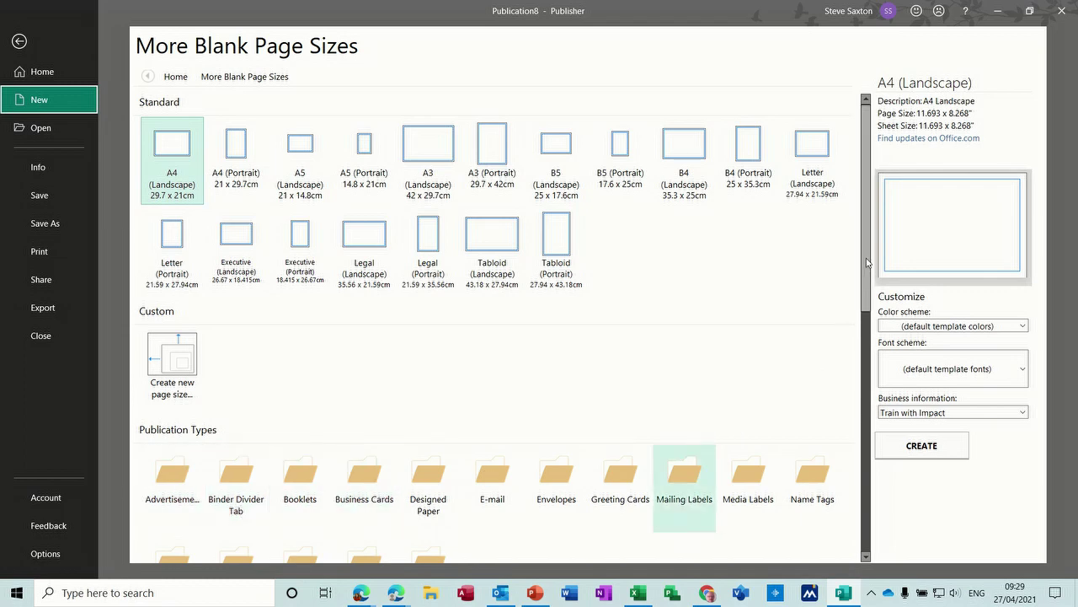
pyautogui.scroll(-3, 868, 312)
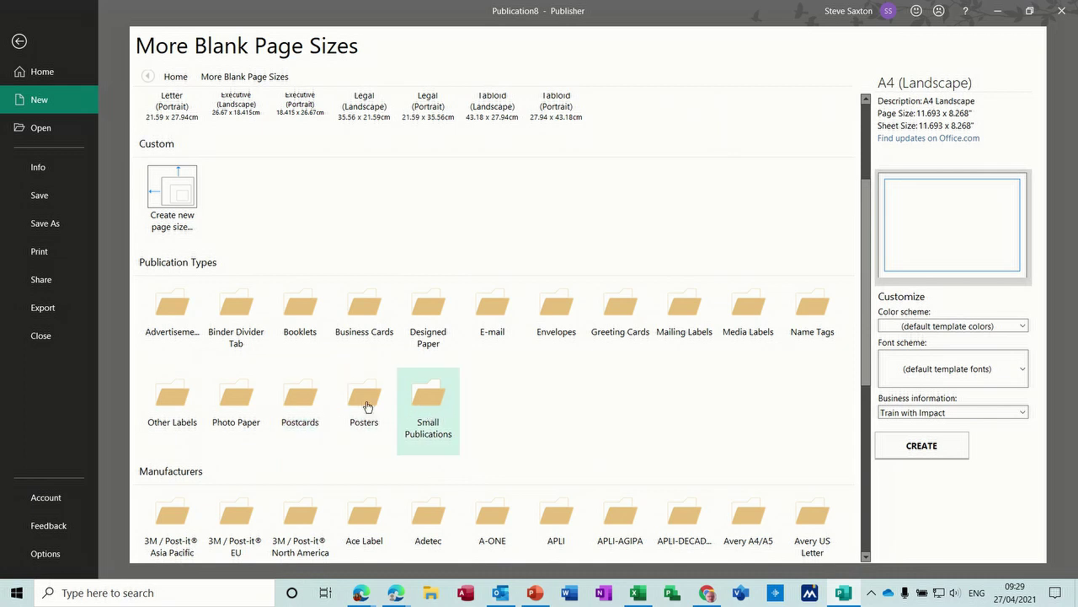
# Create a European Size business card with the Aspect colour scheme and Train with Impact business information.
pyautogui.click(367, 312)
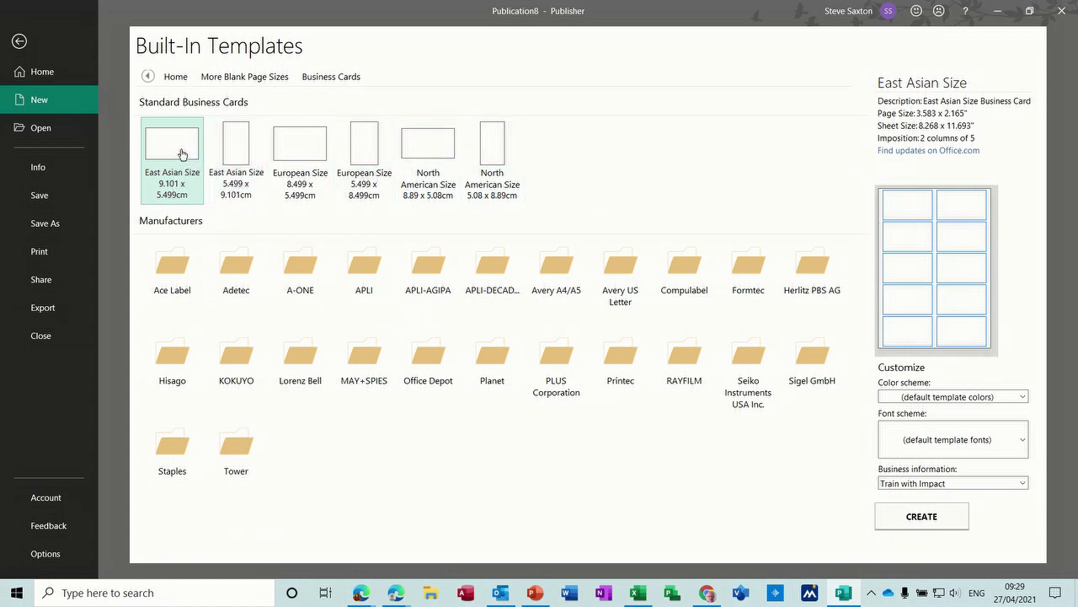
pyautogui.click(310, 168)
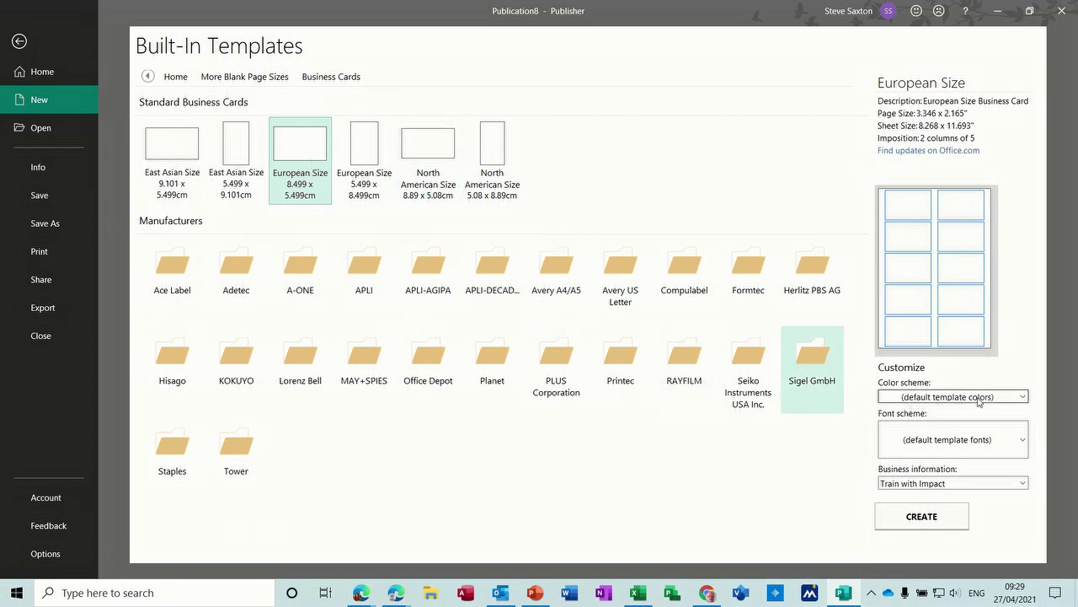
pyautogui.click(1023, 397)
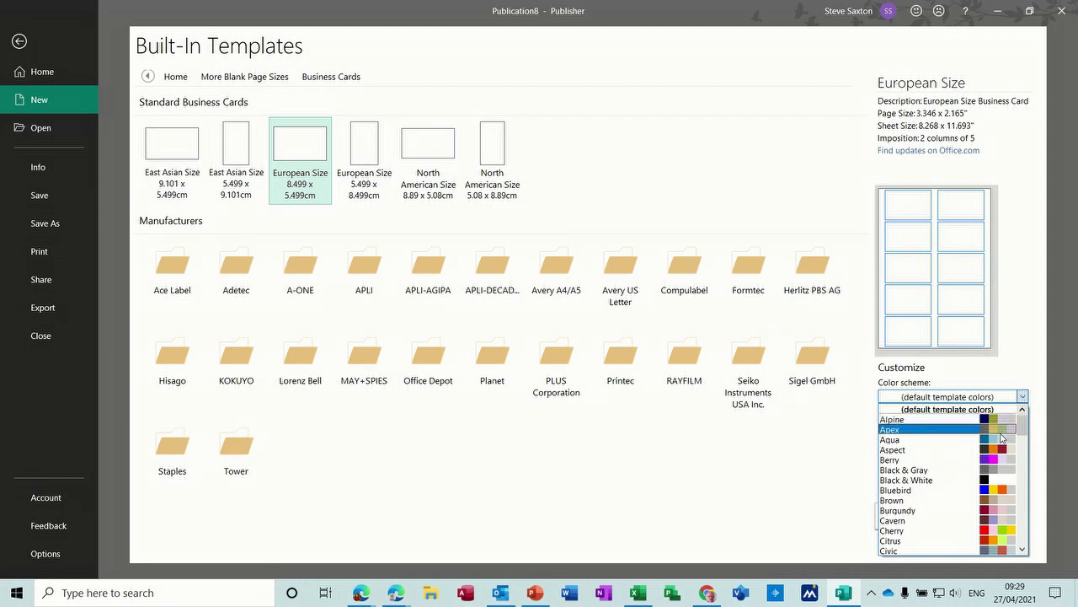
pyautogui.click(993, 450)
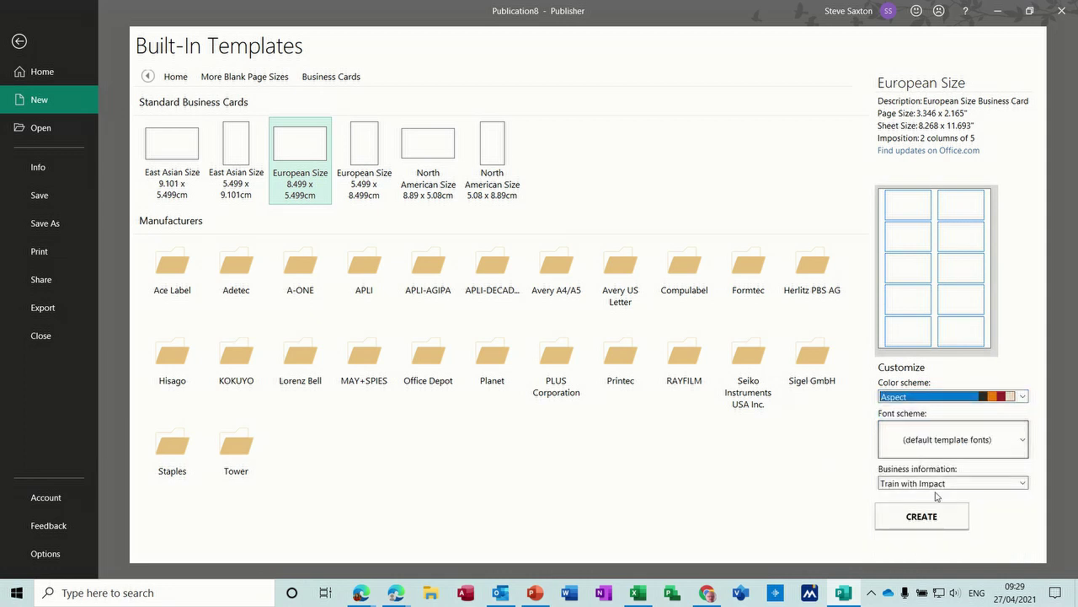
pyautogui.click(1023, 484)
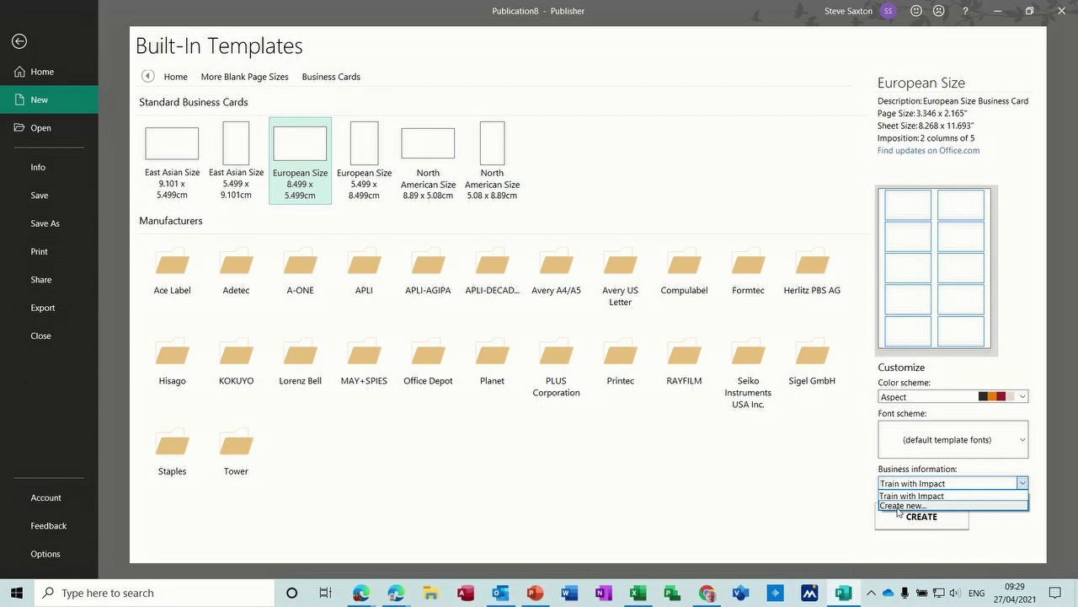
pyautogui.click(1024, 484)
pyautogui.click(922, 517)
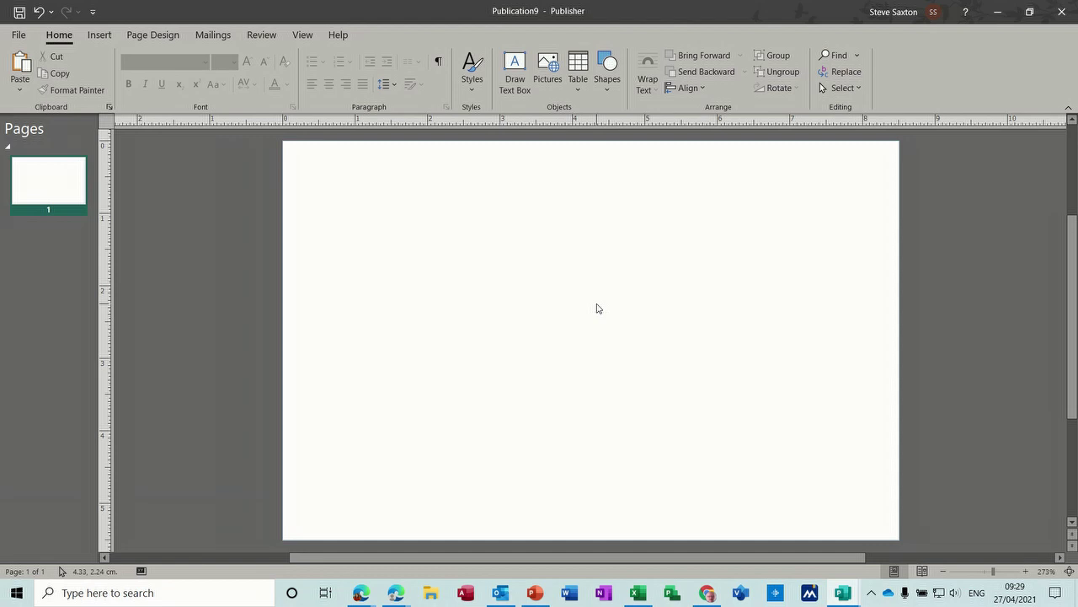
pyautogui.click(99, 38)
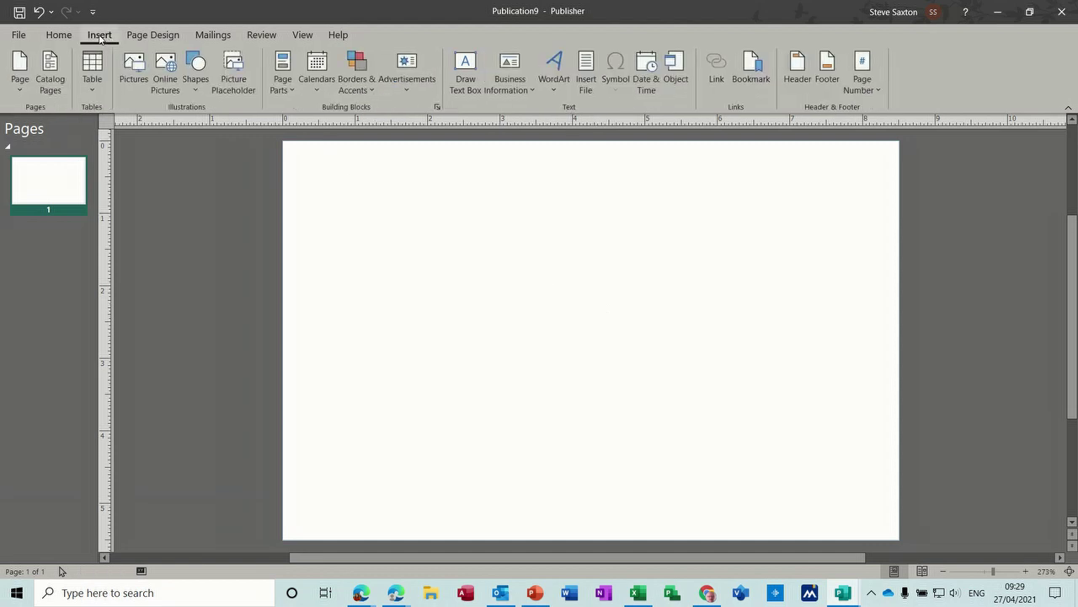
# Insert the individual name, IT Trainer title and IT's Easy Training organization fields, stacked top-left.
pyautogui.click(530, 93)
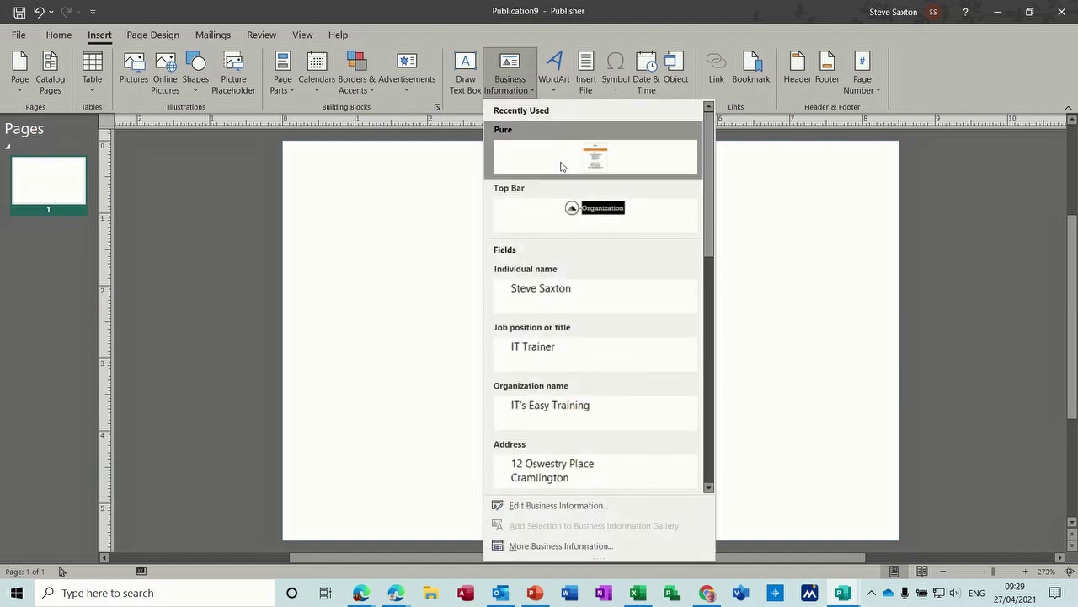
pyautogui.click(559, 293)
pyautogui.moveTo(559, 308)
pyautogui.mouseDown()
pyautogui.moveTo(522, 197)
pyautogui.moveTo(470, 162)
pyautogui.mouseUp()
pyautogui.click(464, 296)
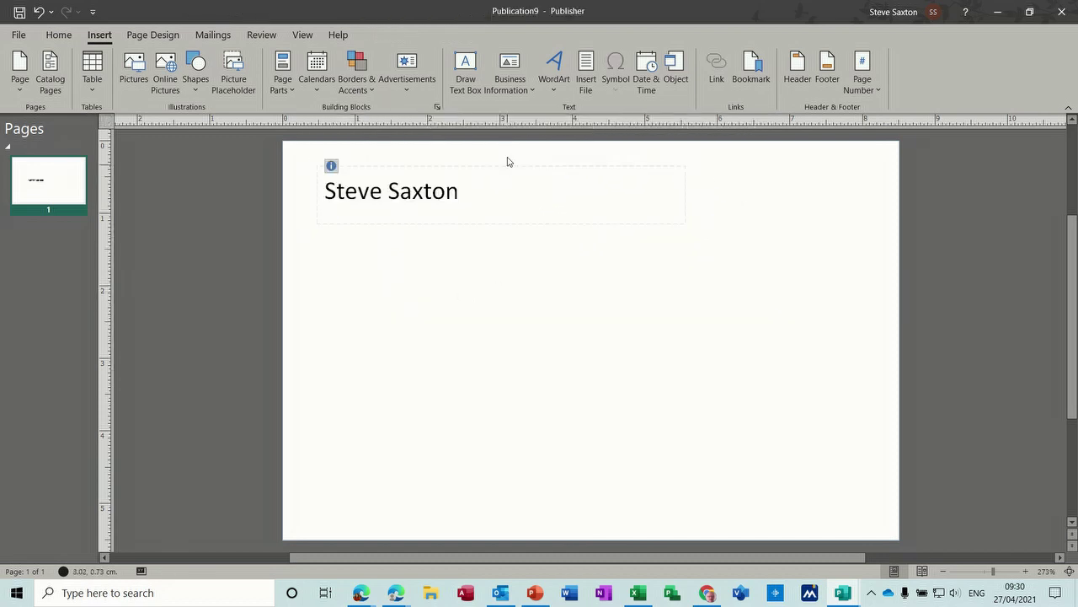
pyautogui.click(534, 94)
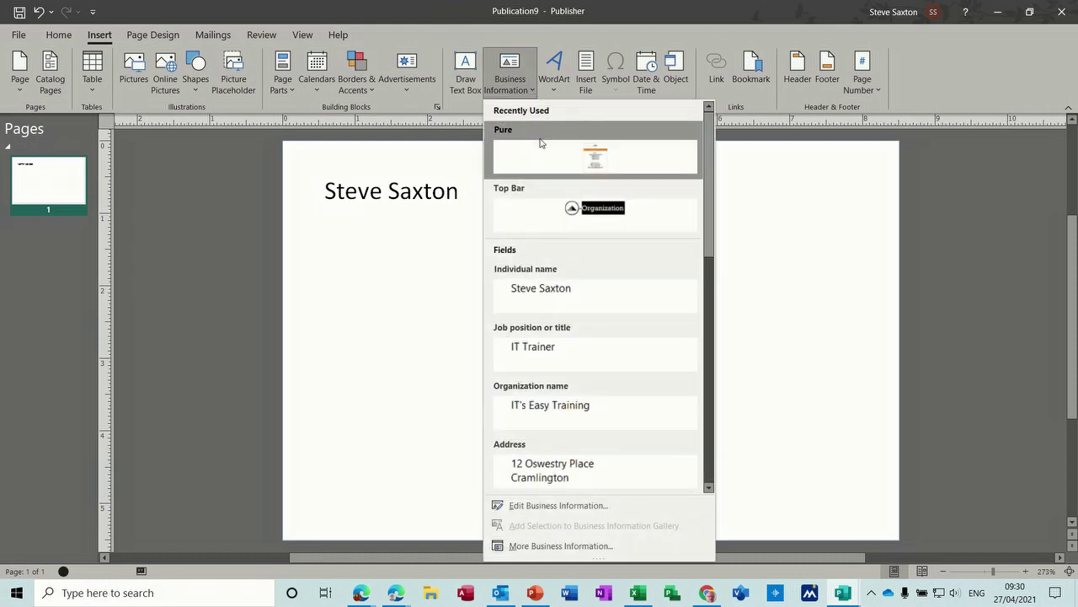
pyautogui.click(542, 343)
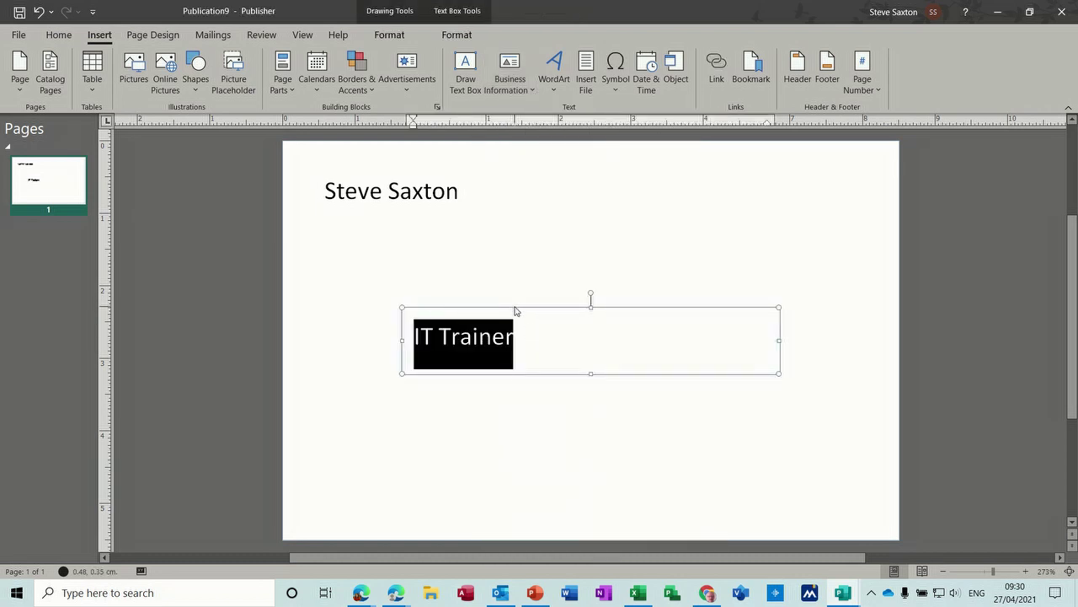
pyautogui.moveTo(515, 310); pyautogui.dragTo(479, 215)
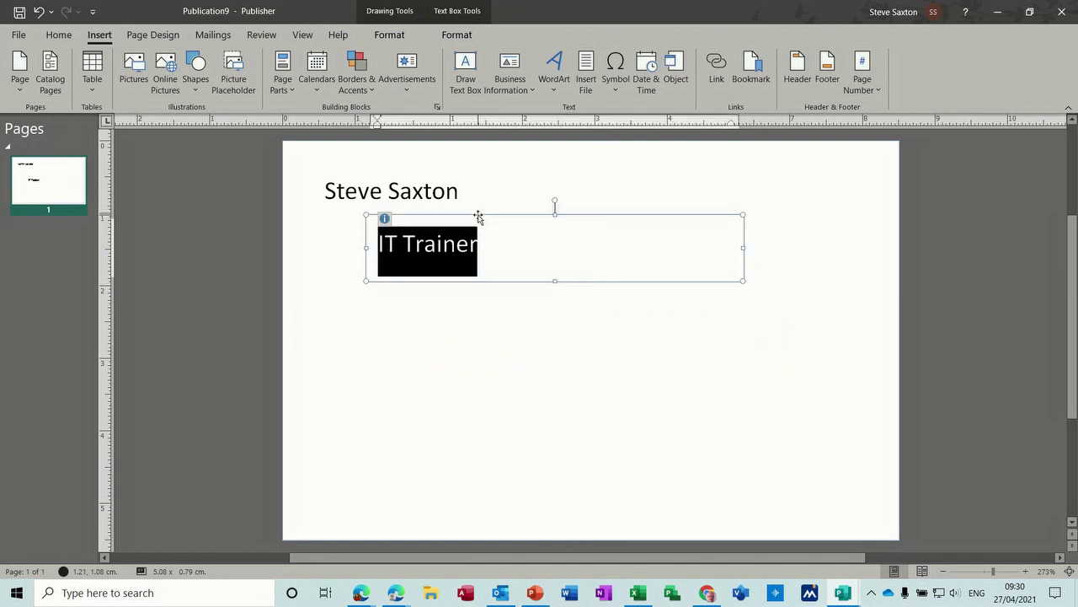
pyautogui.click(523, 369)
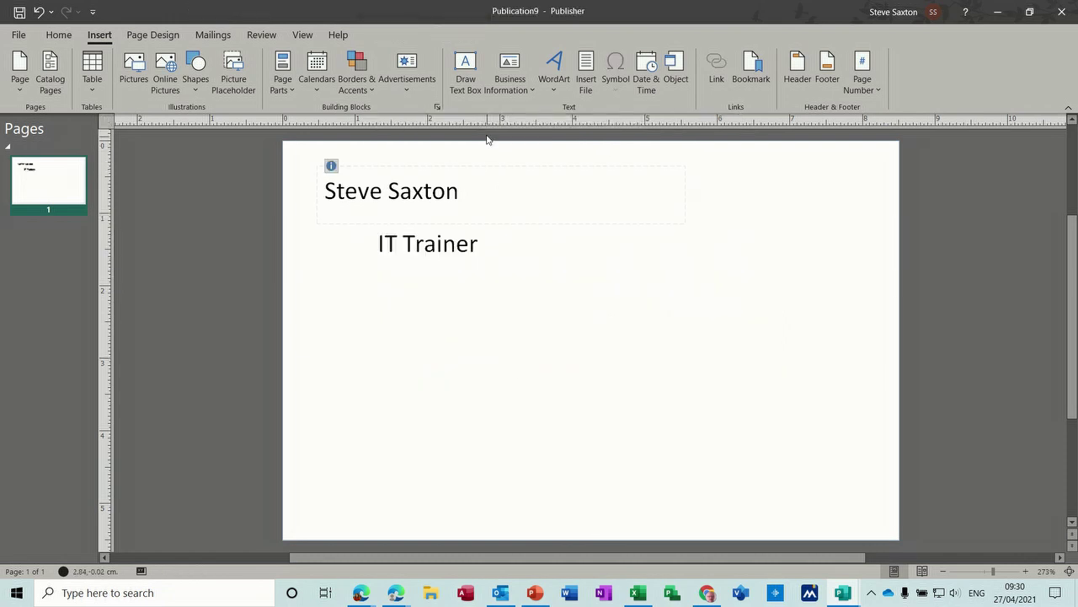
pyautogui.click(529, 91)
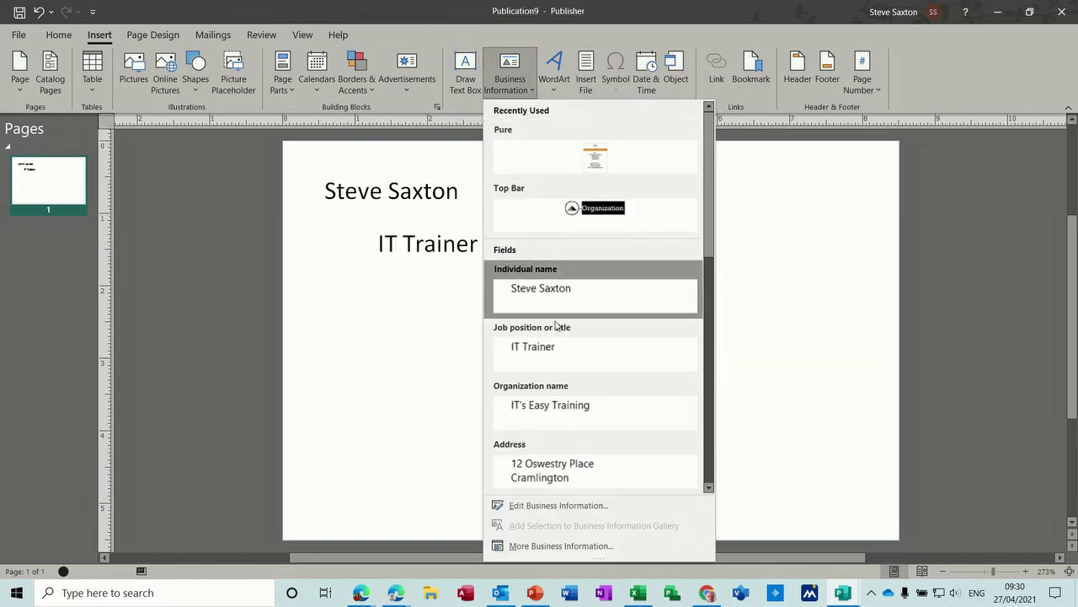
pyautogui.click(571, 408)
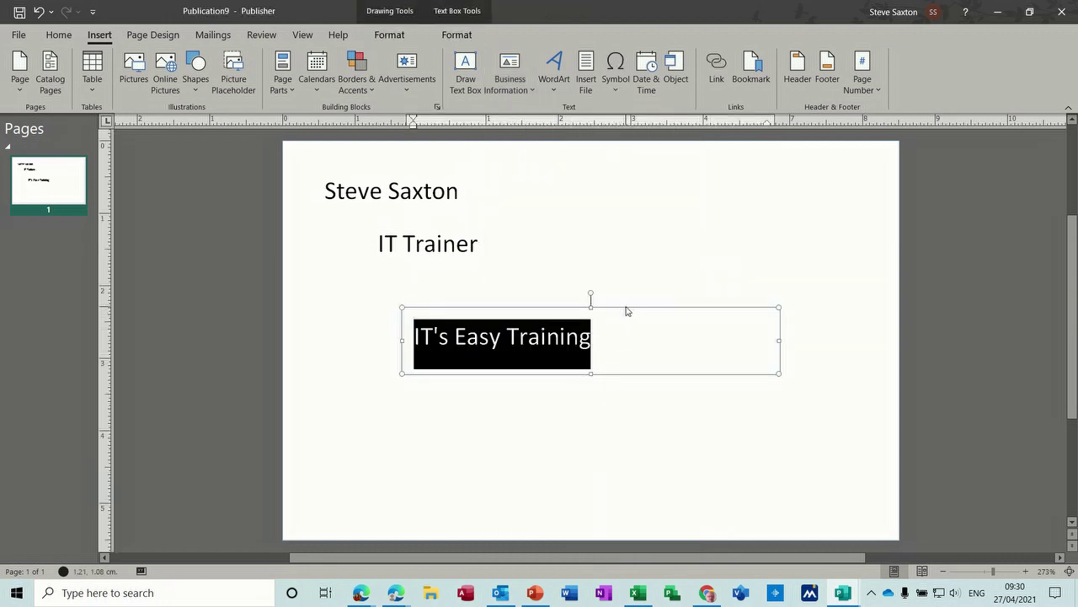
pyautogui.moveTo(625, 311); pyautogui.dragTo(625, 282)
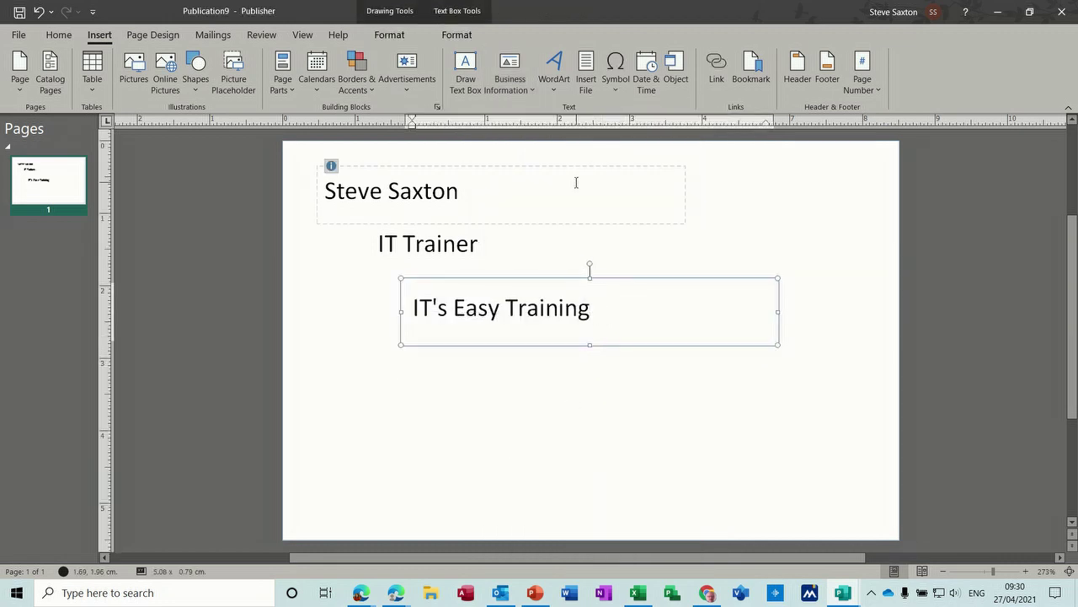
pyautogui.click(536, 91)
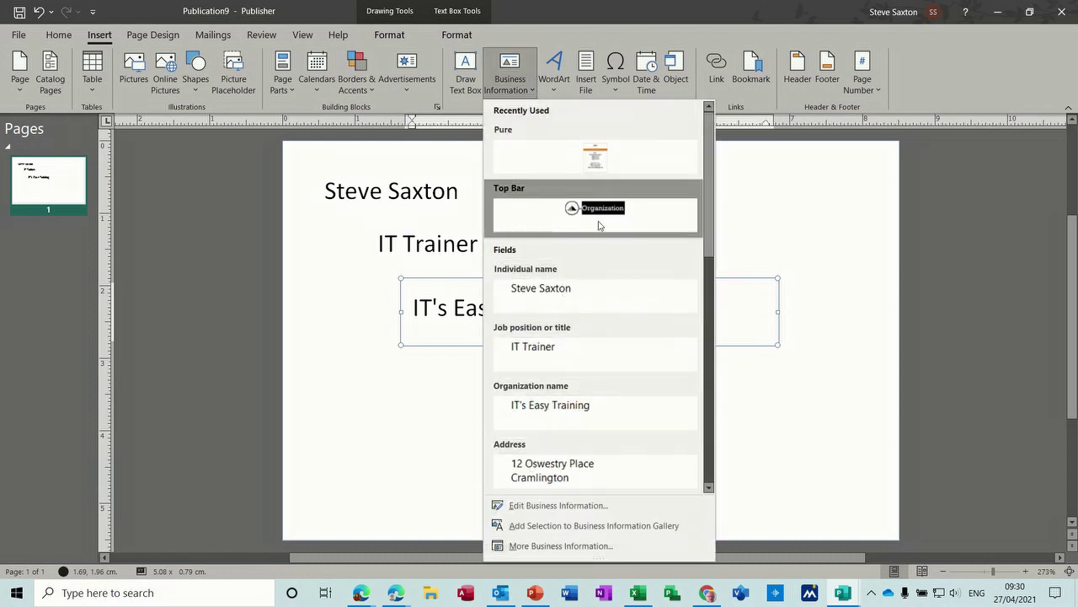
pyautogui.click(537, 546)
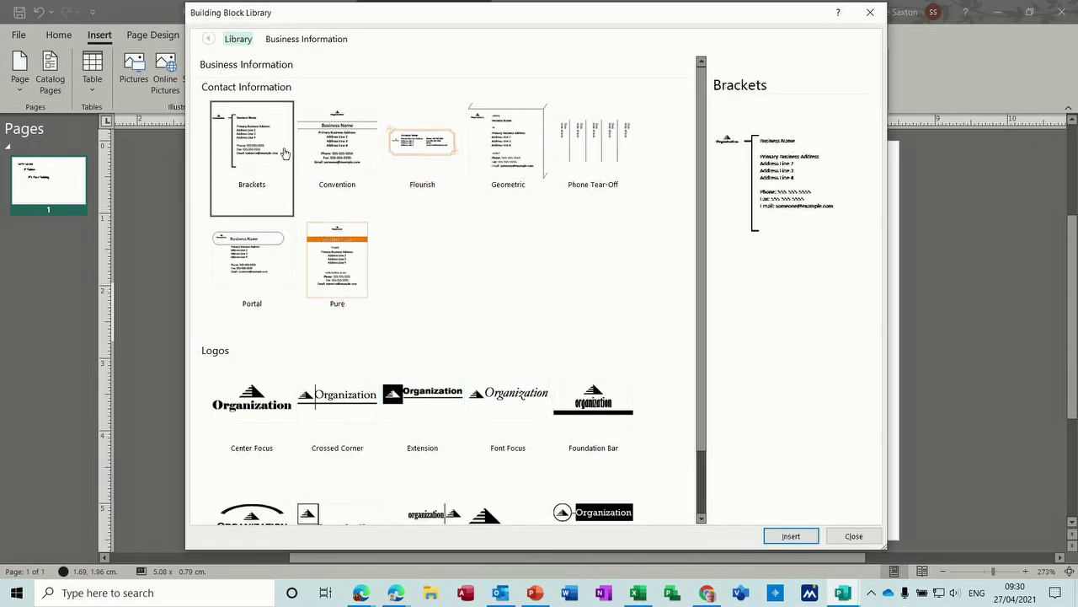
pyautogui.click(345, 284)
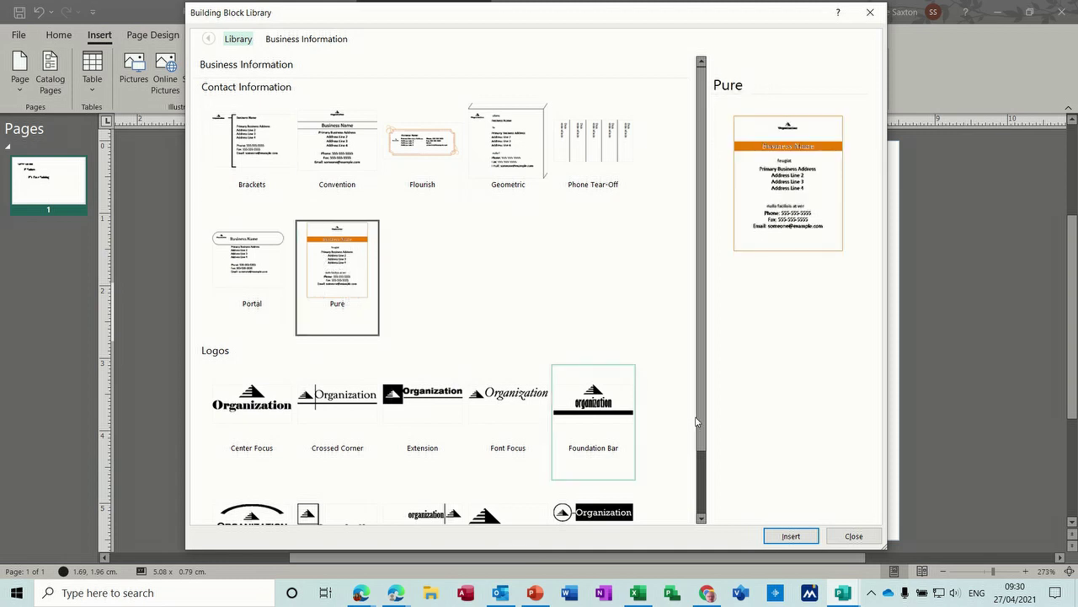
pyautogui.click(771, 536)
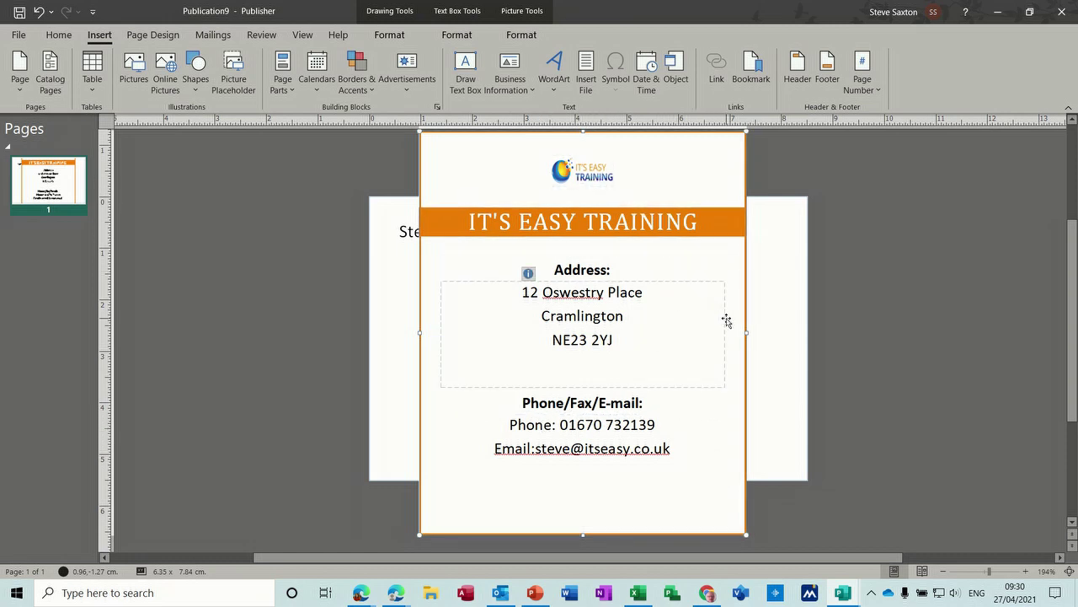
pyautogui.press('Delete')
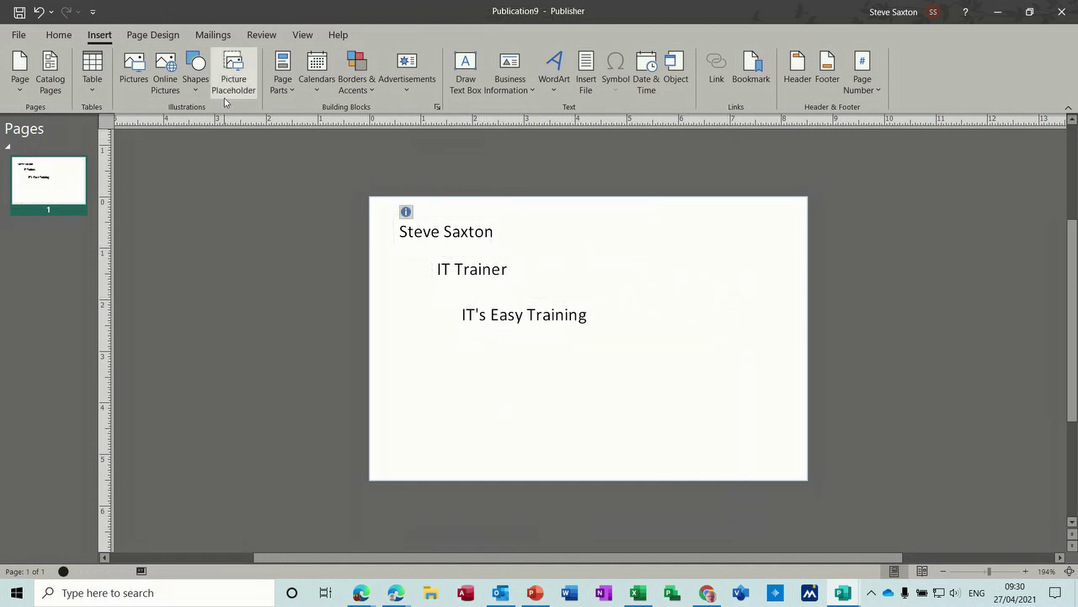
# Insert the logo picture, shrink it to about 4.41 x 1.66 cm, and place it top-right.
pyautogui.click(133, 70)
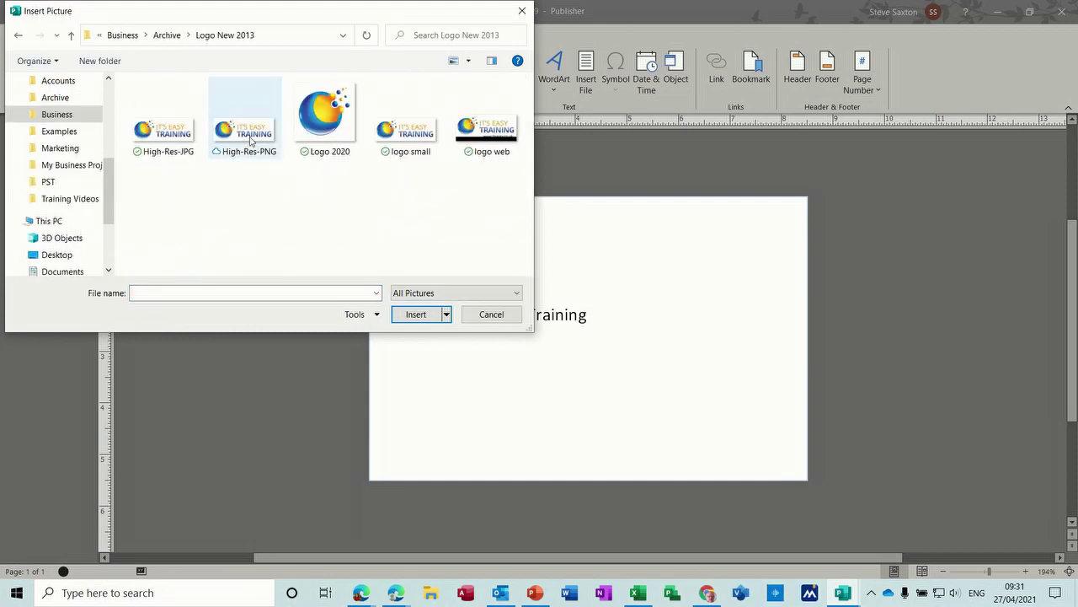
pyautogui.doubleClick(165, 118)
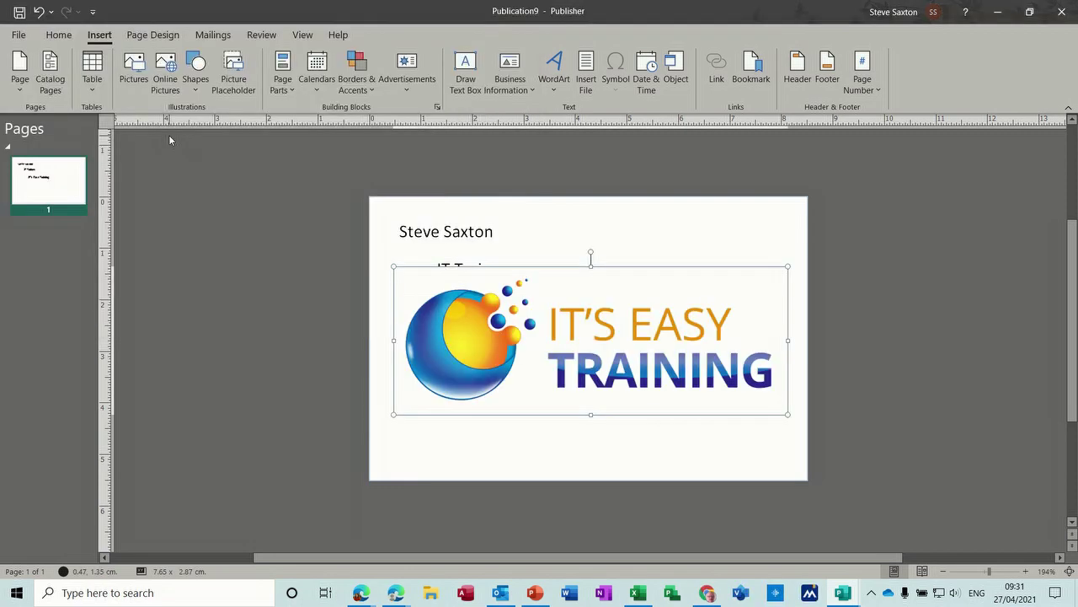
pyautogui.moveTo(788, 266); pyautogui.dragTo(622, 329)
pyautogui.moveTo(567, 348); pyautogui.dragTo(735, 235)
pyautogui.click(539, 409)
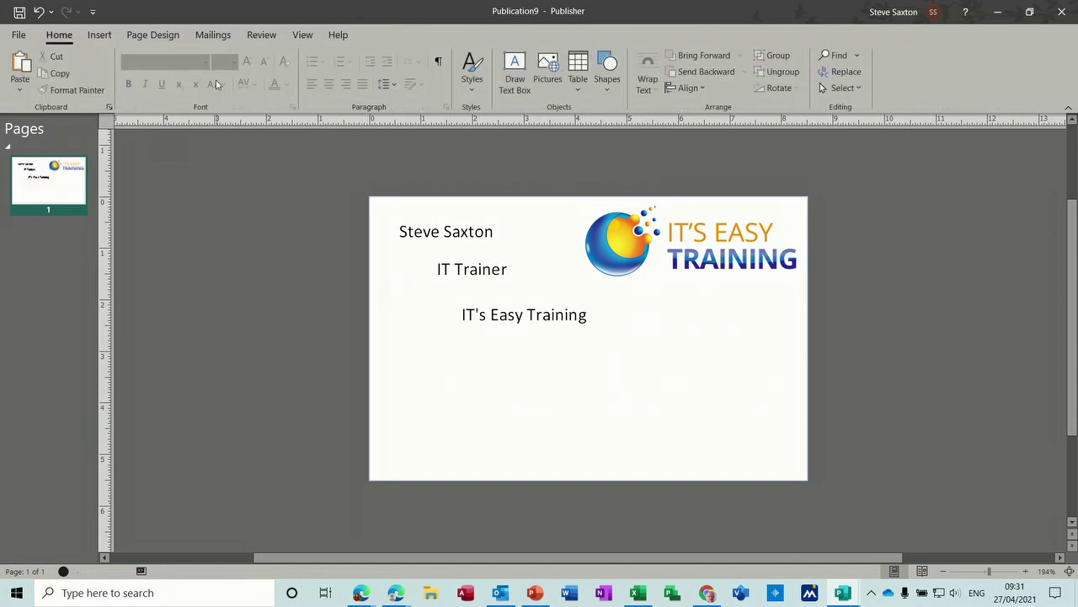
# Apply the Opulent colour scheme and a solid pink page background.
pyautogui.click(149, 36)
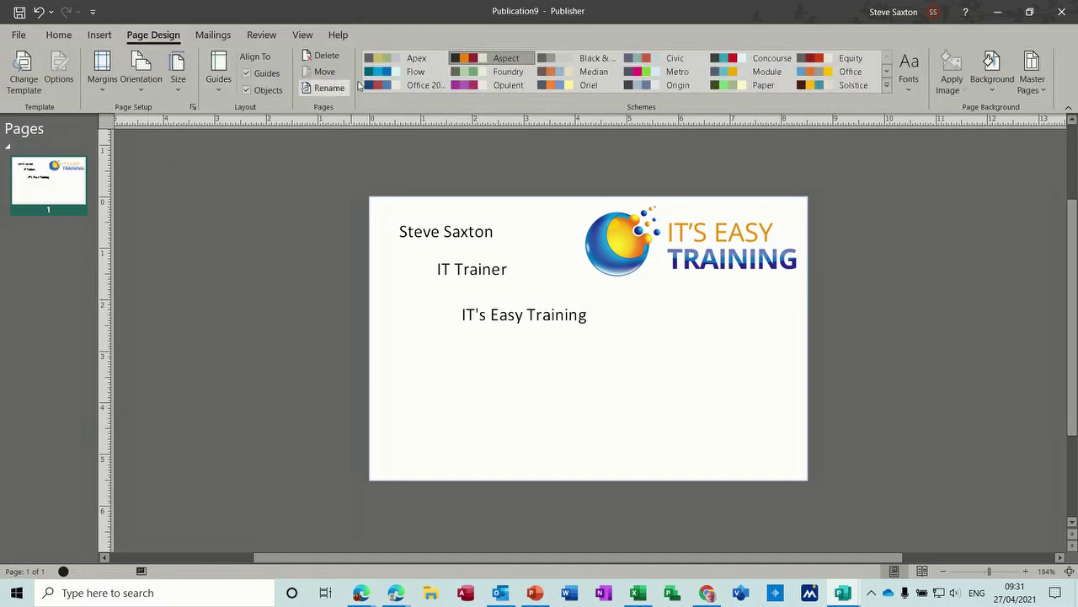
pyautogui.click(476, 87)
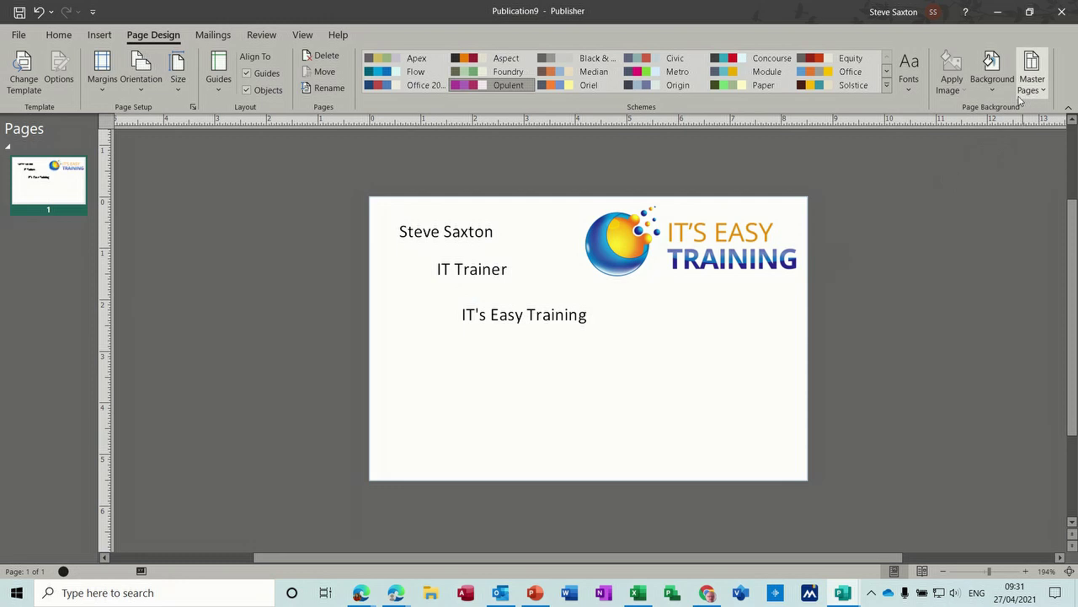
pyautogui.click(990, 91)
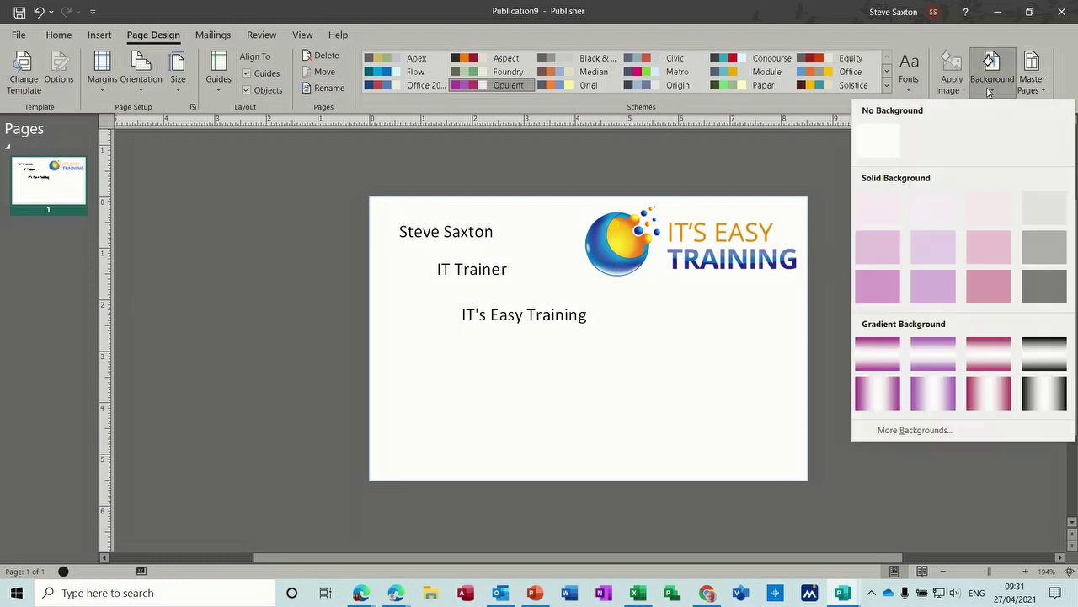
pyautogui.click(877, 289)
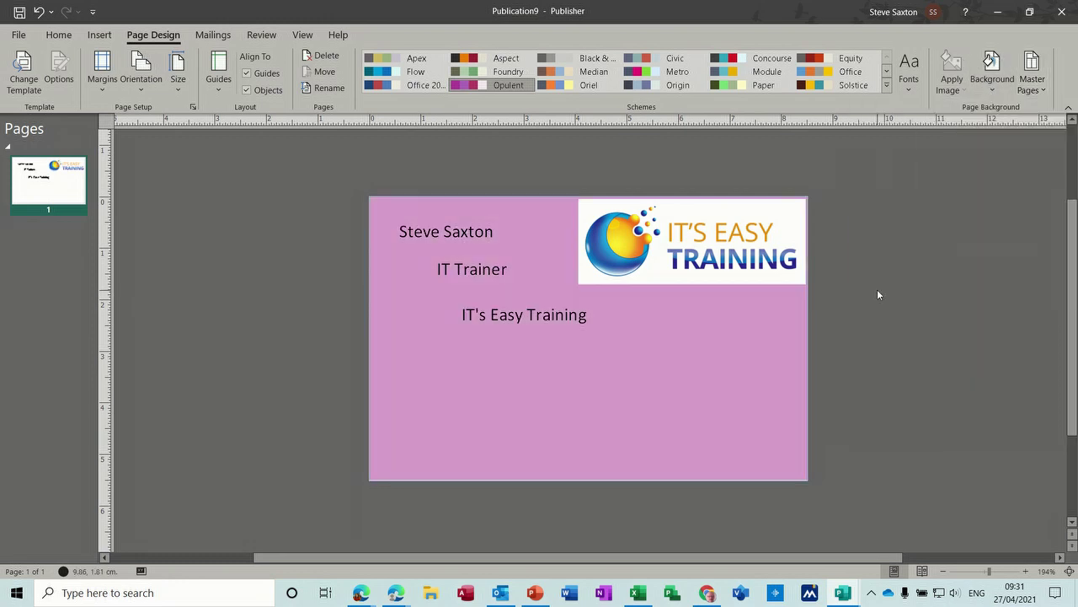
# Nudge the IT's Easy Training text box slightly up and to the left.
pyautogui.click(751, 283)
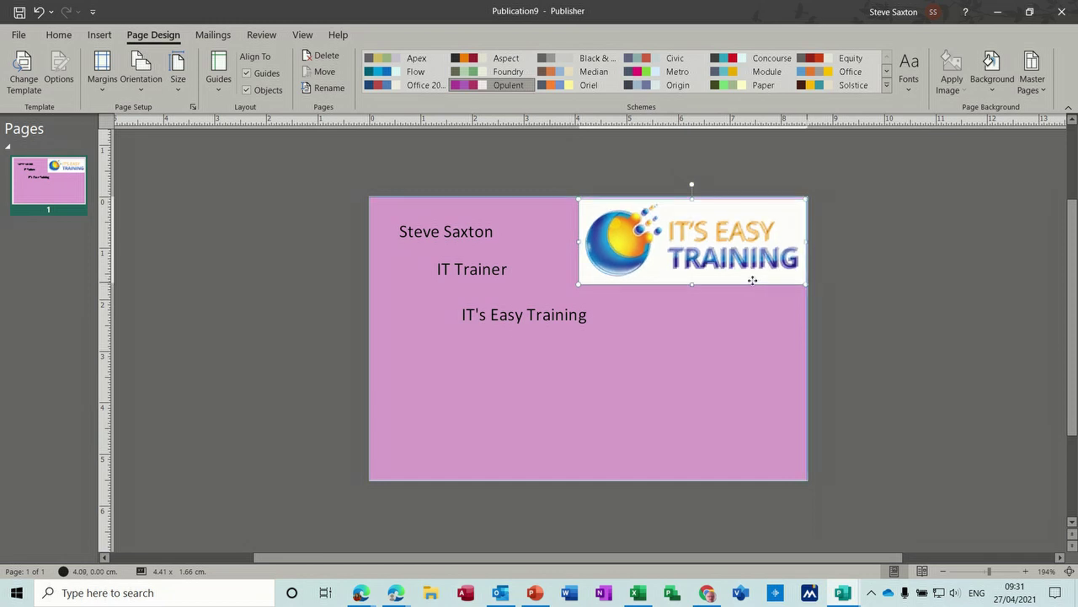
pyautogui.click(587, 315)
pyautogui.click(501, 394)
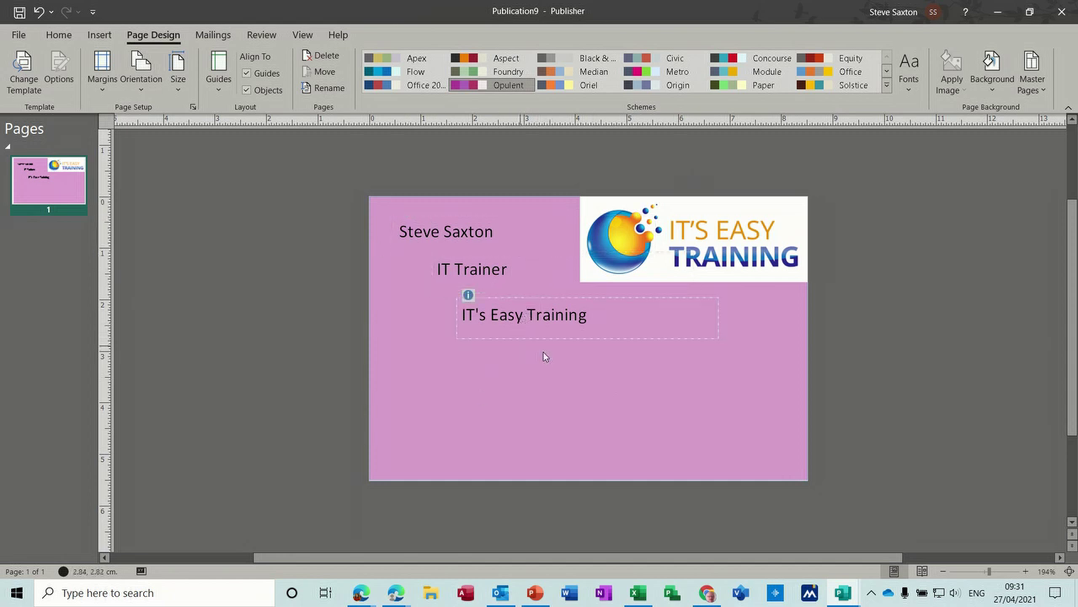
pyautogui.moveTo(552, 337); pyautogui.dragTo(545, 333)
pyautogui.click(567, 374)
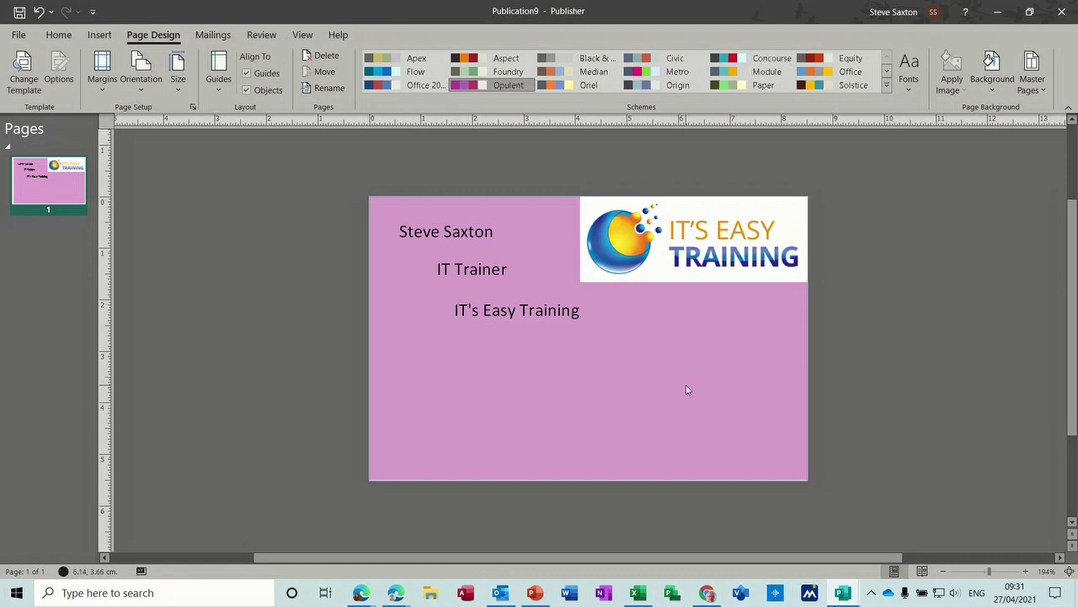
# Save a new business information set called 'Home' from the publication's Info page.
pyautogui.click(20, 35)
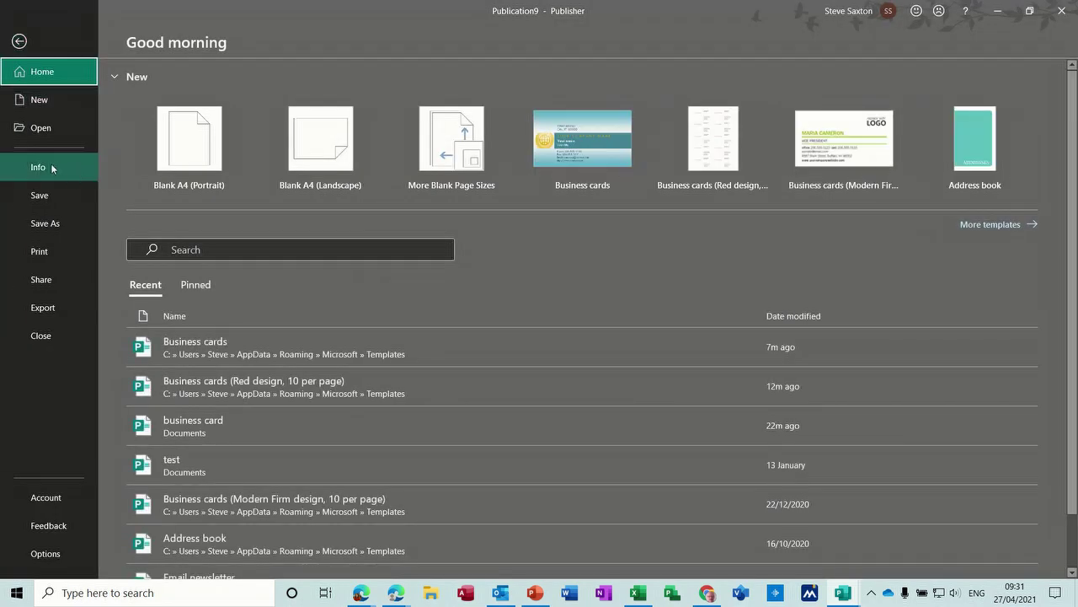
pyautogui.click(53, 168)
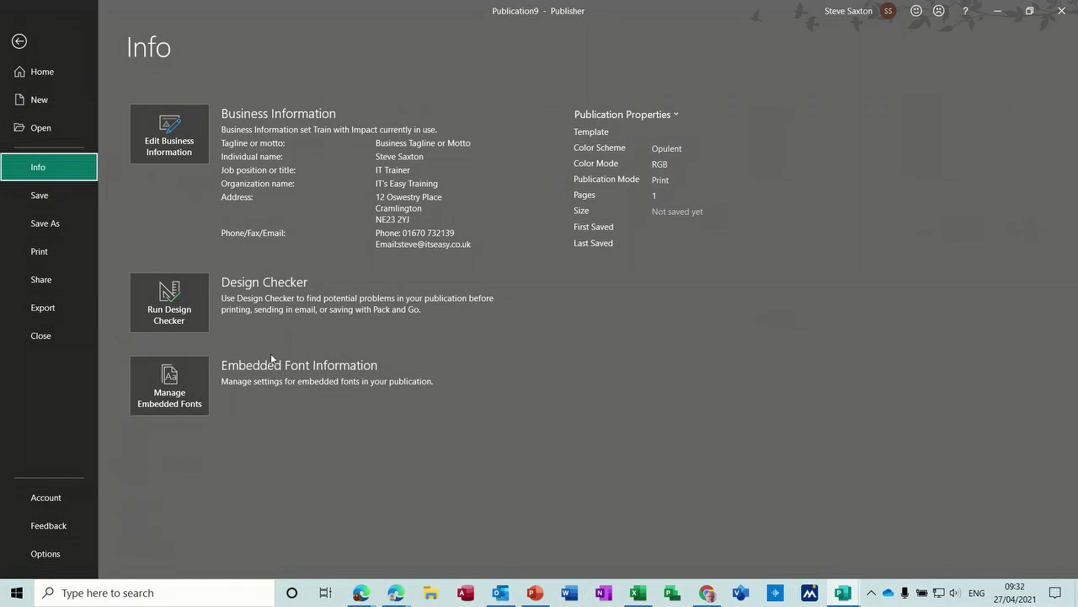
pyautogui.click(193, 149)
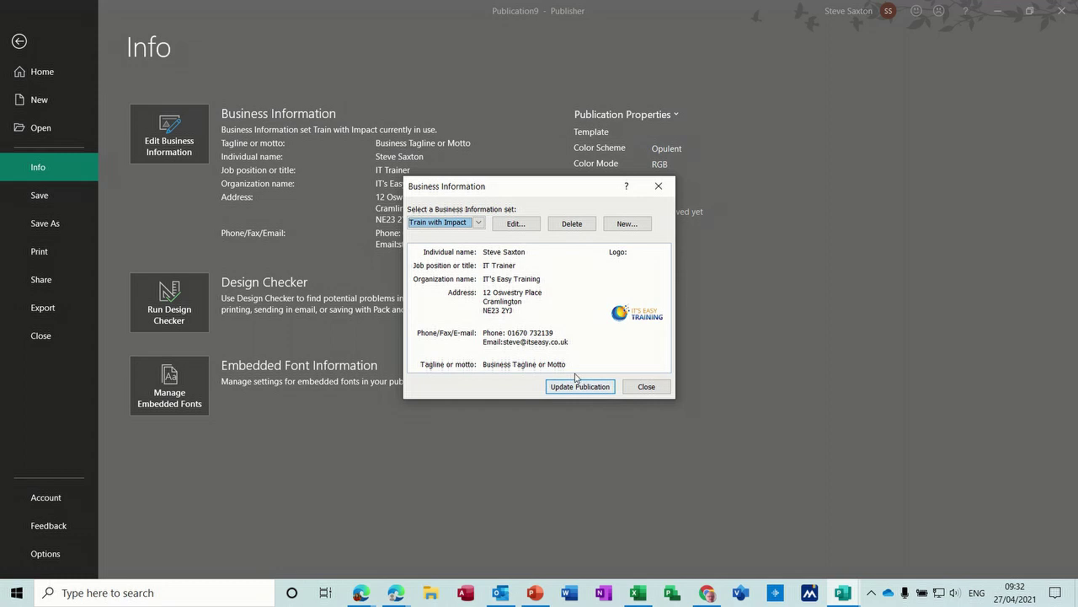
pyautogui.click(626, 224)
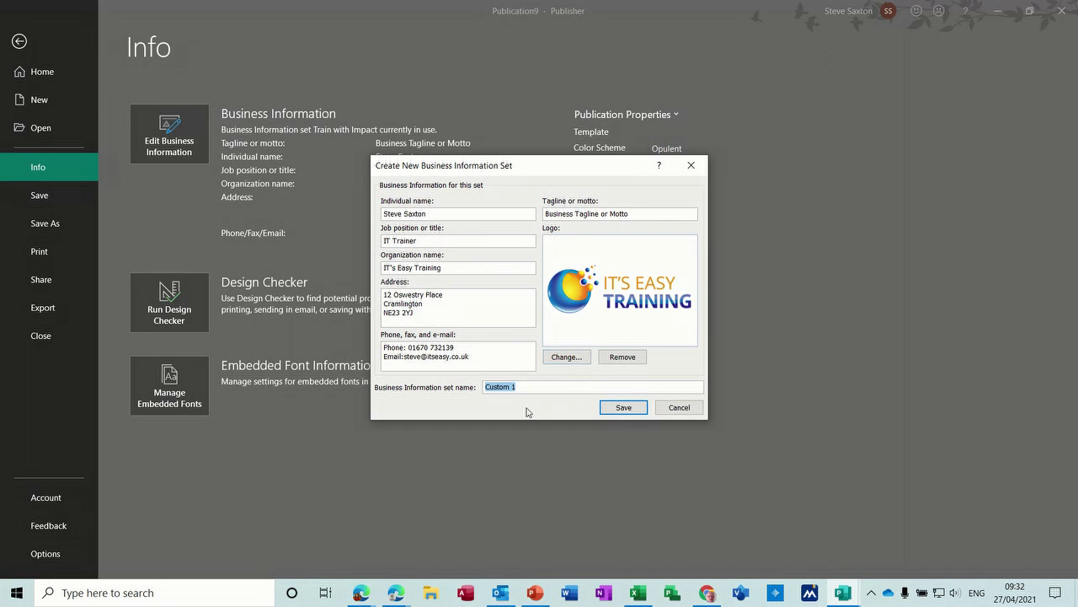
pyautogui.write('Home')
pyautogui.click(622, 408)
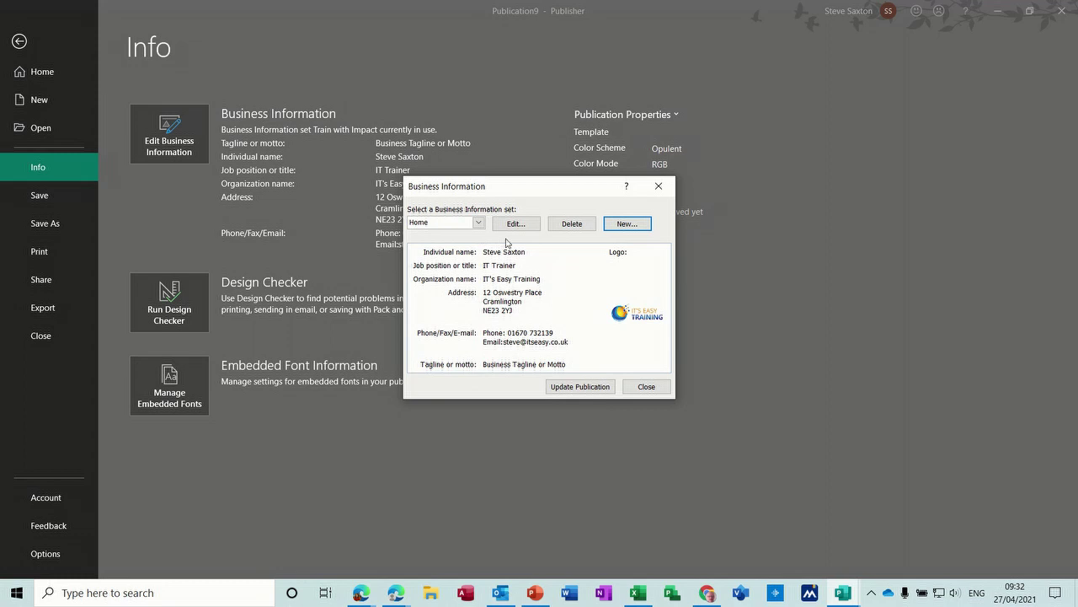
# Delete the IT Trainer job title and organization name from Home, then update the publication.
pyautogui.click(480, 225)
pyautogui.click(479, 225)
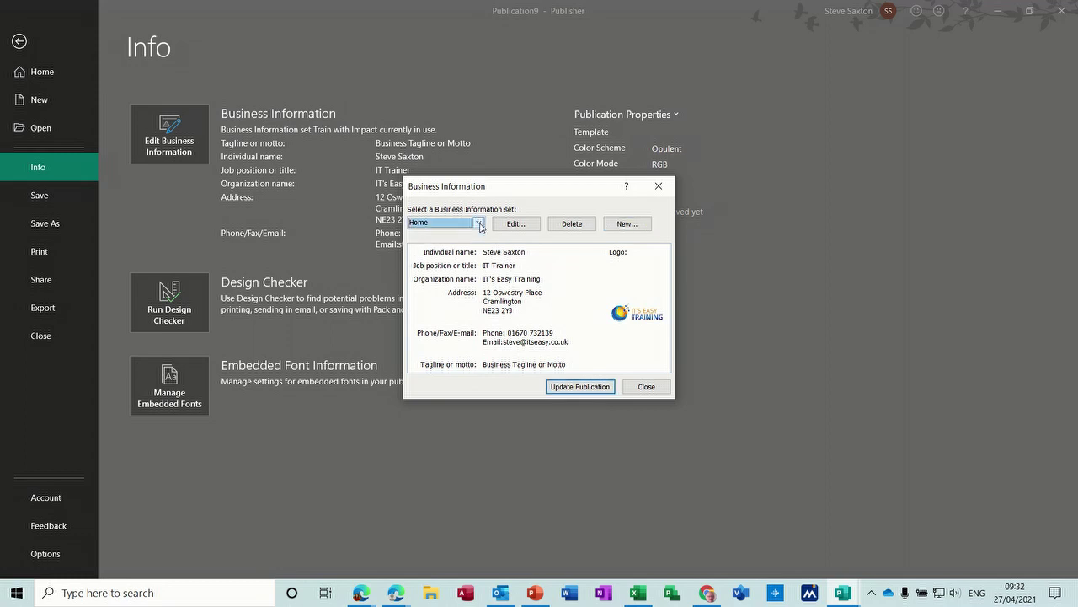
pyautogui.click(516, 223)
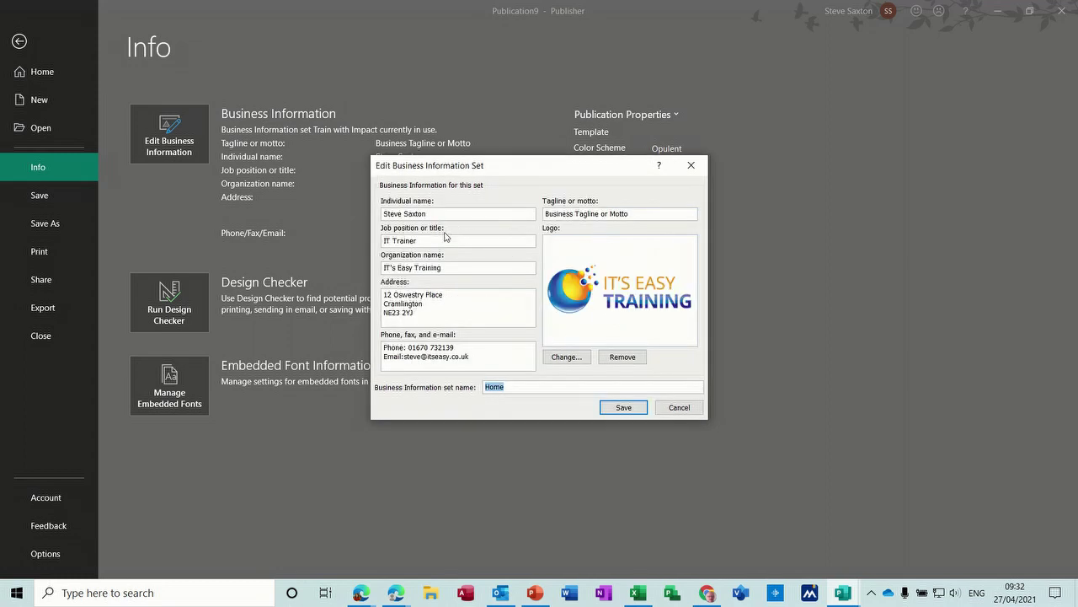
pyautogui.moveTo(429, 240); pyautogui.dragTo(364, 238)
pyautogui.press('BackSpace')
pyautogui.moveTo(442, 267); pyautogui.dragTo(371, 266)
pyautogui.press('BackSpace')
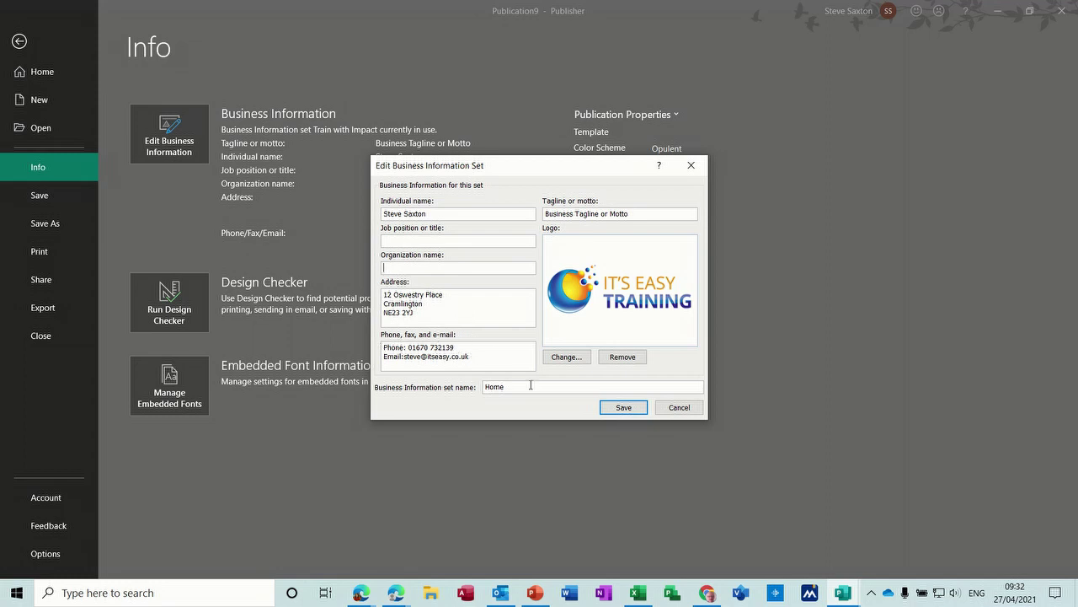
pyautogui.click(620, 409)
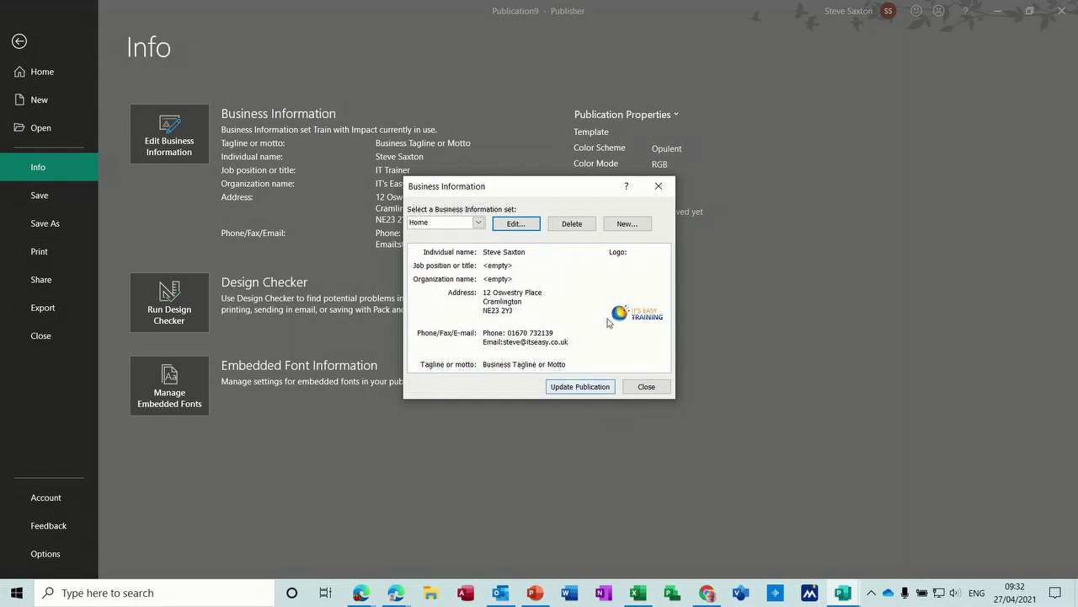
pyautogui.click(579, 386)
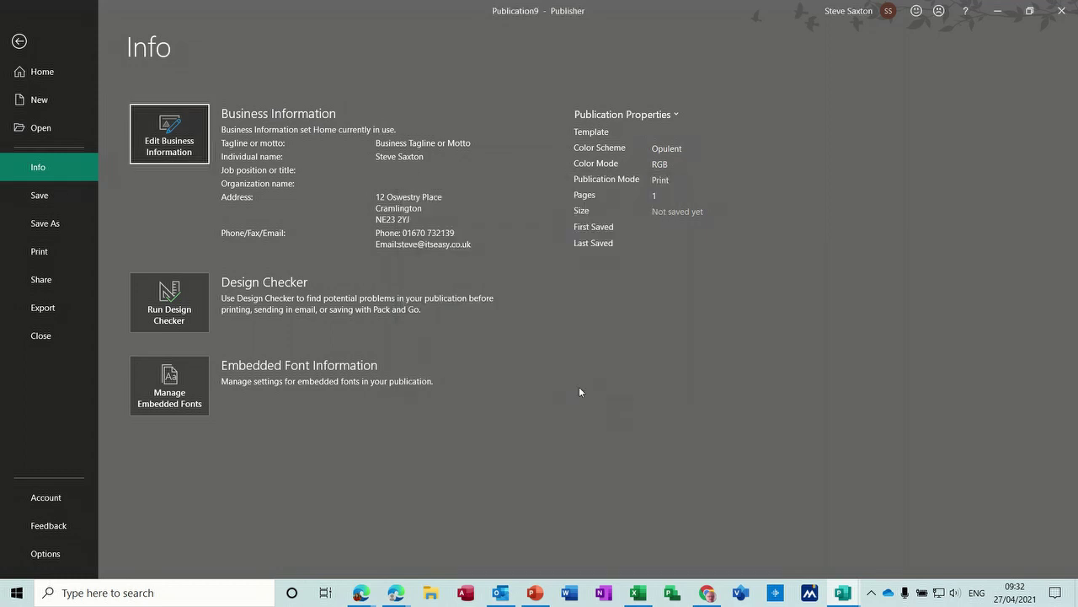
# Return to the card and bring up the Insert tab's Business Information gallery.
pyautogui.click(20, 41)
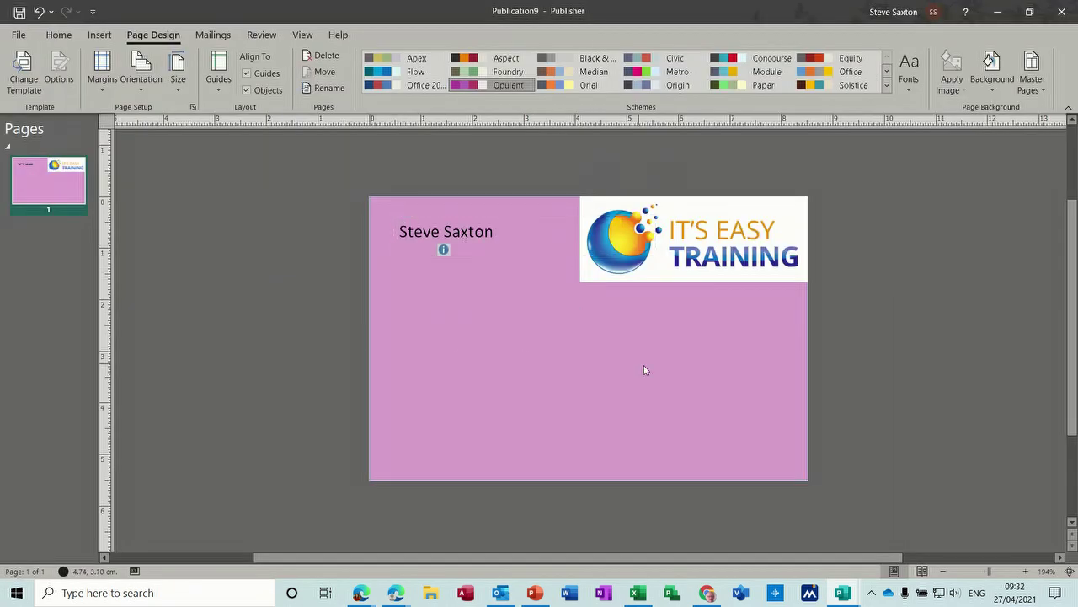
pyautogui.click(99, 35)
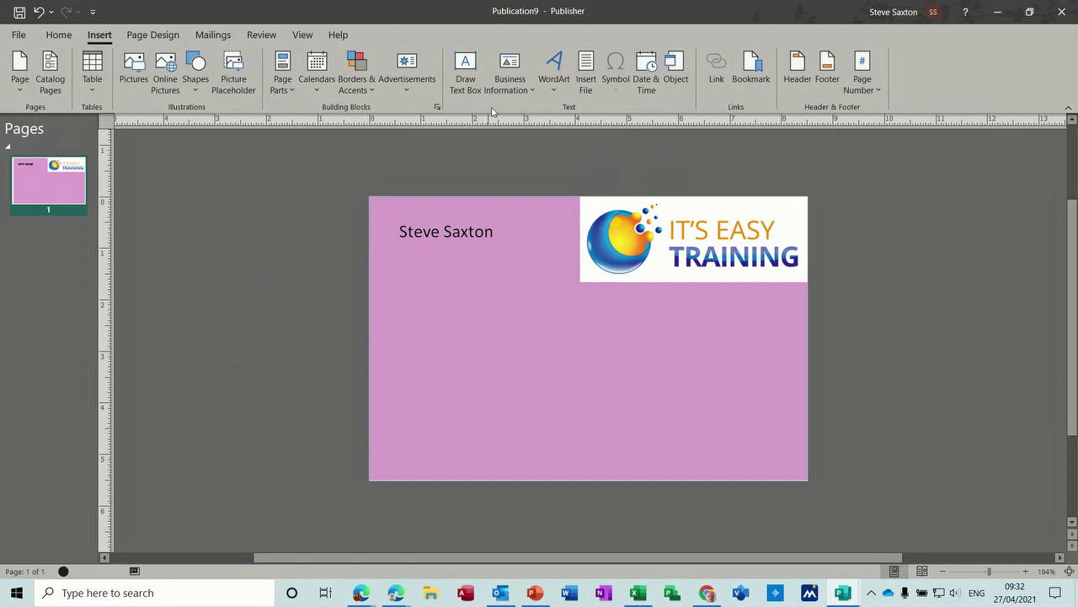
pyautogui.click(527, 89)
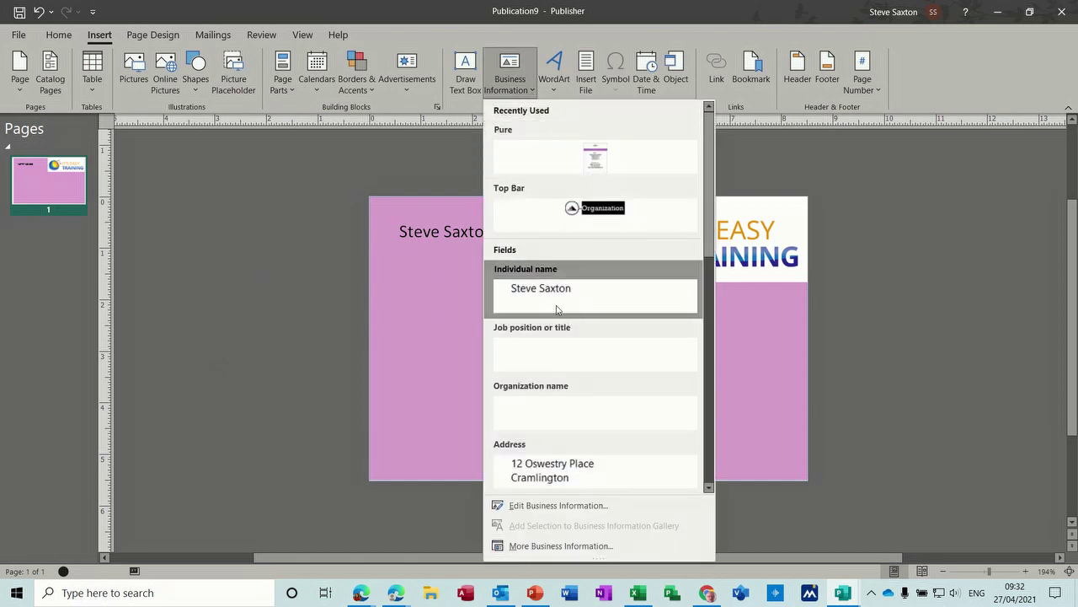
# Switch the publication back to the Train with Impact business information set.
pyautogui.click(564, 507)
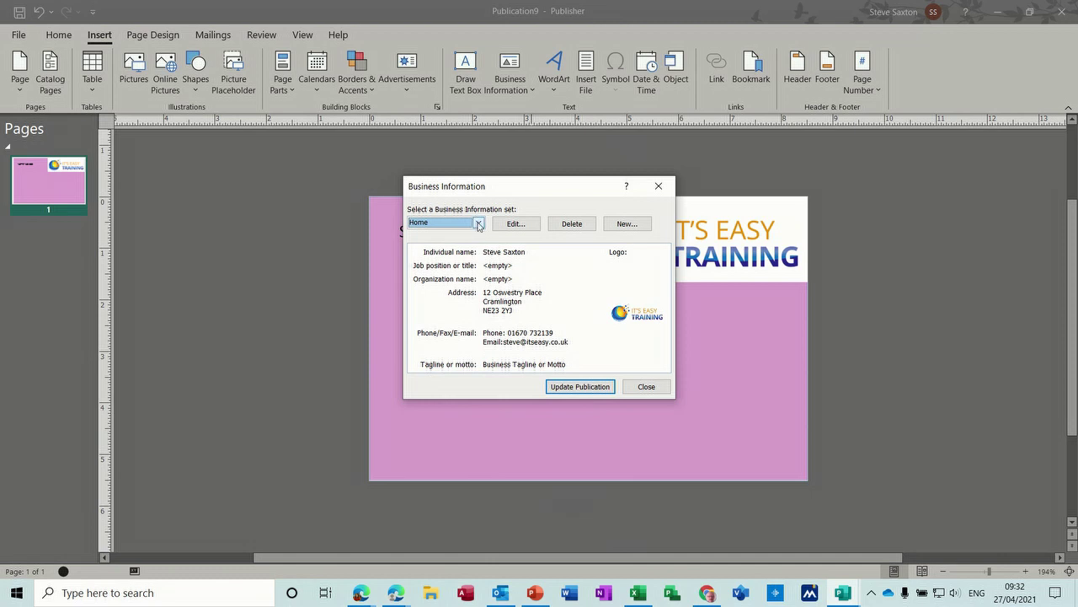
pyautogui.click(478, 223)
pyautogui.click(447, 243)
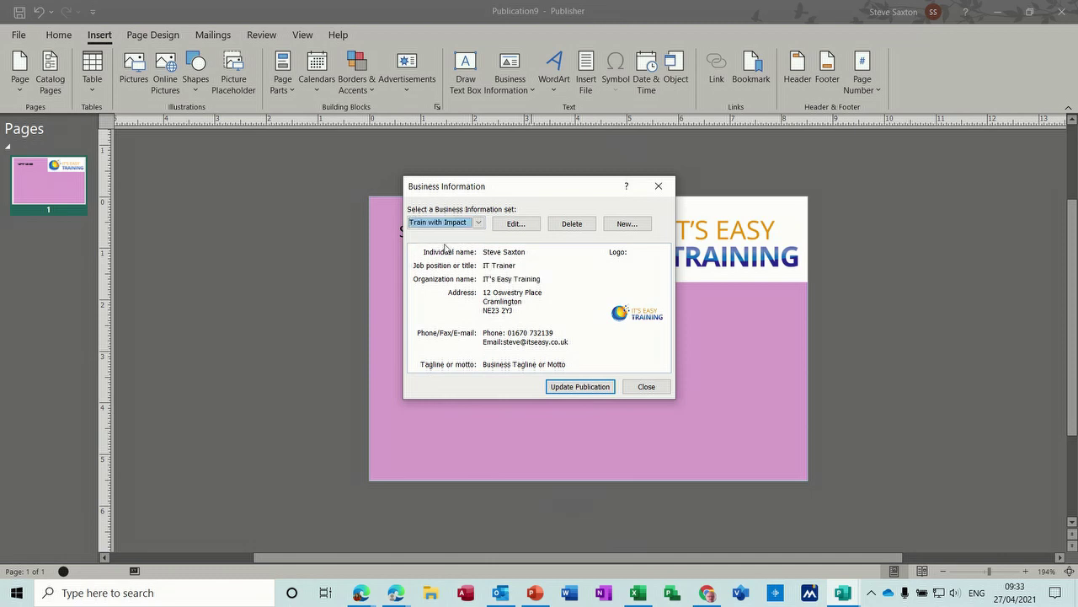
pyautogui.click(577, 386)
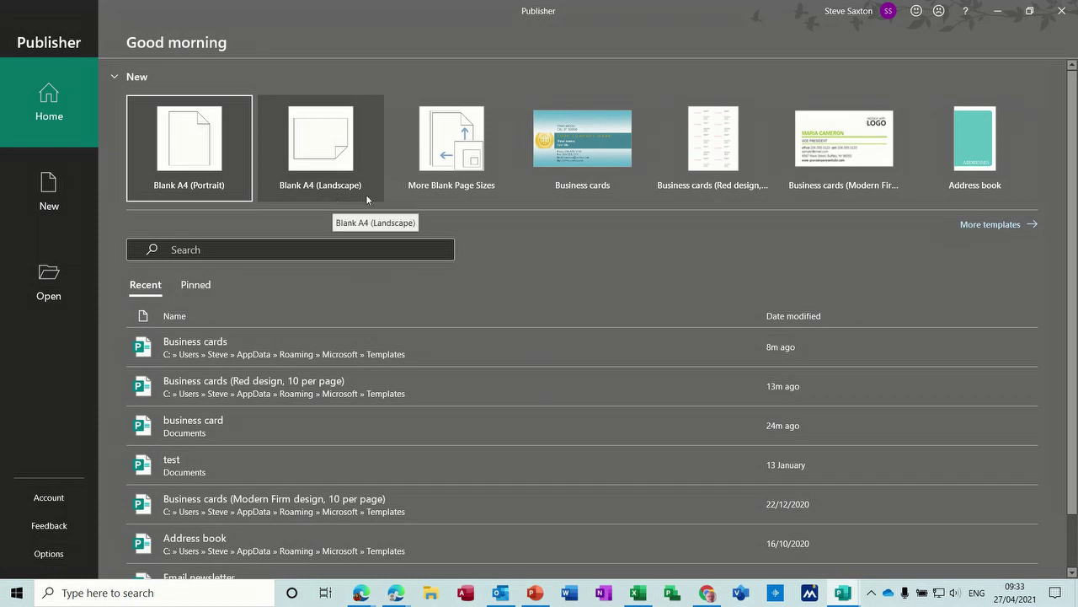
# Create a blank North American Size business card publication.
pyautogui.click(437, 158)
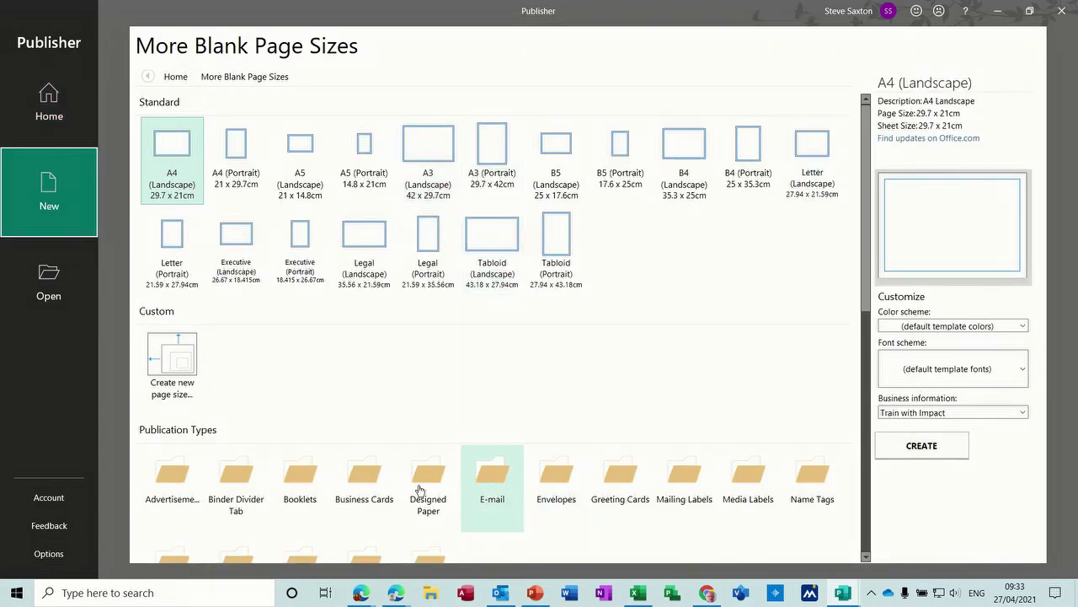
pyautogui.click(379, 487)
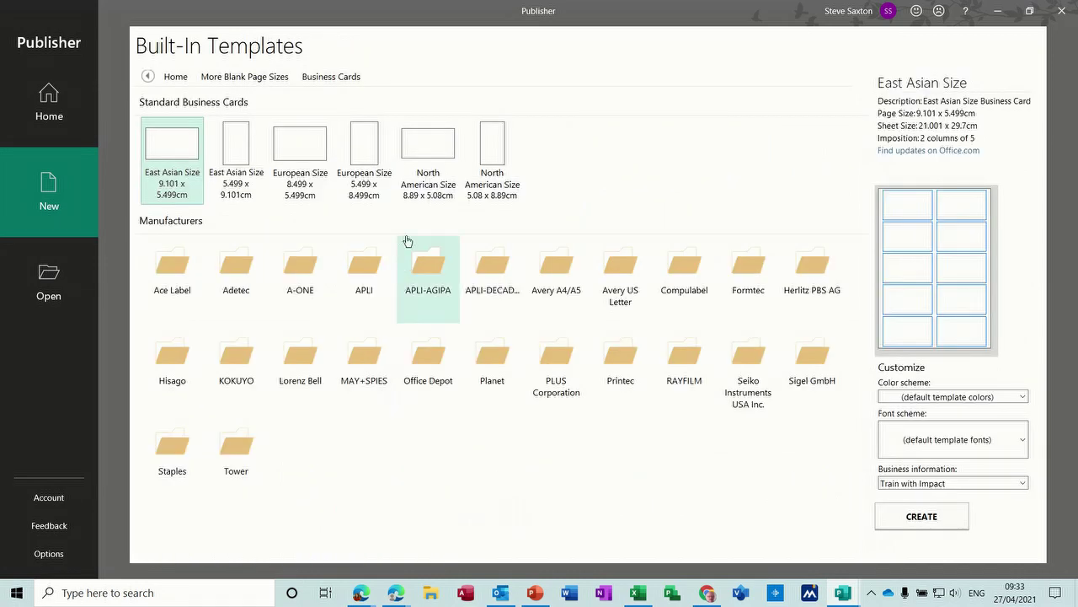
pyautogui.click(426, 154)
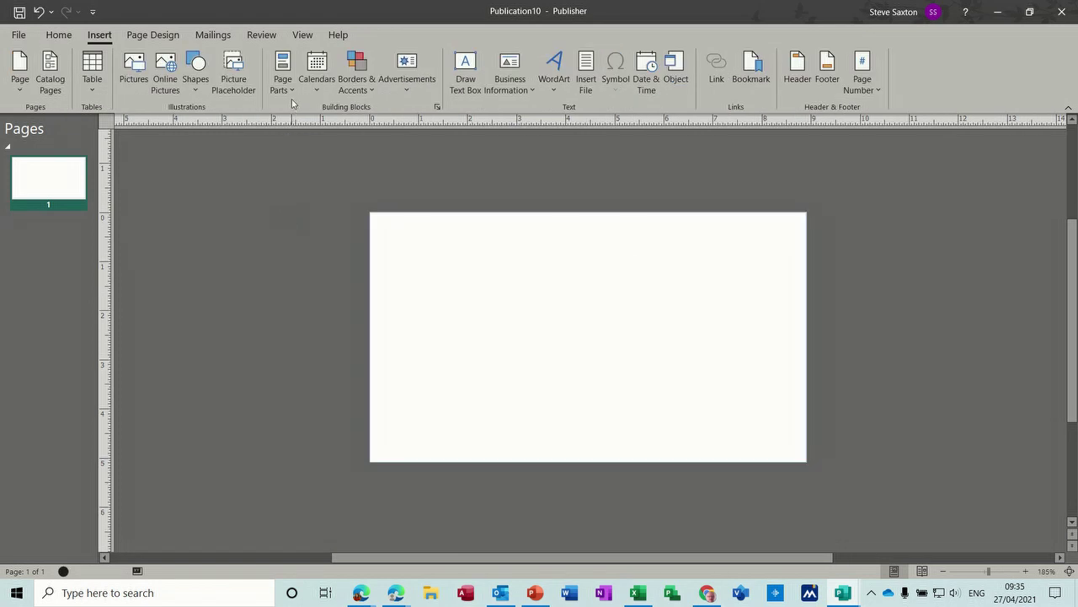
pyautogui.click(293, 93)
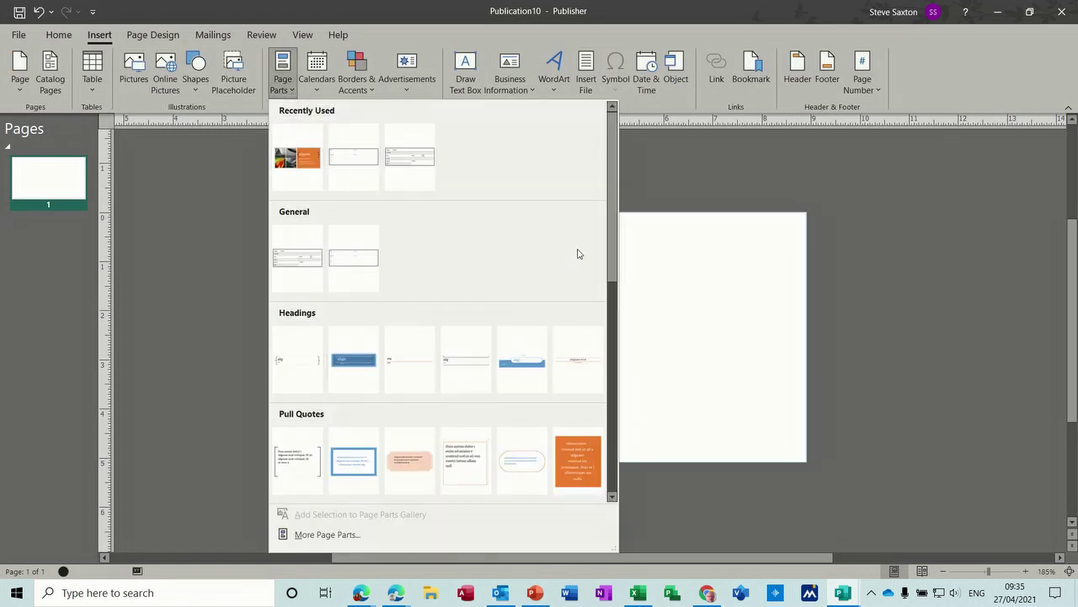
# Insert the Arcs pull quote from the Building Block Library onto the card.
pyautogui.moveTo(610, 237); pyautogui.dragTo(593, 457)
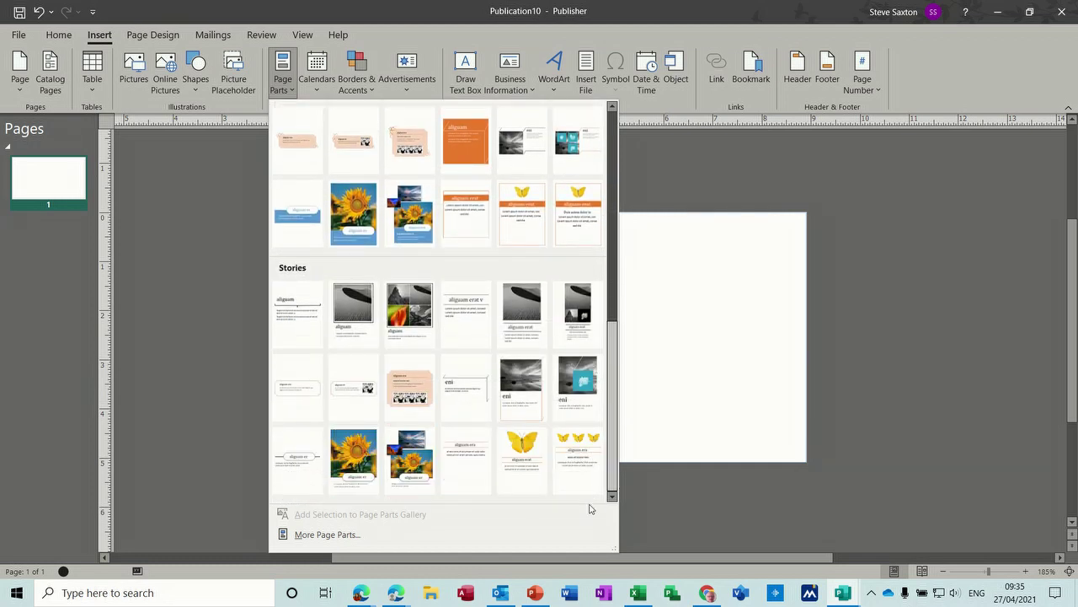
pyautogui.click(328, 534)
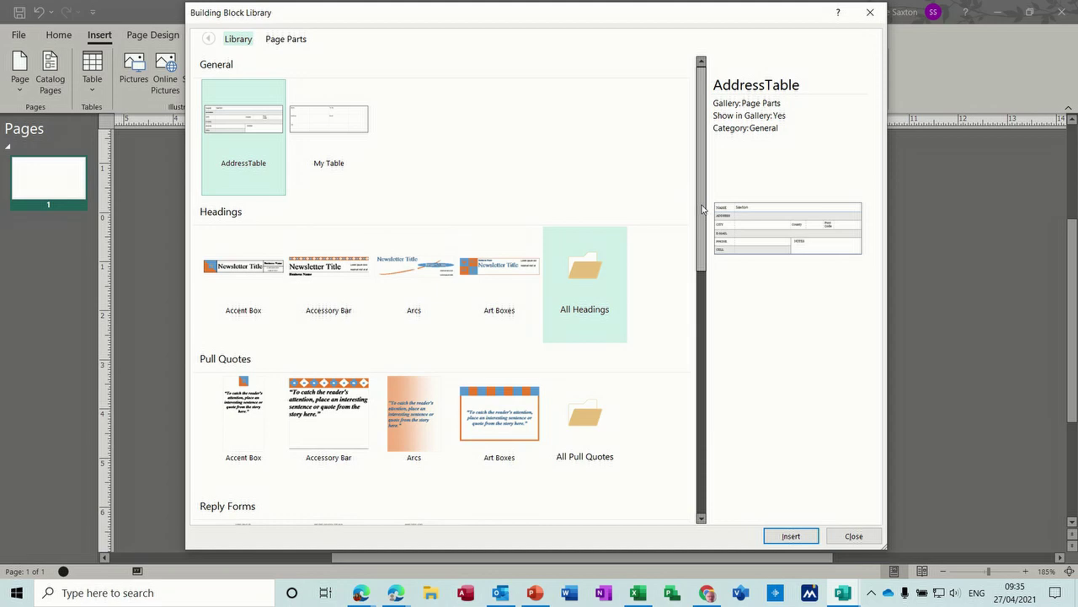
pyautogui.moveTo(702, 209)
pyautogui.mouseDown()
pyautogui.moveTo(698, 474)
pyautogui.moveTo(705, 214)
pyautogui.mouseUp()
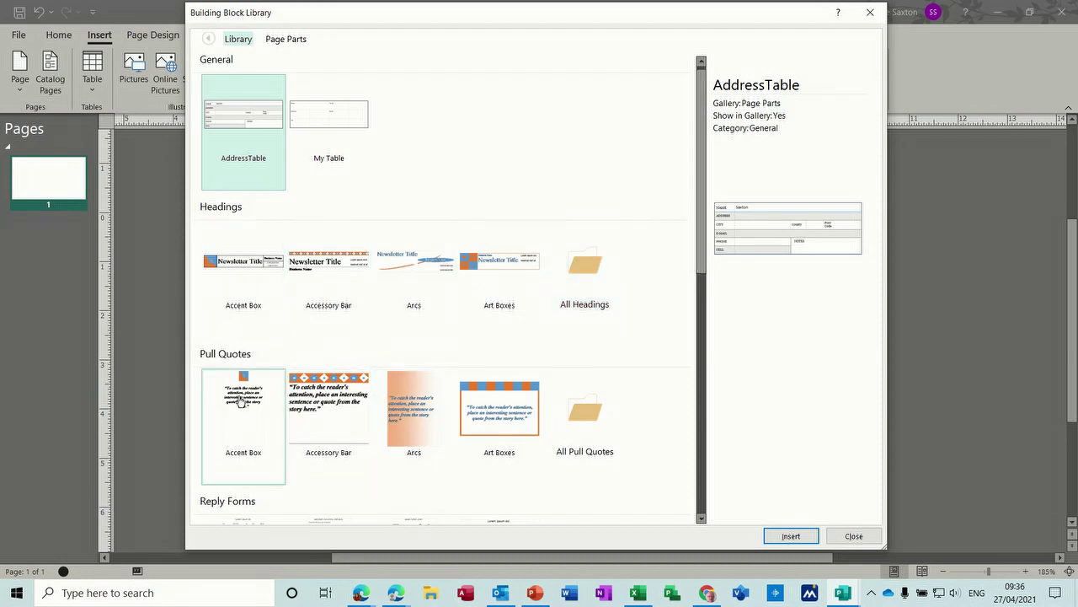
pyautogui.click(412, 425)
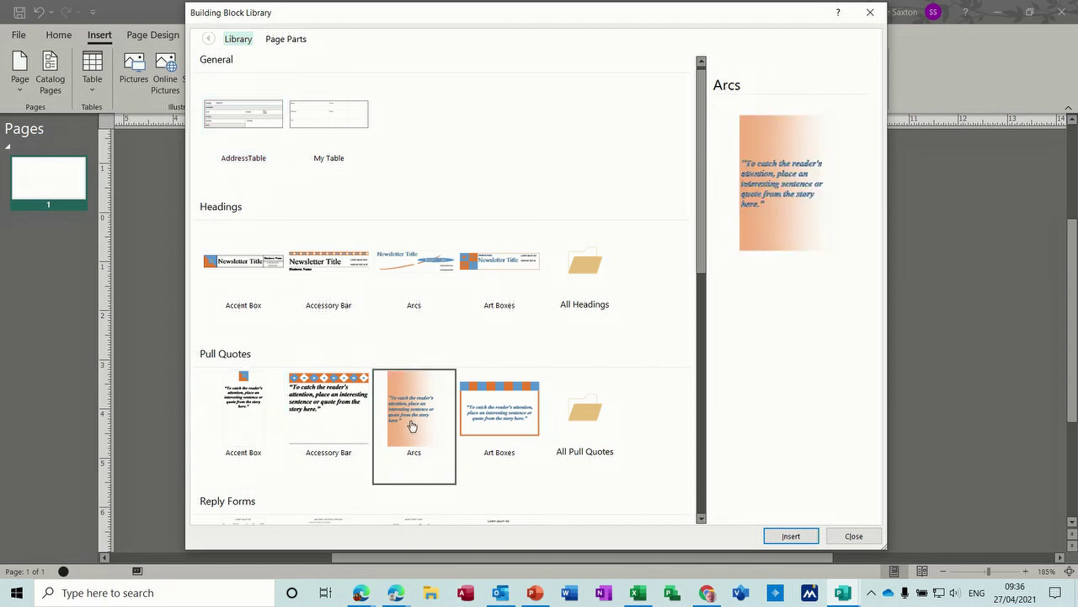
pyautogui.click(779, 535)
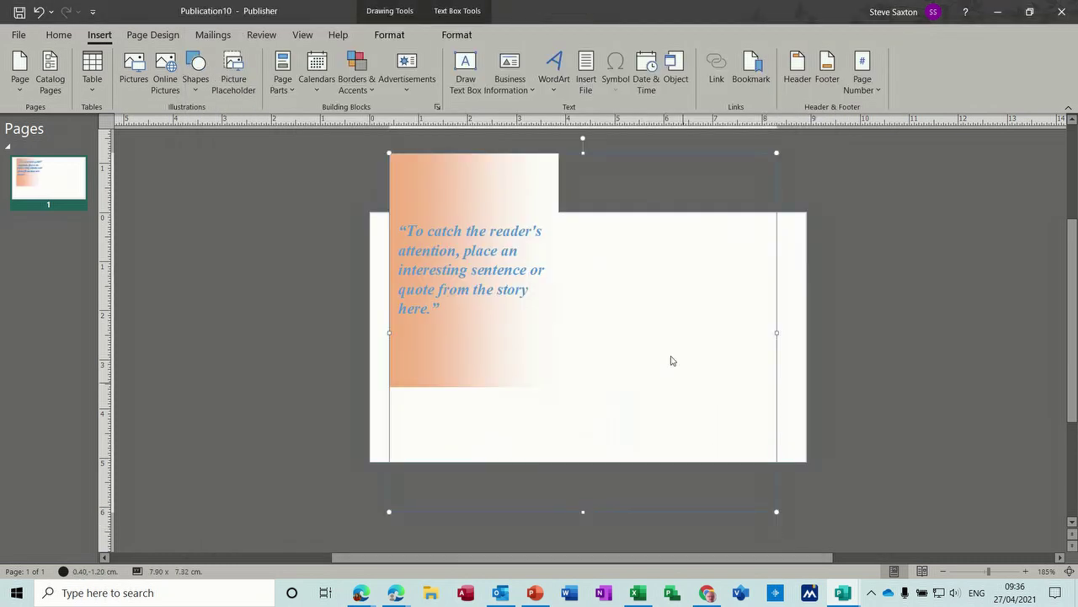
# Move the pull quote to the top-right, widen it, and change its text to 'Hi Guys'.
pyautogui.moveTo(399, 159); pyautogui.dragTo(587, 288)
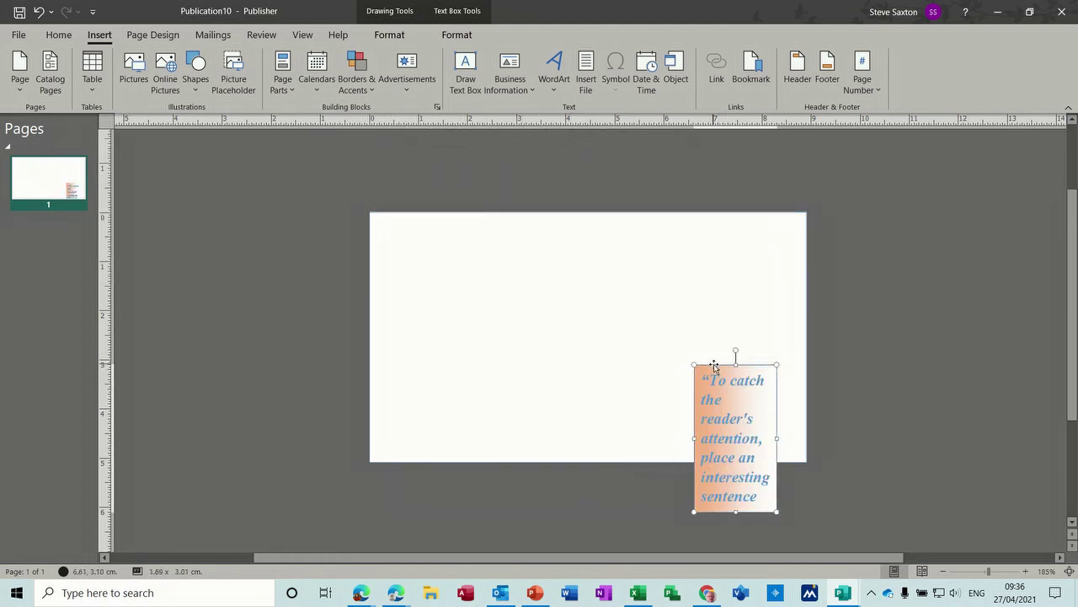
pyautogui.moveTo(714, 364); pyautogui.dragTo(746, 221)
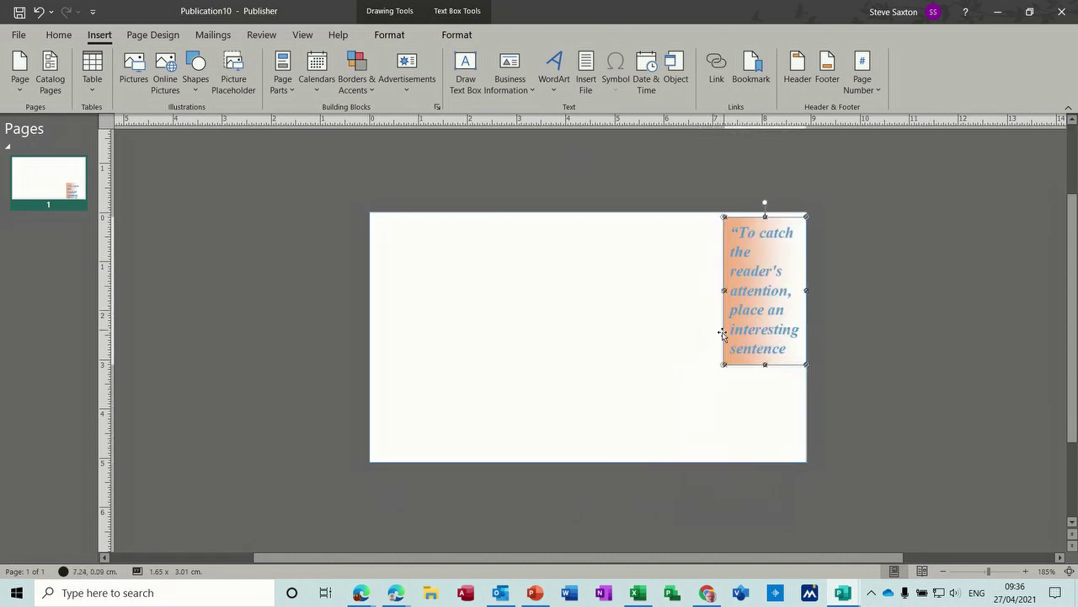
pyautogui.moveTo(720, 365); pyautogui.dragTo(689, 393)
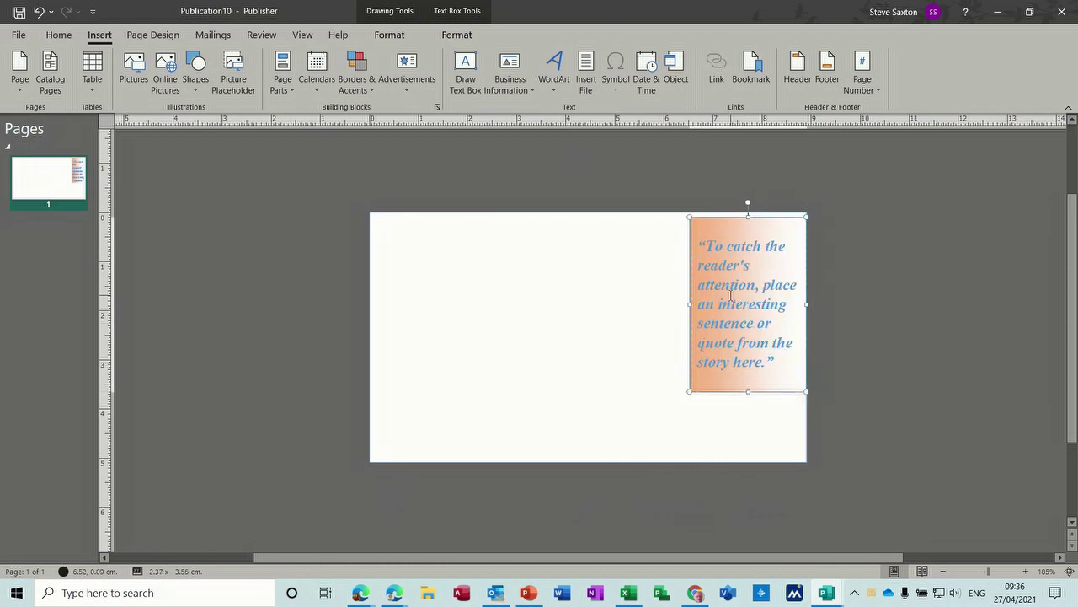
pyautogui.tripleClick(771, 361)
pyautogui.write('Hi Guys')
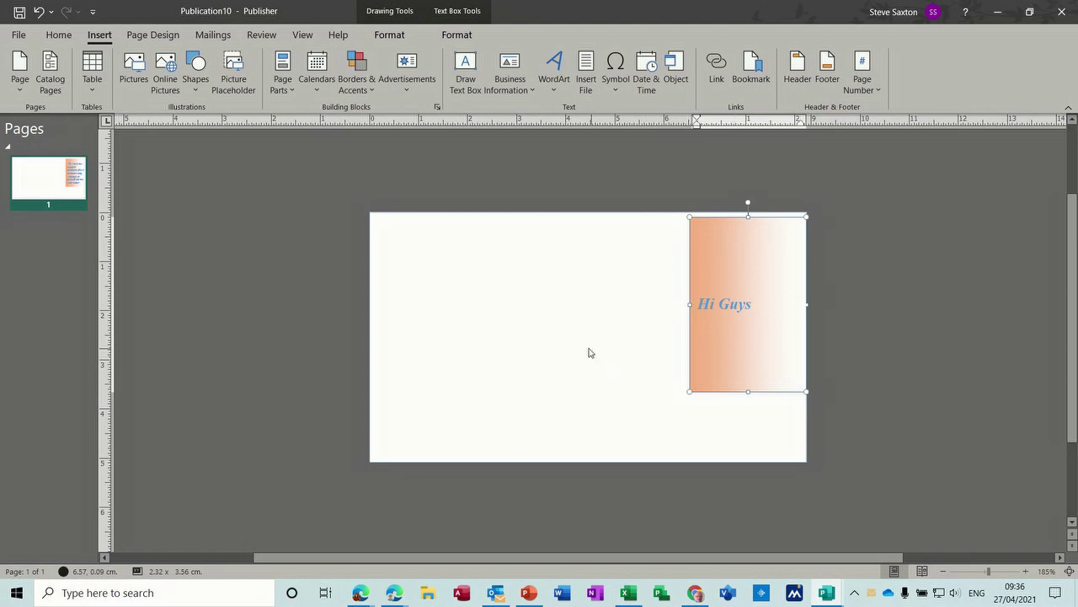
pyautogui.click(589, 352)
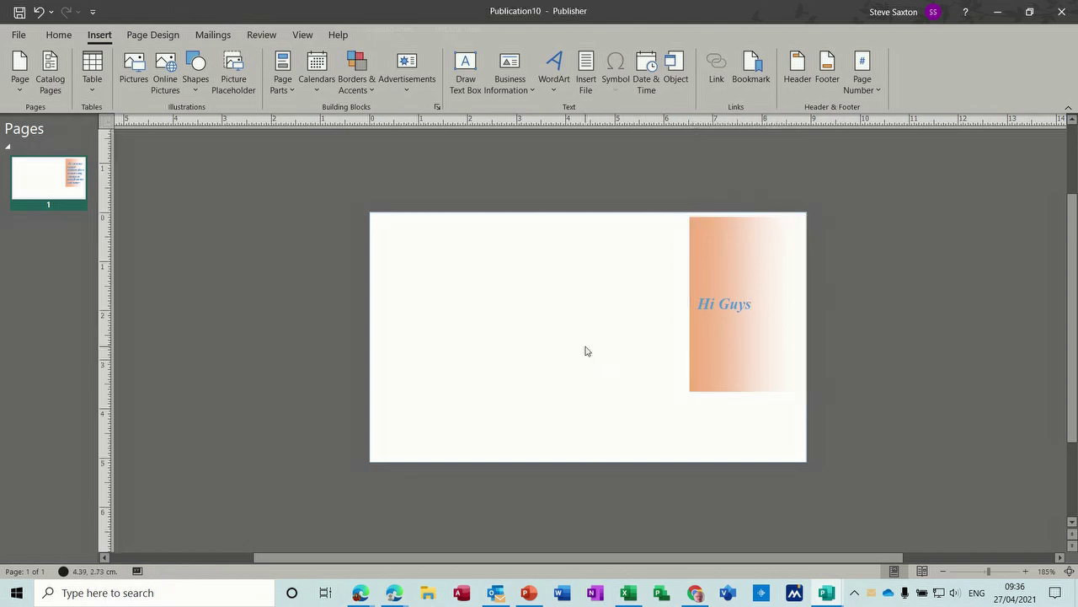
# Insert the individual name field and place it at the card's top-left.
pyautogui.click(509, 78)
pyautogui.click(555, 298)
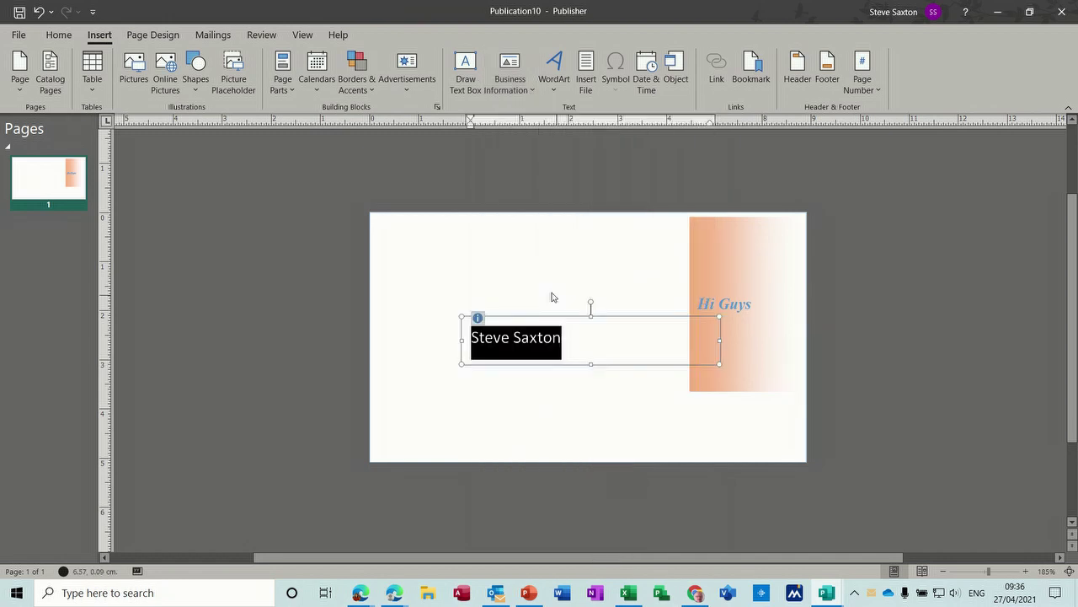
pyautogui.moveTo(522, 318); pyautogui.dragTo(442, 242)
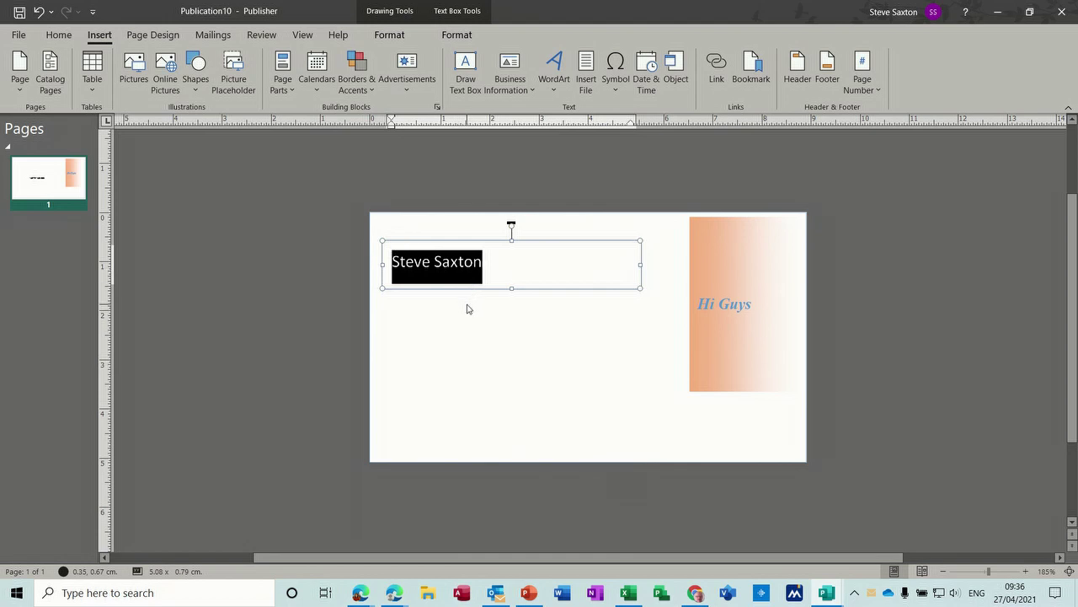
pyautogui.click(468, 307)
# Insert the IT's Easy Training organization name field just below the name.
pyautogui.click(524, 97)
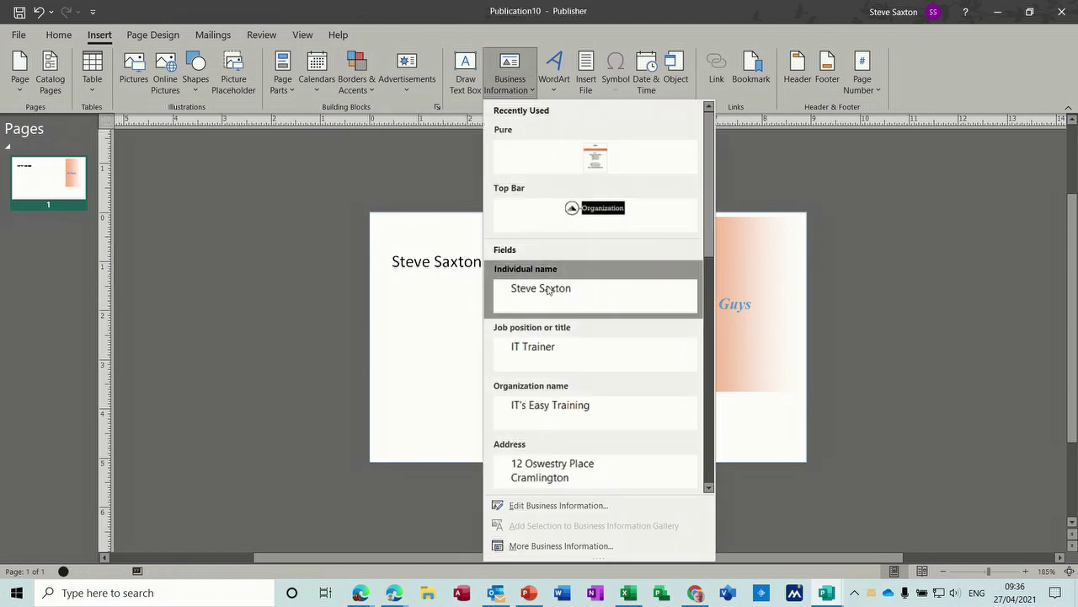
pyautogui.click(564, 406)
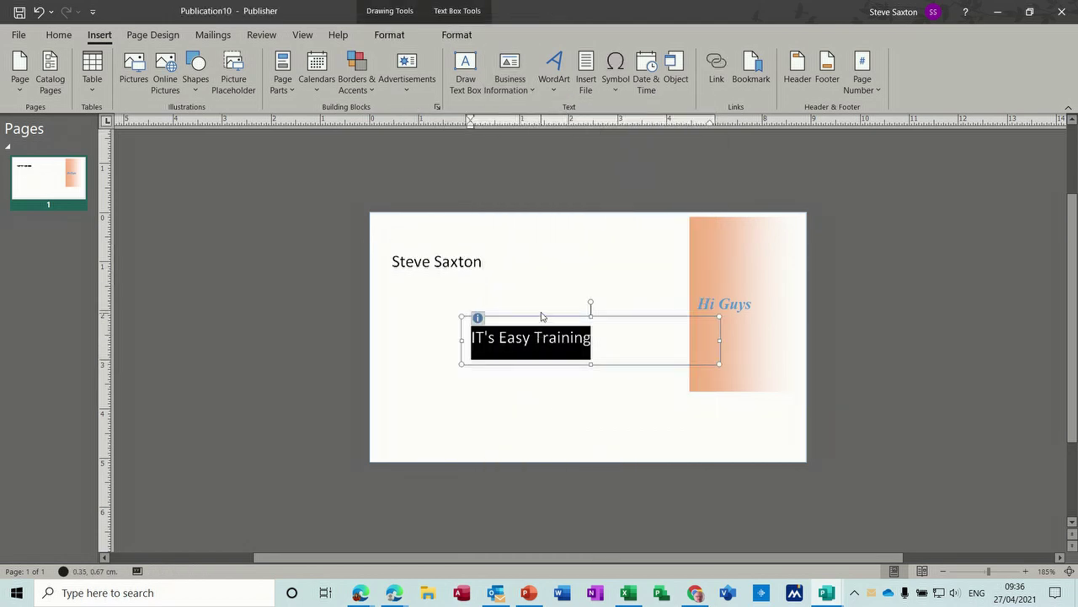
pyautogui.moveTo(539, 316); pyautogui.dragTo(461, 278)
pyautogui.click(506, 375)
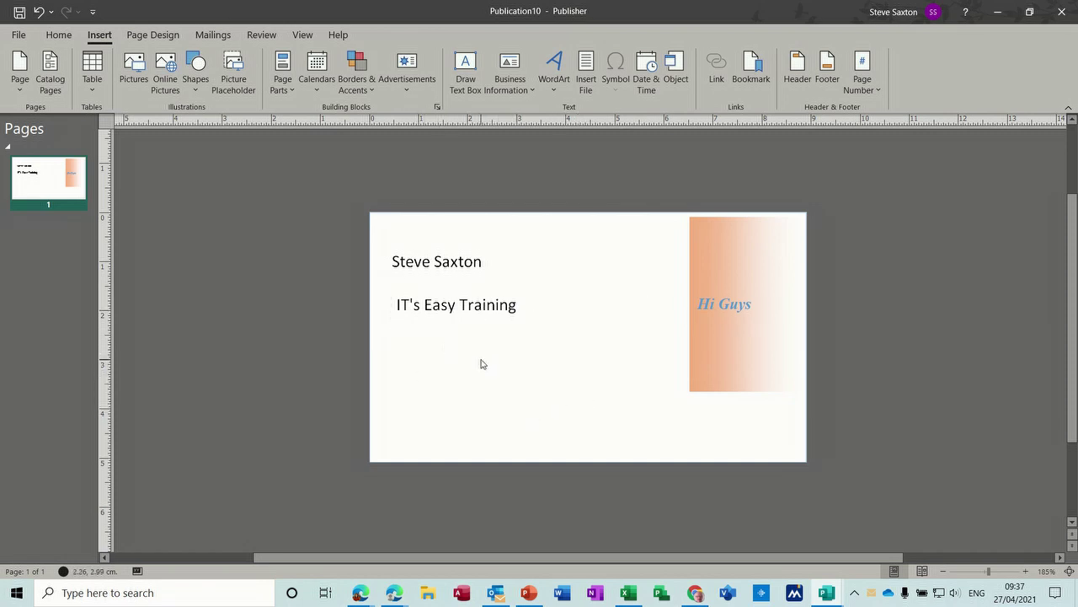
# Open the recent Business cards template publication and preview its print sheet.
pyautogui.click(19, 35)
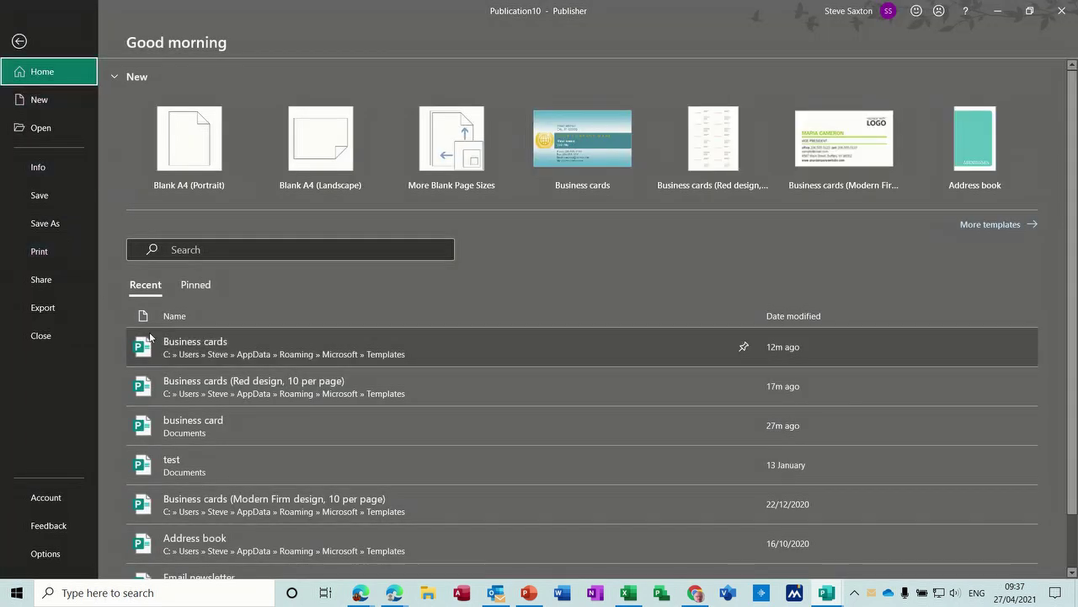
pyautogui.click(196, 354)
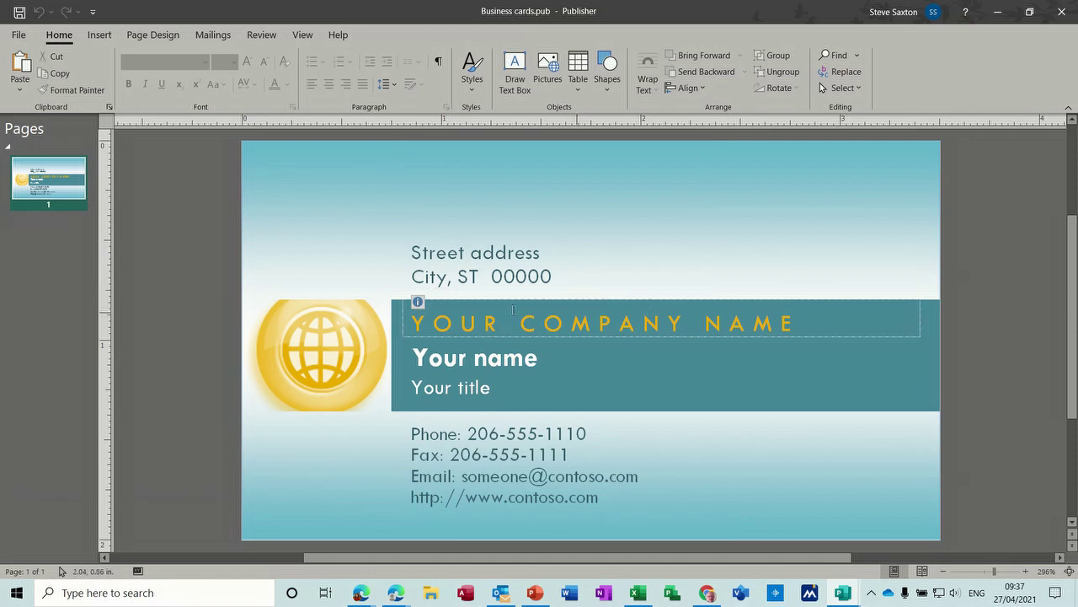
pyautogui.click(18, 35)
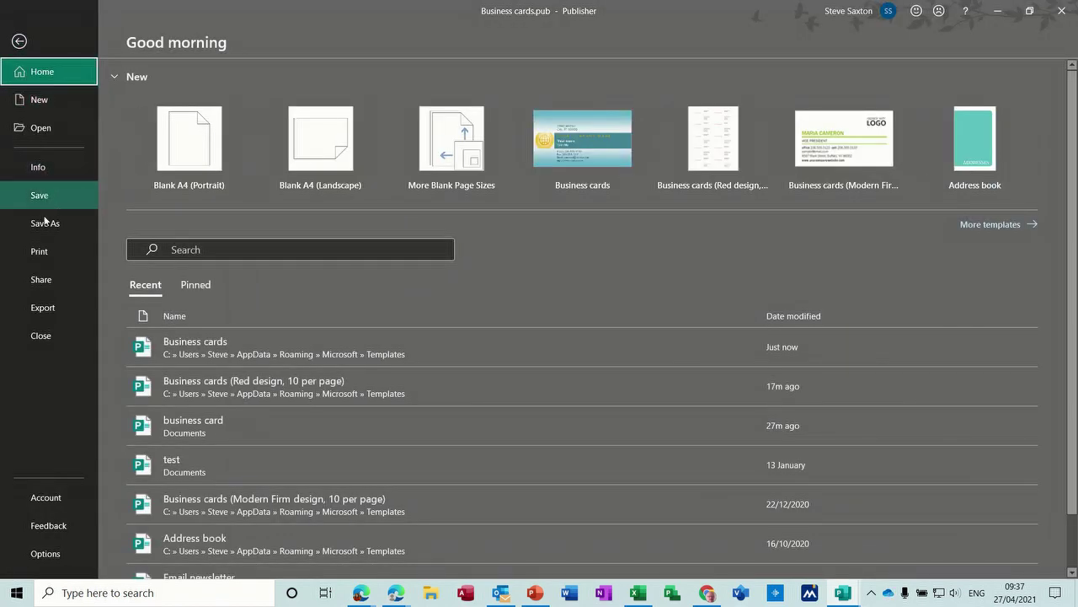
pyautogui.click(48, 253)
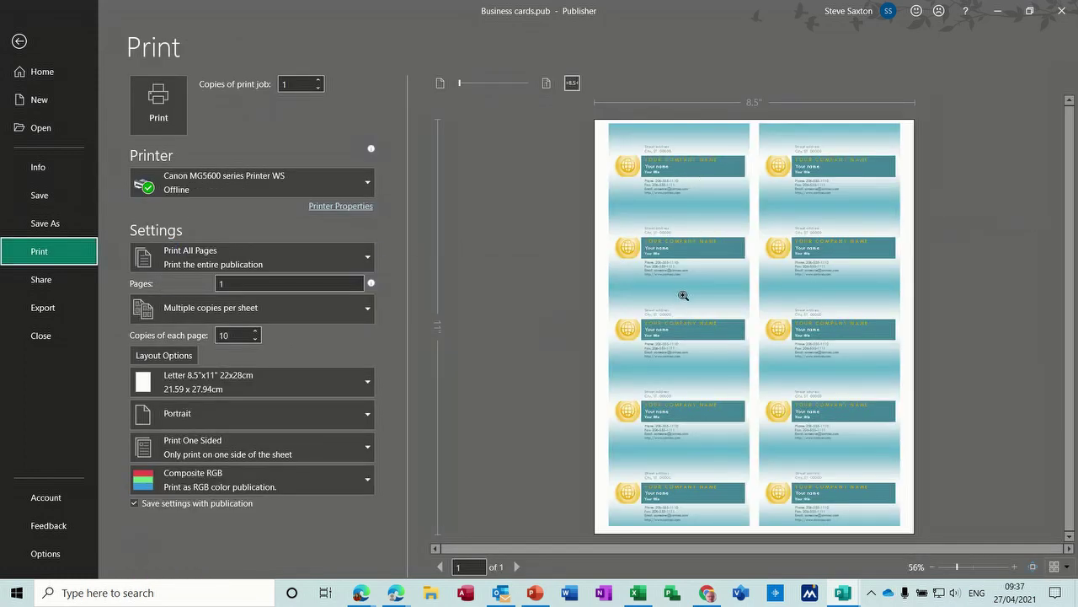
pyautogui.click(19, 41)
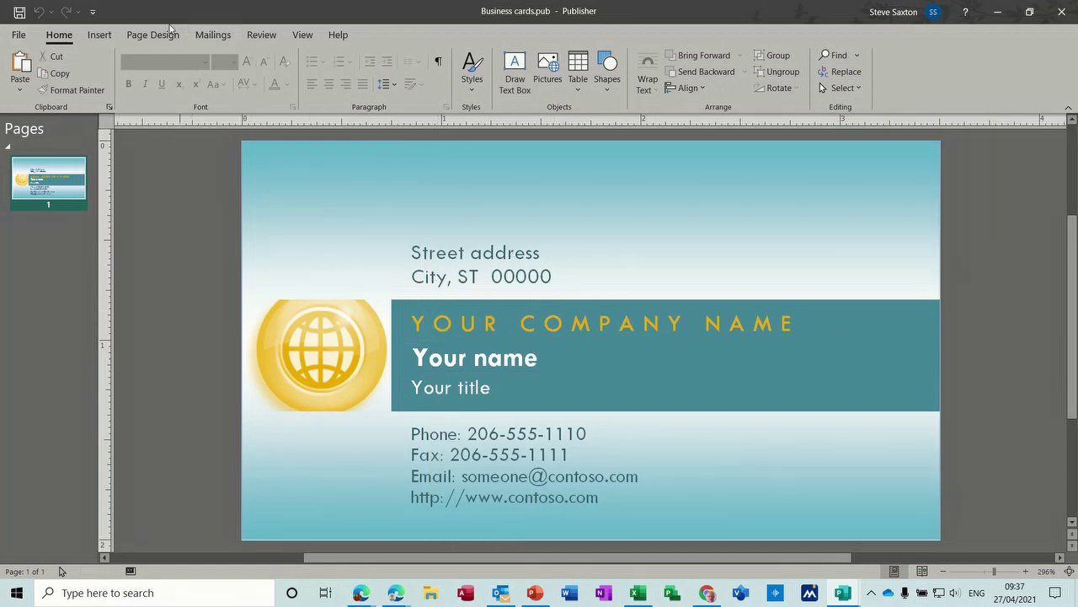
# Insert an individual name field and fill it from the business information set.
pyautogui.click(107, 37)
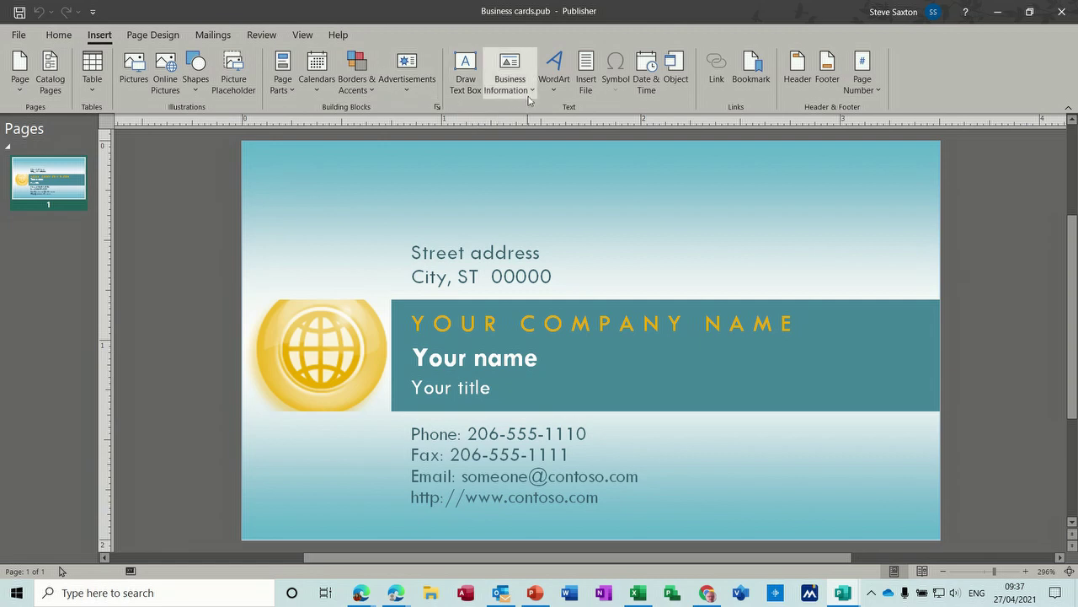
pyautogui.click(511, 82)
pyautogui.click(565, 287)
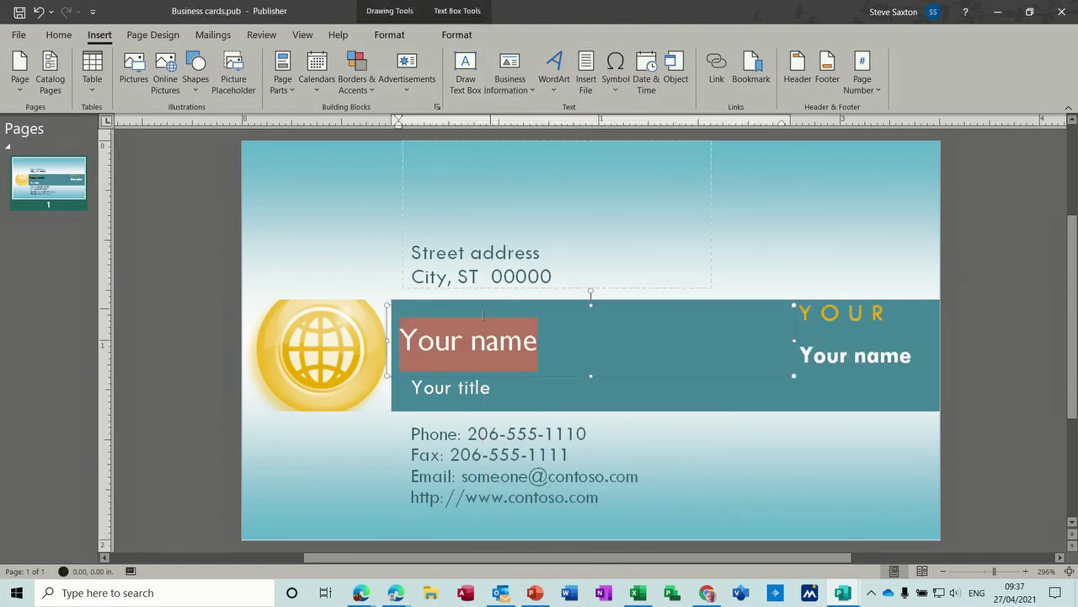
pyautogui.click(500, 343)
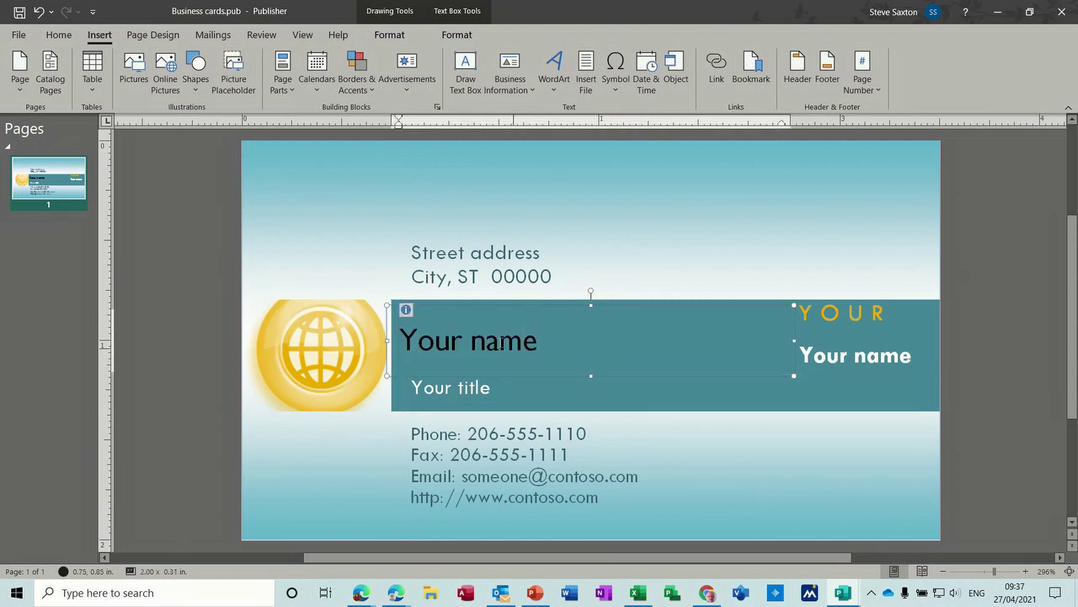
pyautogui.click(408, 309)
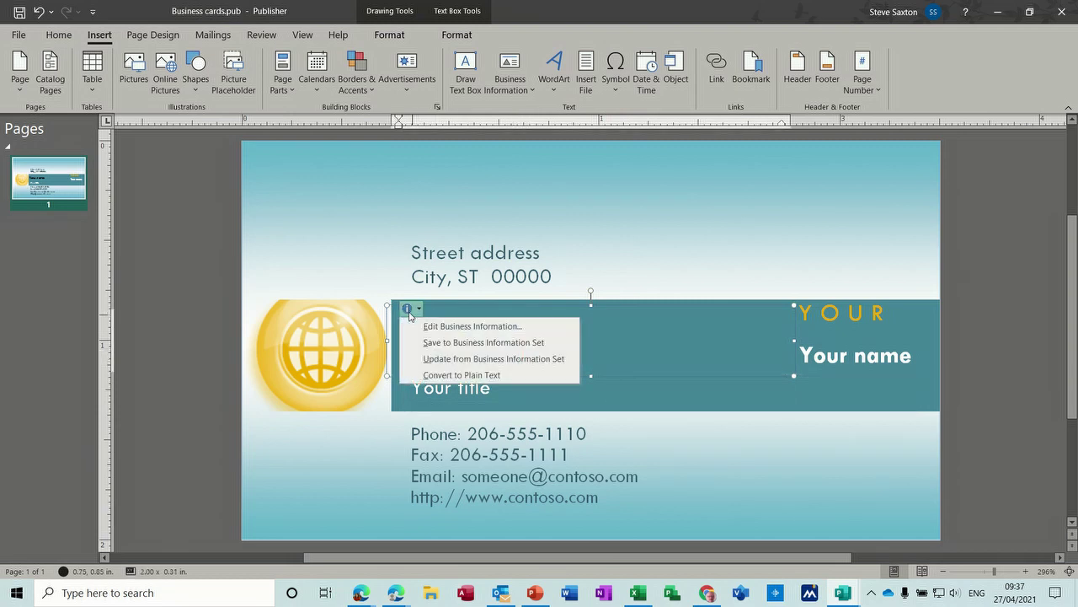
pyautogui.click(450, 359)
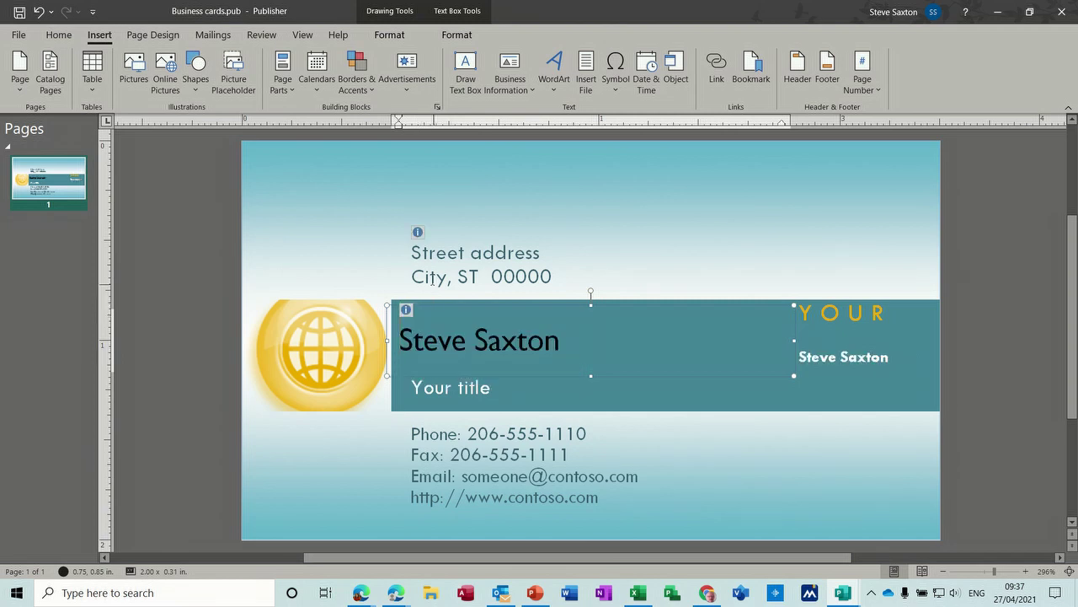
# Update the address and the phone and email box from the business information set.
pyautogui.click(421, 232)
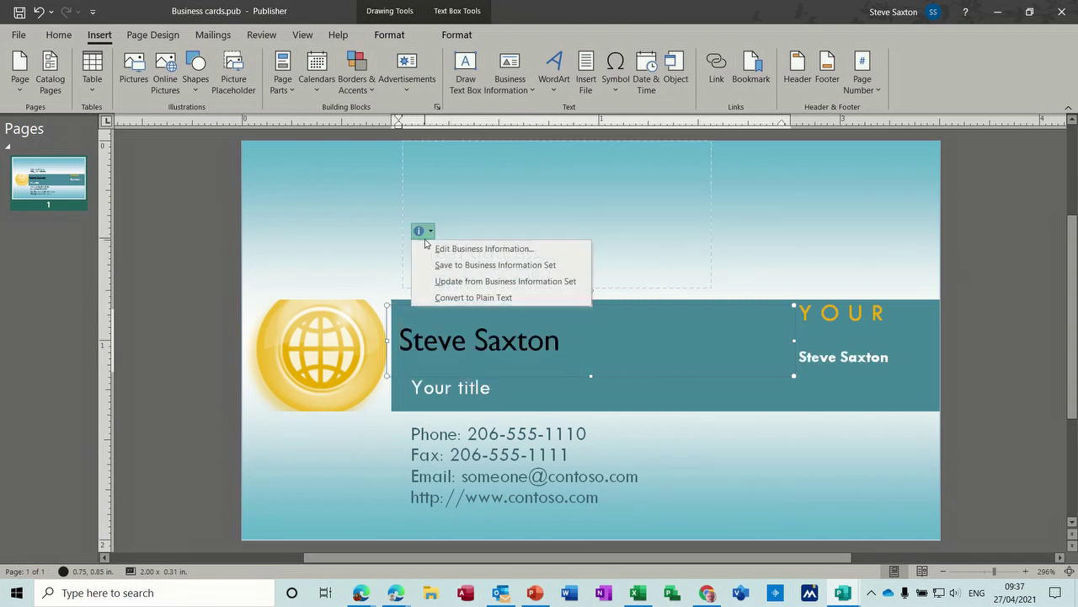
pyautogui.click(444, 281)
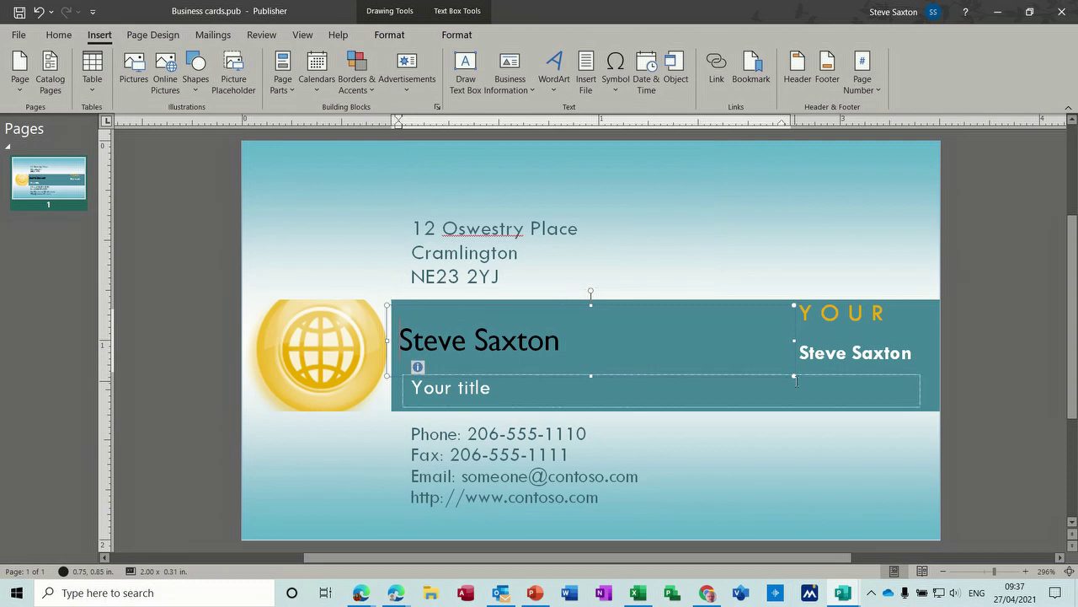
pyautogui.click(506, 434)
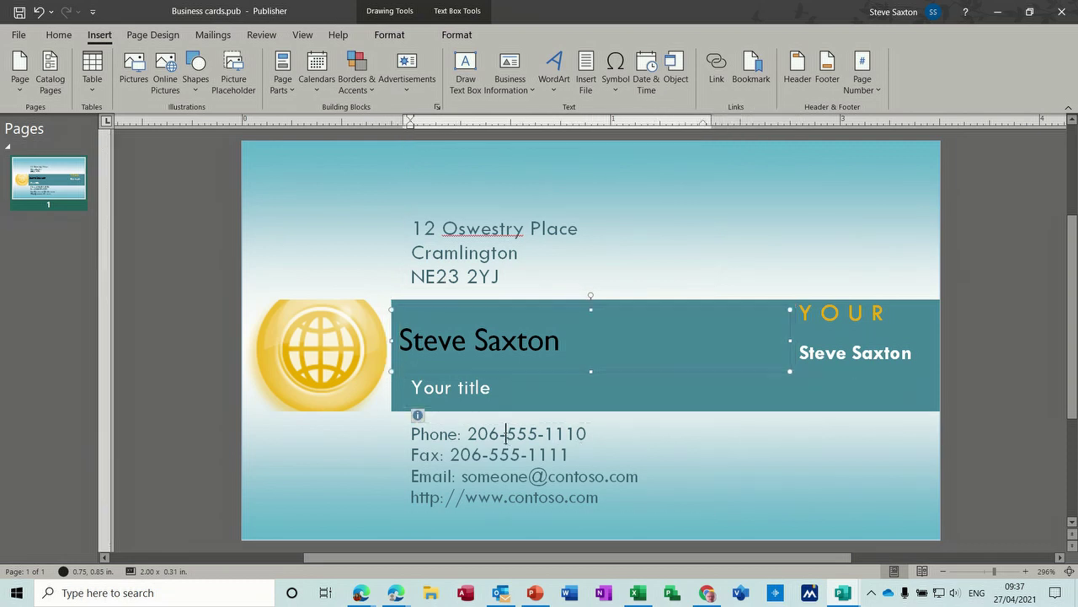
pyautogui.click(422, 415)
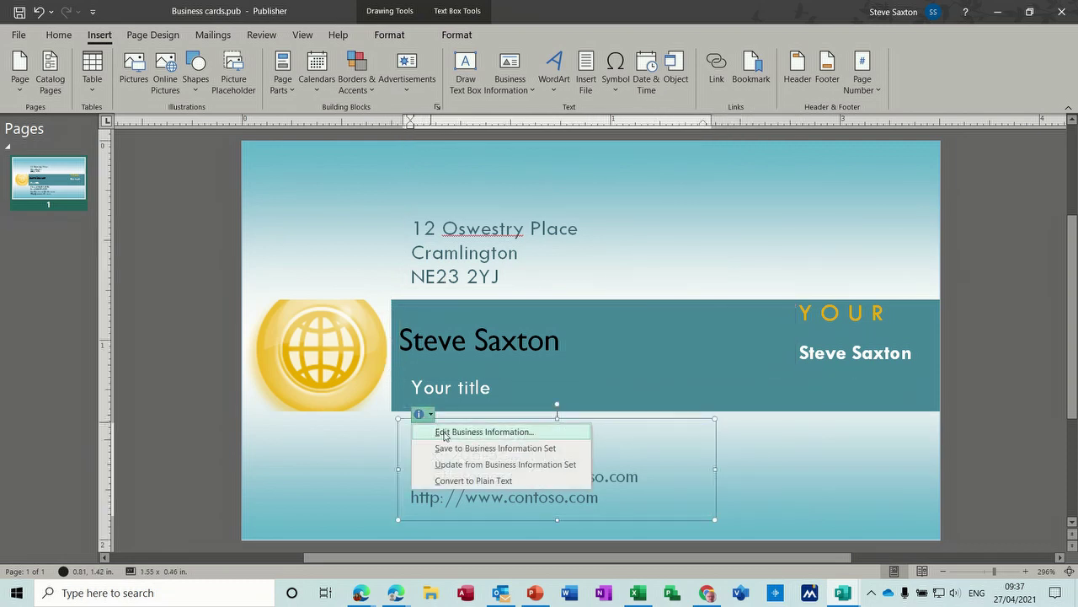
pyautogui.click(446, 464)
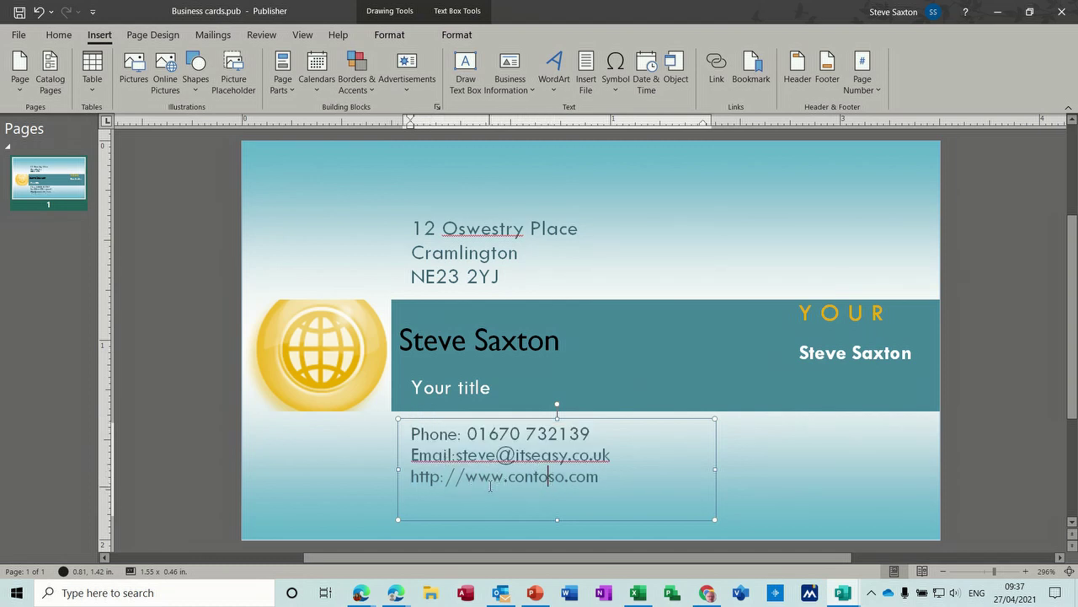
pyautogui.moveTo(599, 476); pyautogui.dragTo(416, 487)
pyautogui.press('BackSpace')
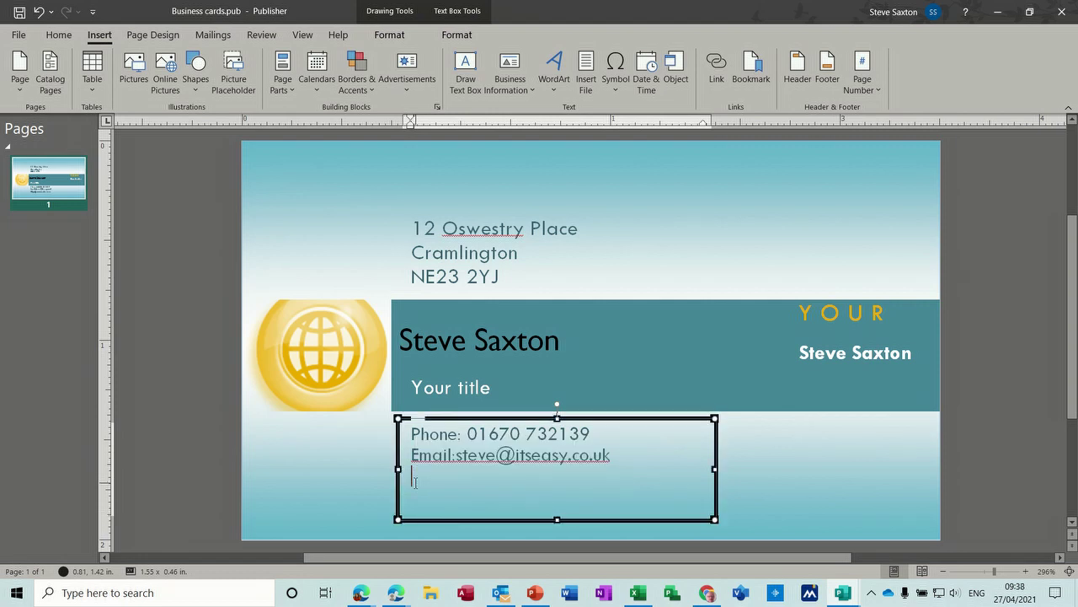
pyautogui.click(259, 461)
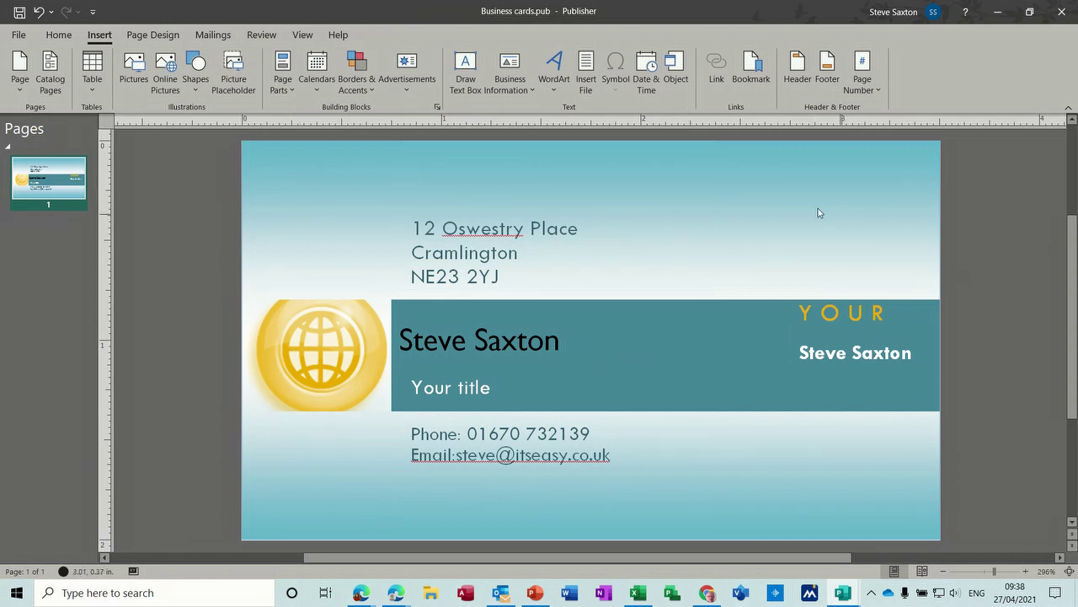
# Insert the It's Easy Training logo picture, shrink it, and place it in the card's top-right corner.
pyautogui.click(137, 74)
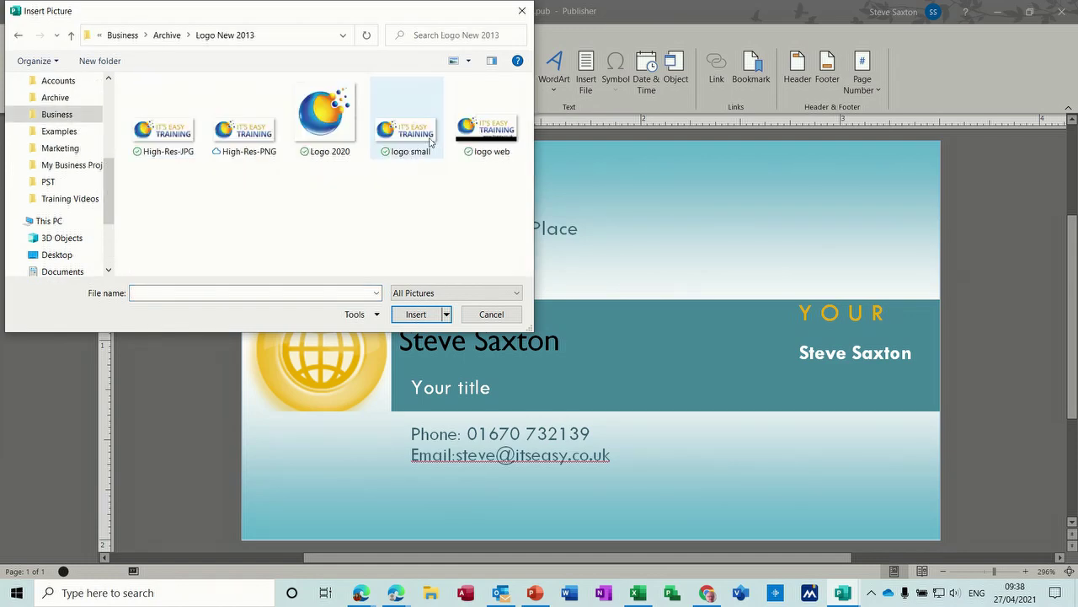
pyautogui.doubleClick(431, 142)
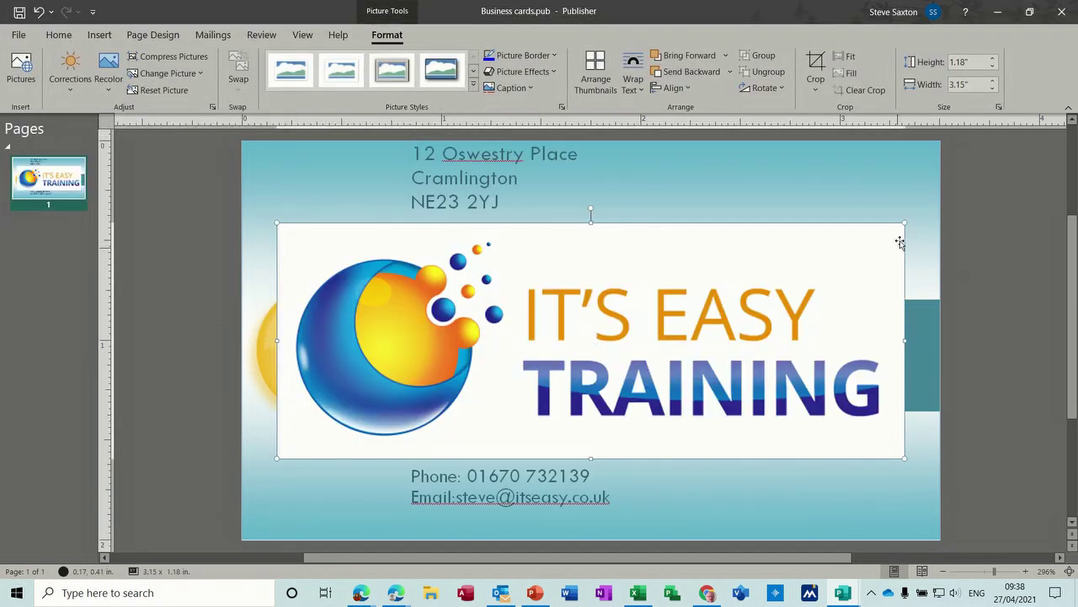
pyautogui.moveTo(905, 222); pyautogui.dragTo(540, 362)
pyautogui.moveTo(474, 402); pyautogui.dragTo(869, 188)
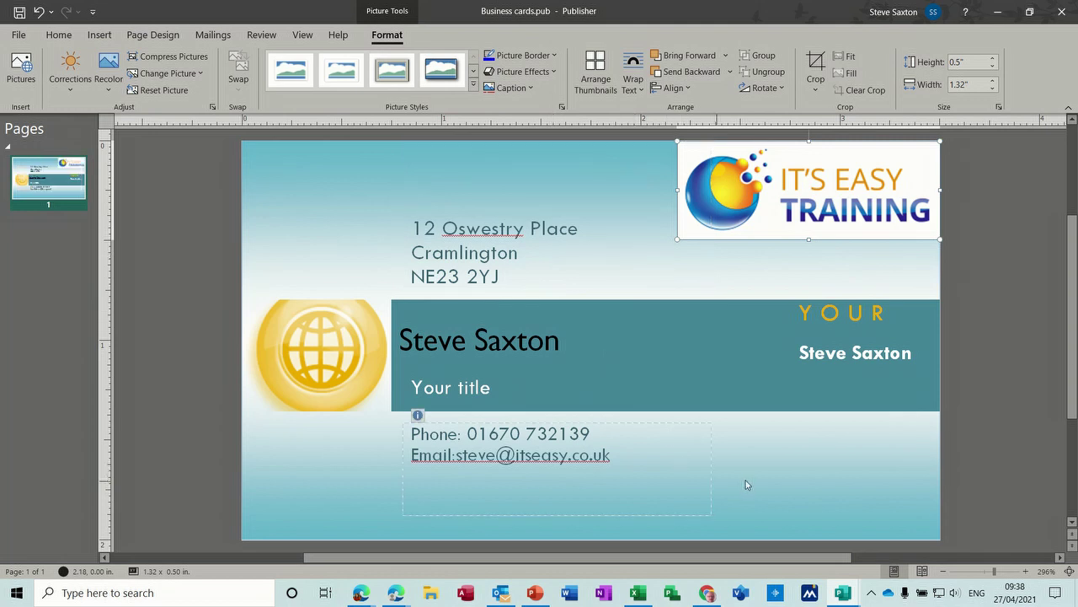
# Delete the yellow globe picture from the left side of the card.
pyautogui.click(761, 268)
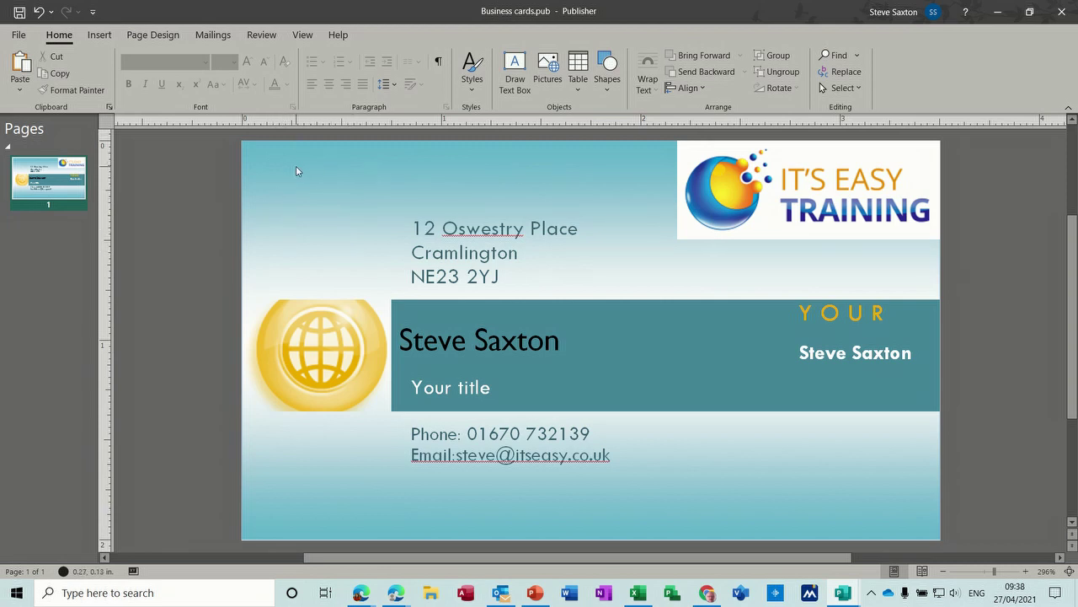
pyautogui.click(335, 333)
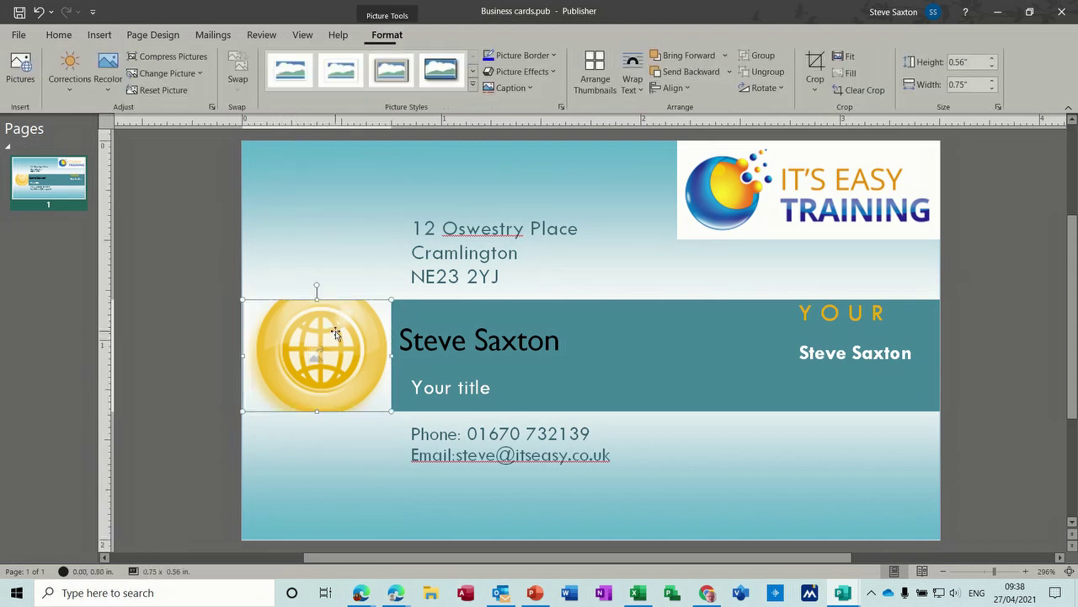
pyautogui.press('Delete')
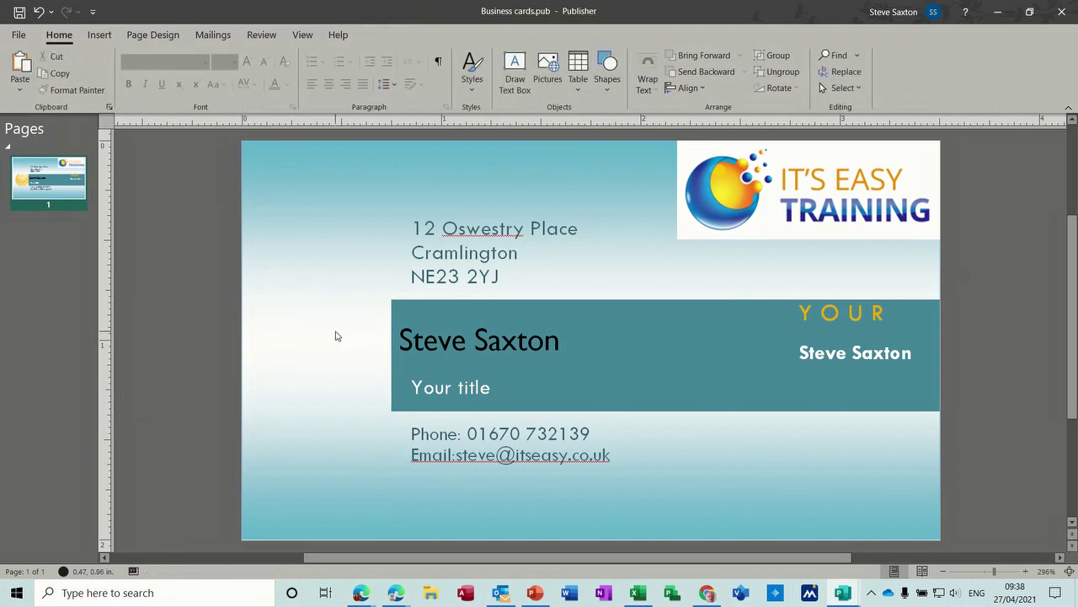
# Update the 'Your title' placeholder from the business information set, leaving the title box empty.
pyautogui.click(649, 396)
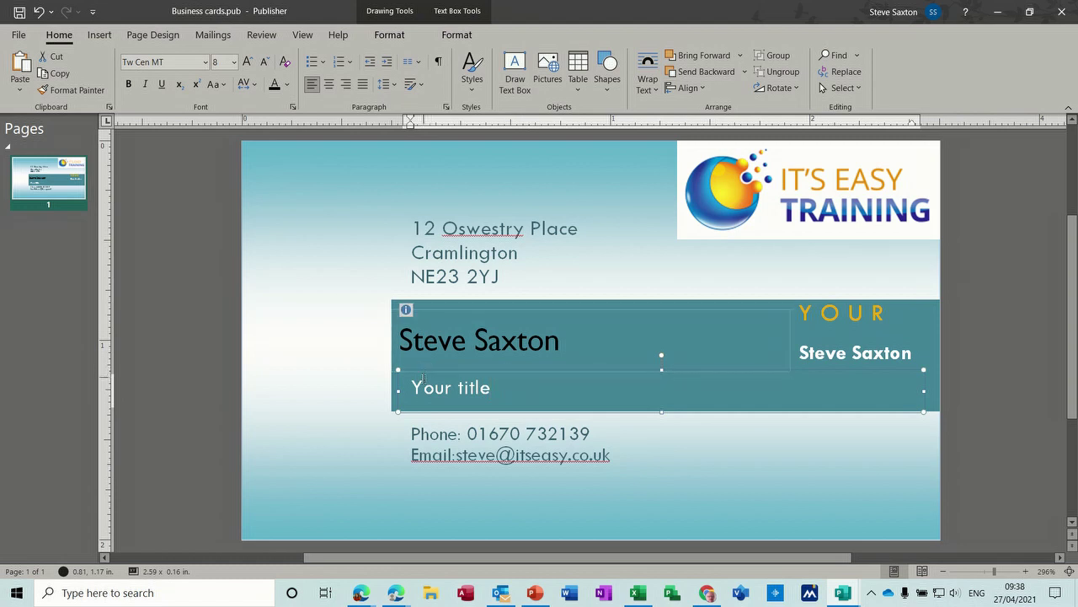
pyautogui.click(418, 368)
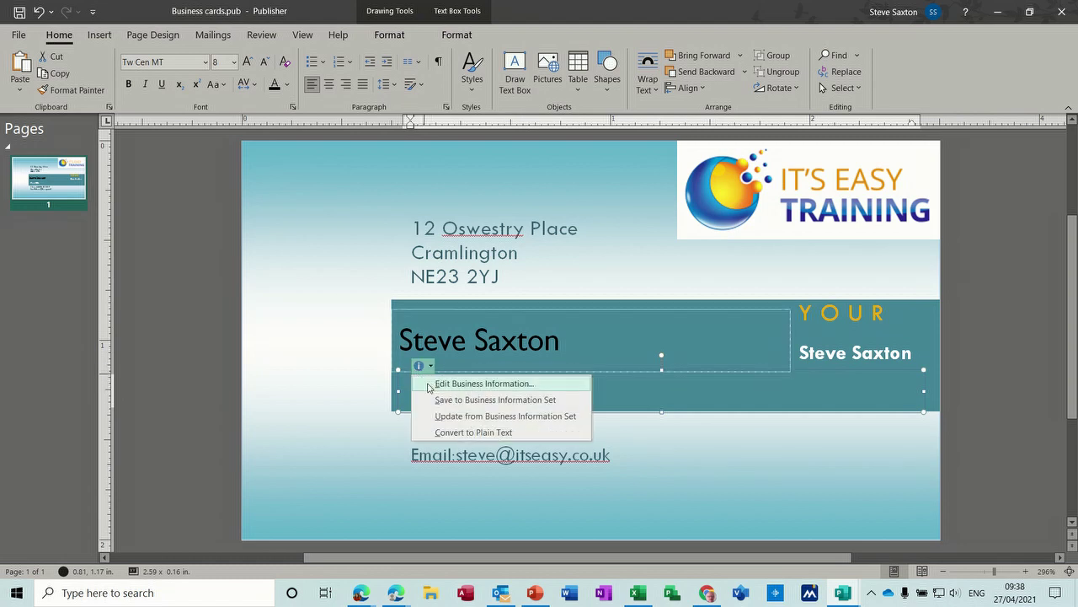
pyautogui.click(434, 416)
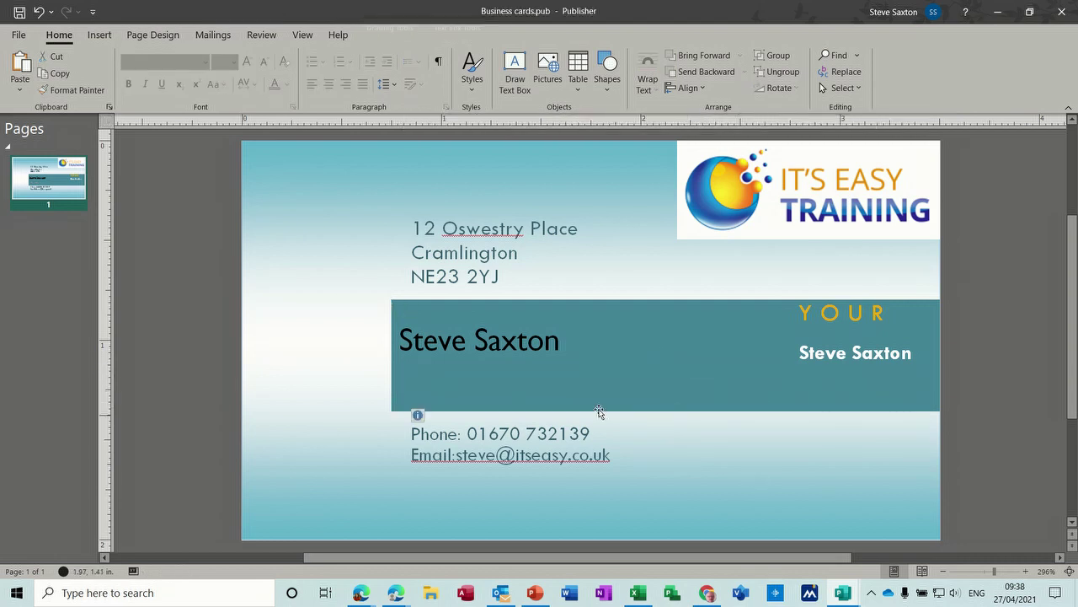
pyautogui.click(426, 369)
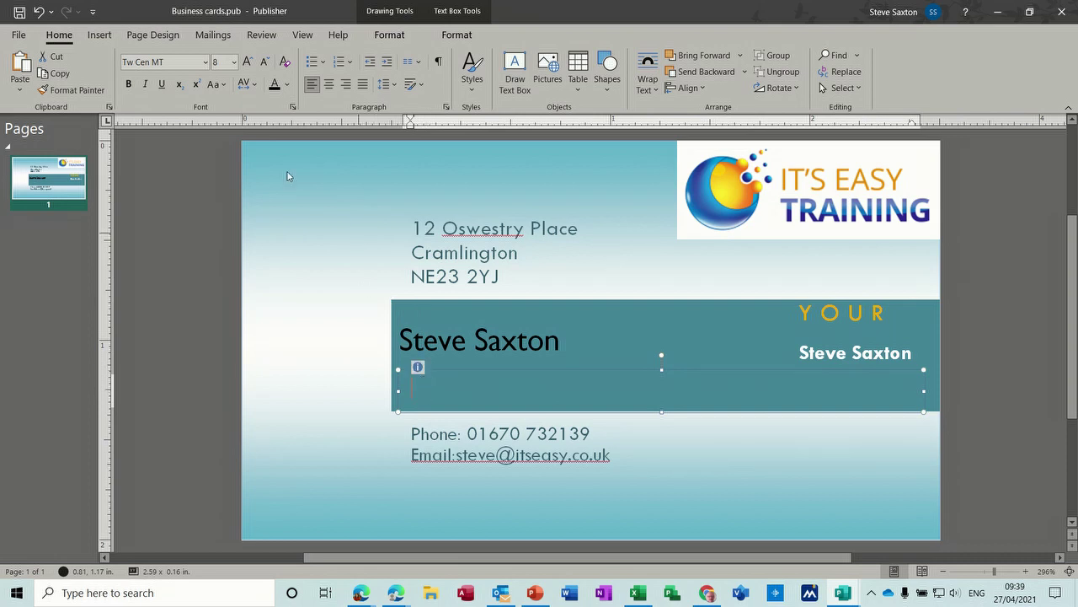
# Apply the 'Train with Impact' business information set so the title reads IT Trainer.
pyautogui.click(100, 34)
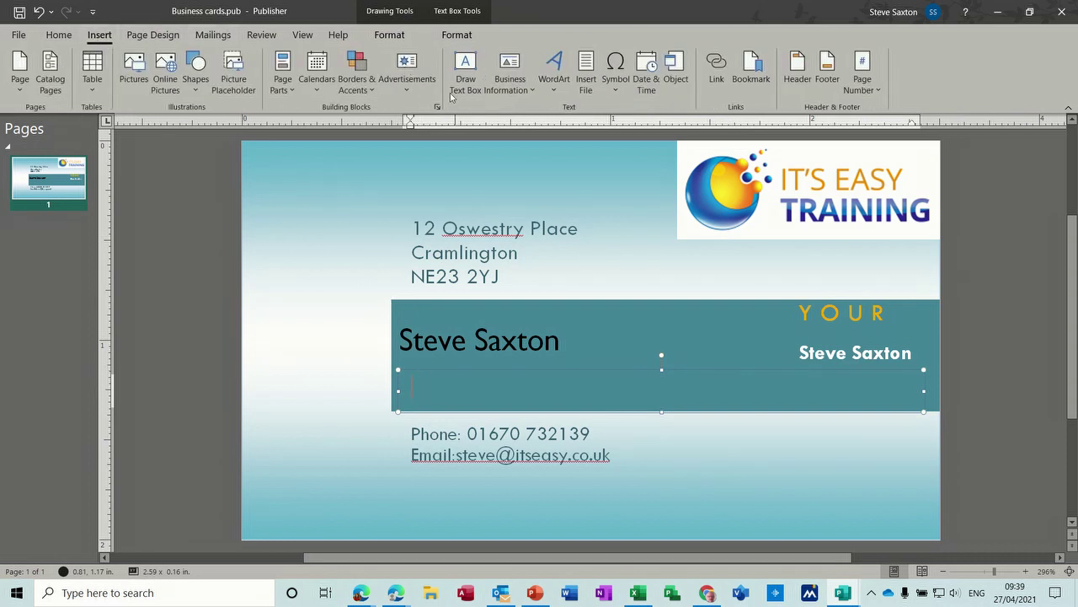
pyautogui.click(529, 90)
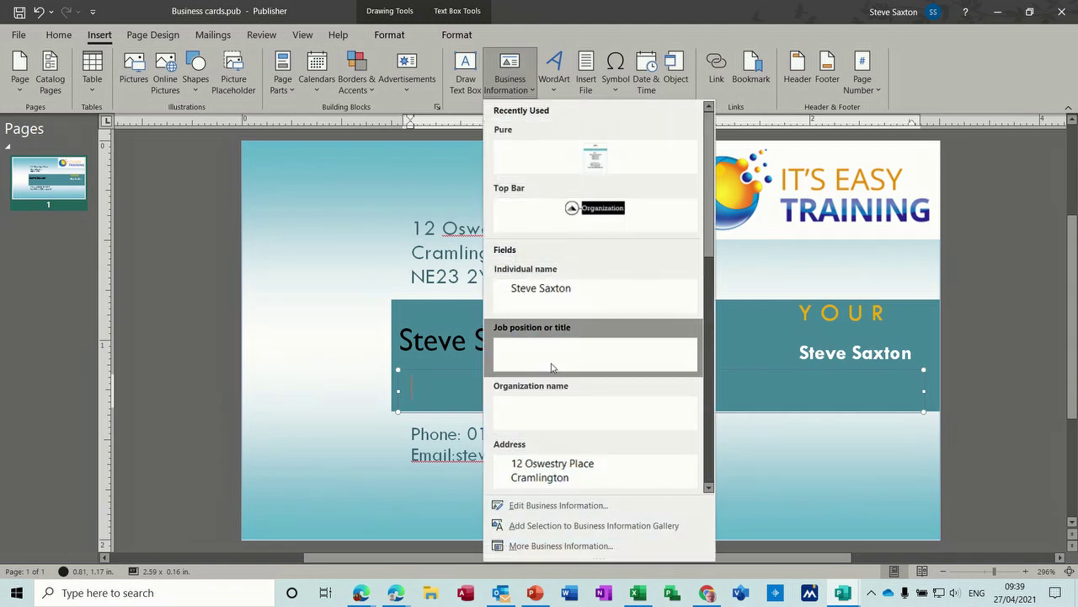
pyautogui.click(550, 504)
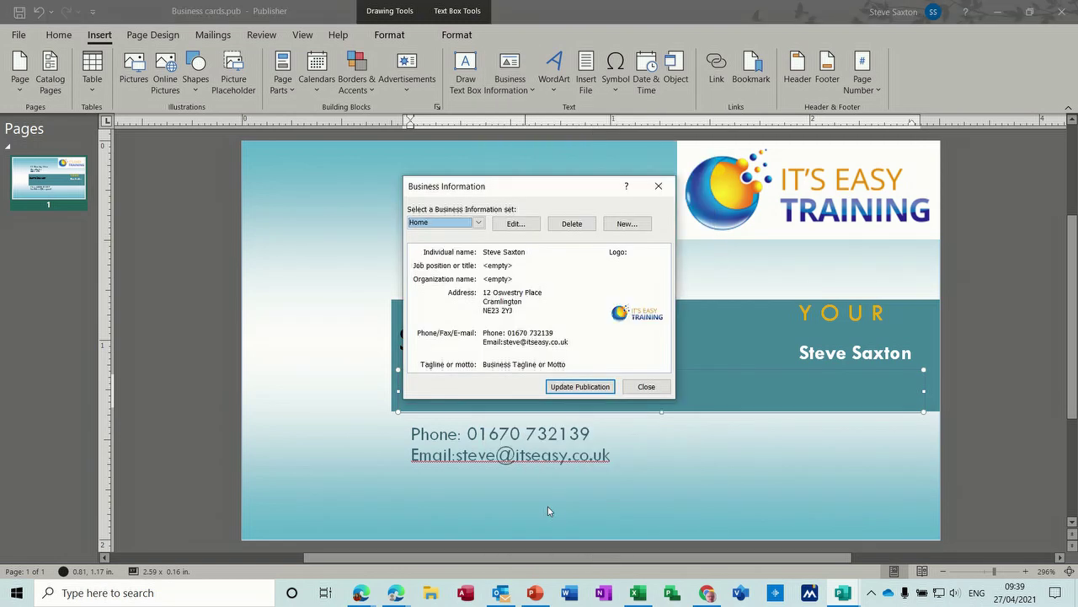
pyautogui.click(478, 223)
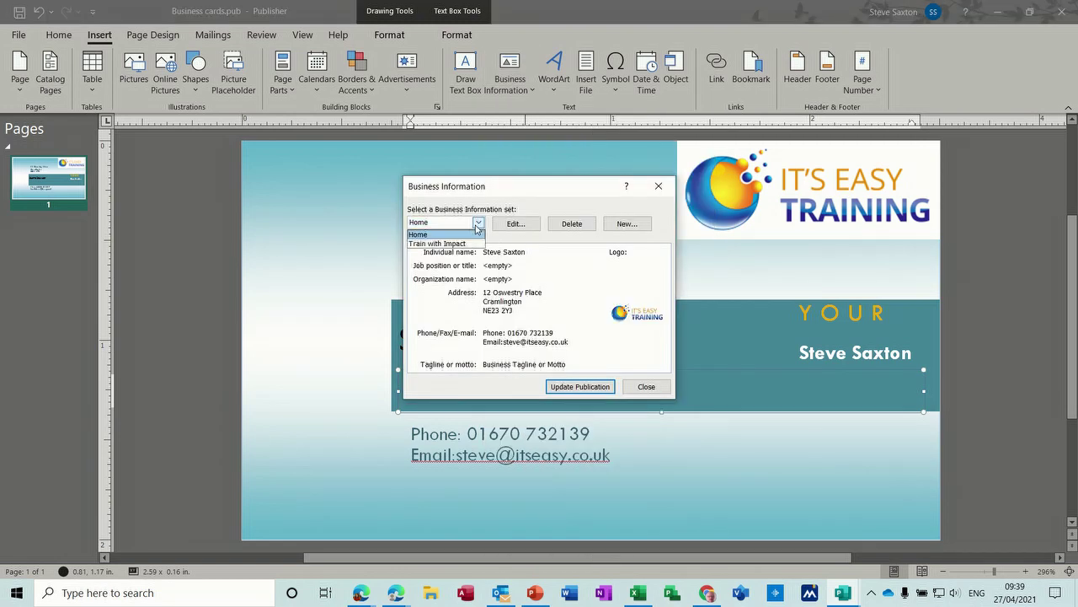
pyautogui.click(452, 243)
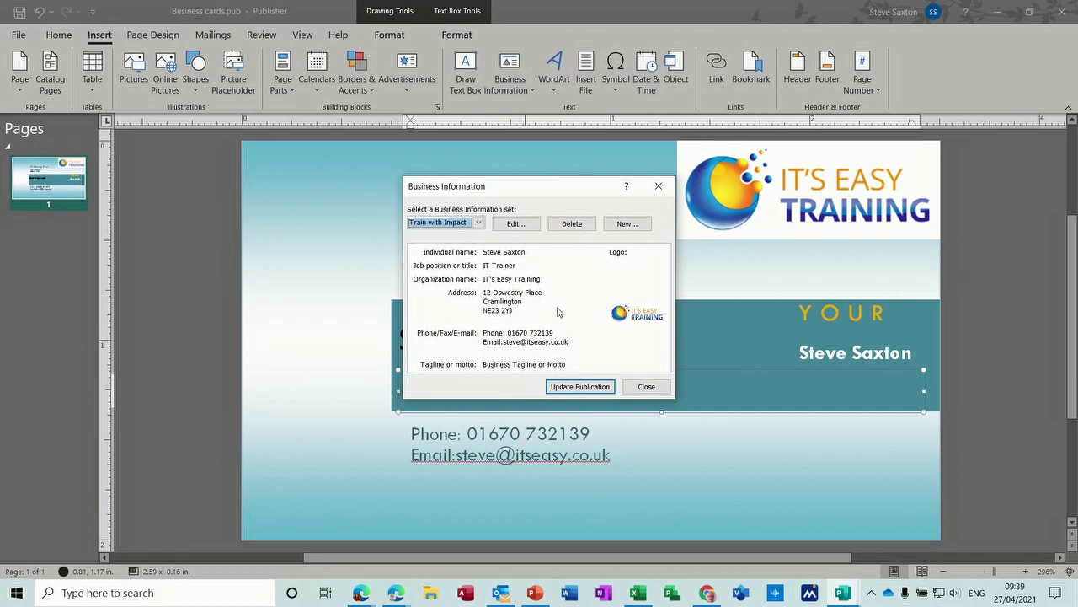
pyautogui.click(577, 386)
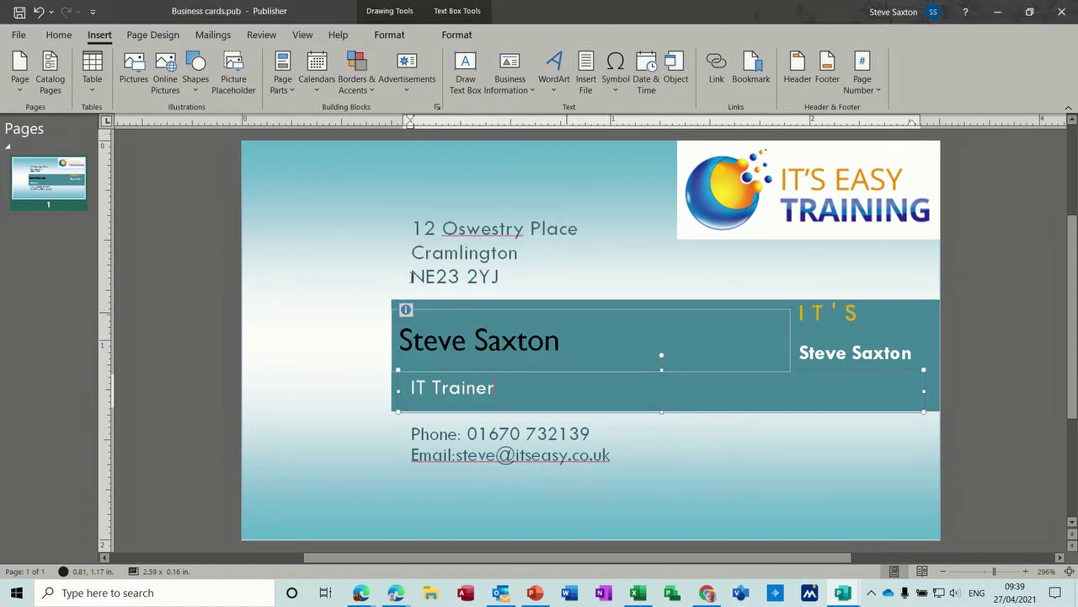
# Make the IT'S EASY TRAINING text box narrower and nudge it up to the band's top.
pyautogui.click(867, 314)
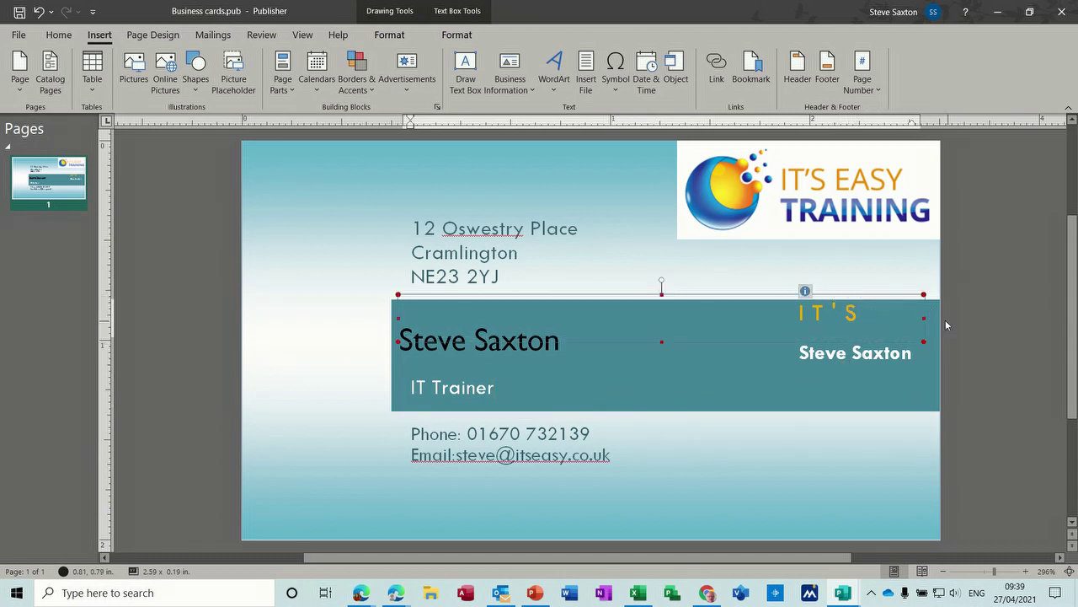
pyautogui.moveTo(925, 317); pyautogui.dragTo(867, 319)
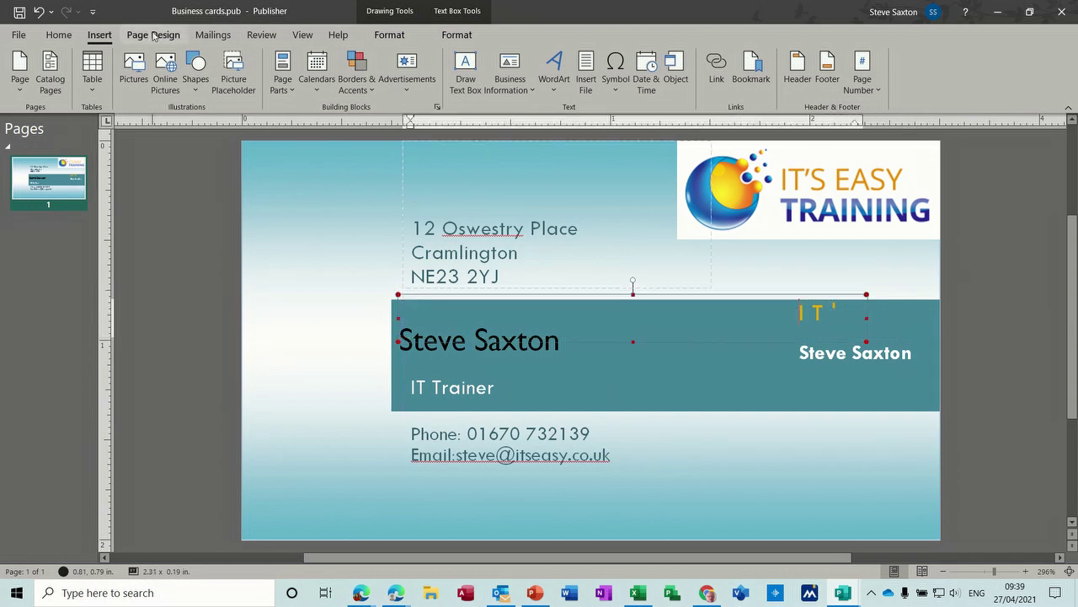
pyautogui.click(58, 35)
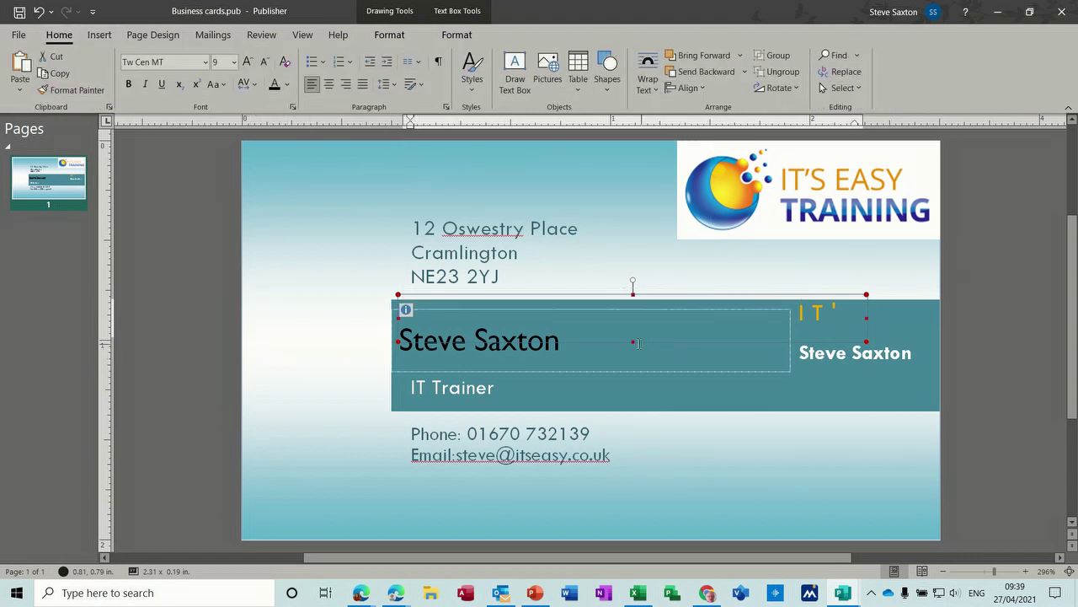
pyautogui.moveTo(823, 296); pyautogui.dragTo(821, 278)
# Shift the address block left and move the tagline up and right above the teal band.
pyautogui.click(527, 199)
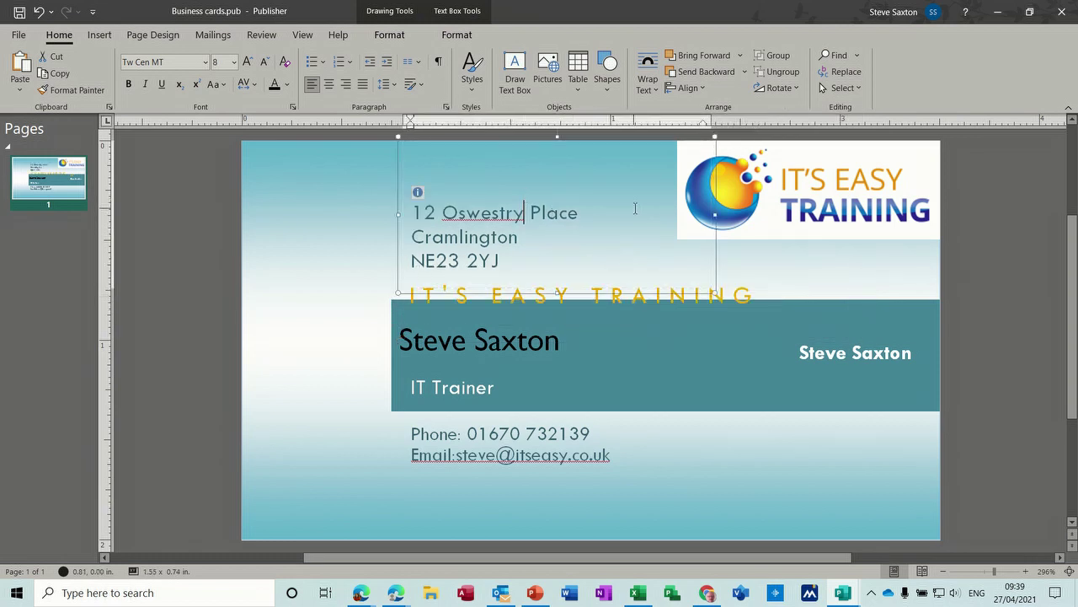
pyautogui.moveTo(390, 146); pyautogui.dragTo(320, 153)
pyautogui.click(506, 289)
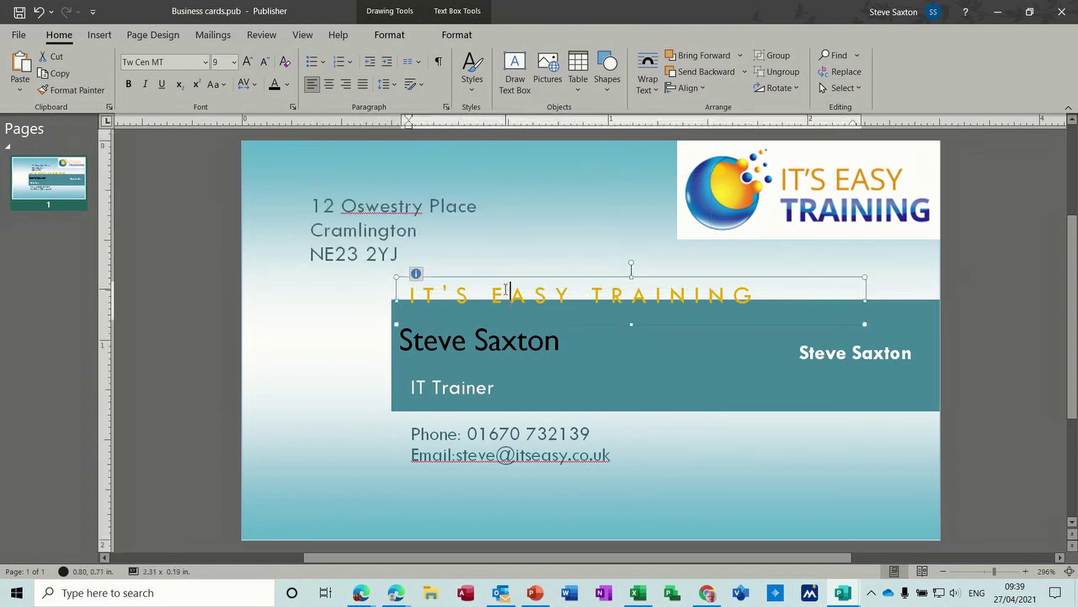
pyautogui.moveTo(528, 283); pyautogui.dragTo(588, 251)
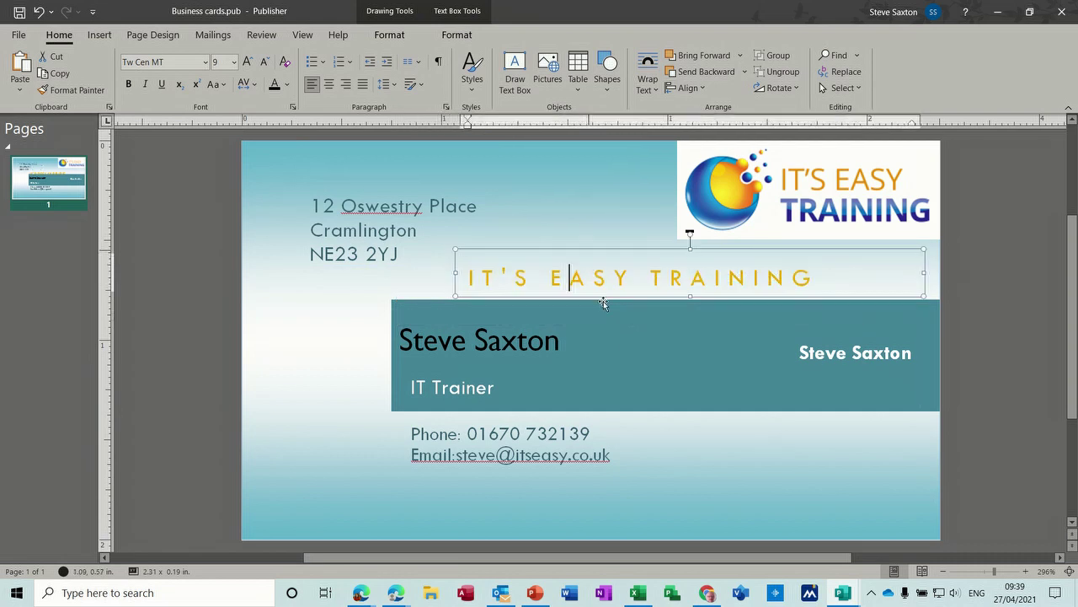
pyautogui.click(666, 435)
pyautogui.click(228, 433)
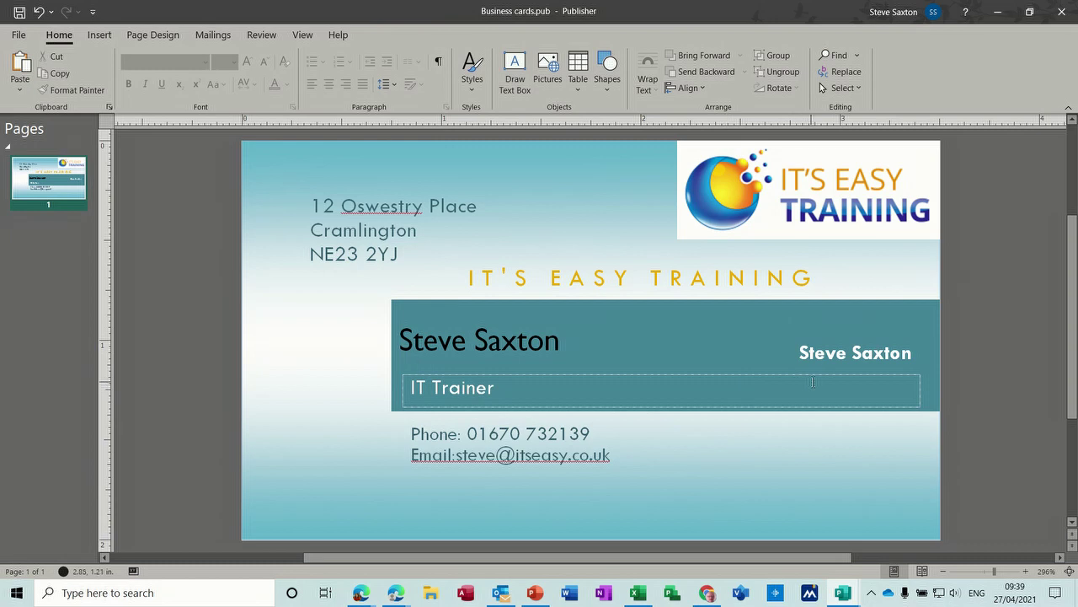
# Delete the duplicate name text box on the right of the teal band.
pyautogui.click(827, 354)
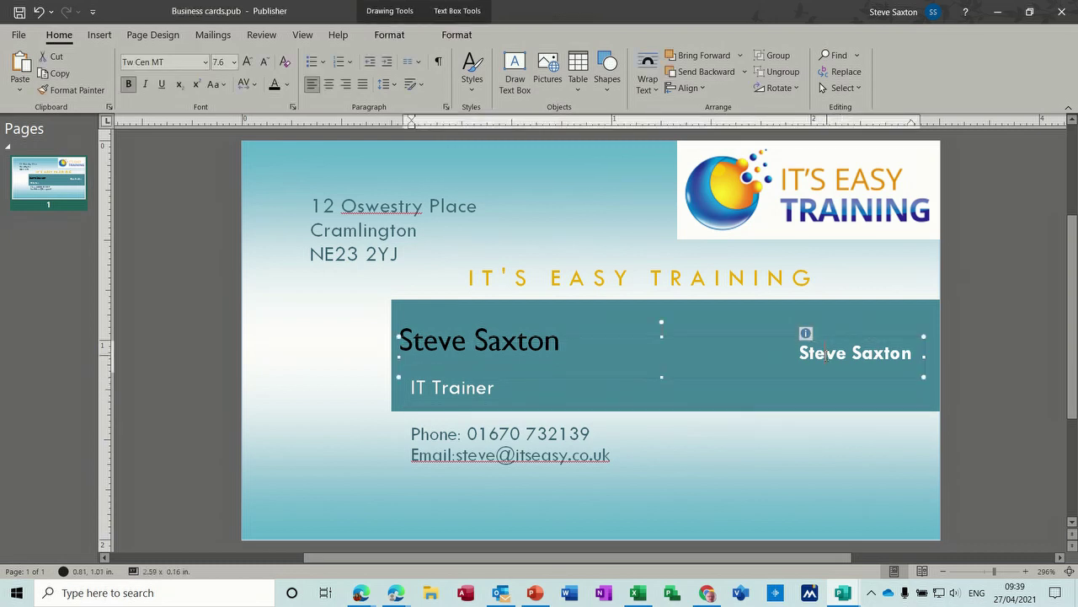
pyautogui.press('Delete')
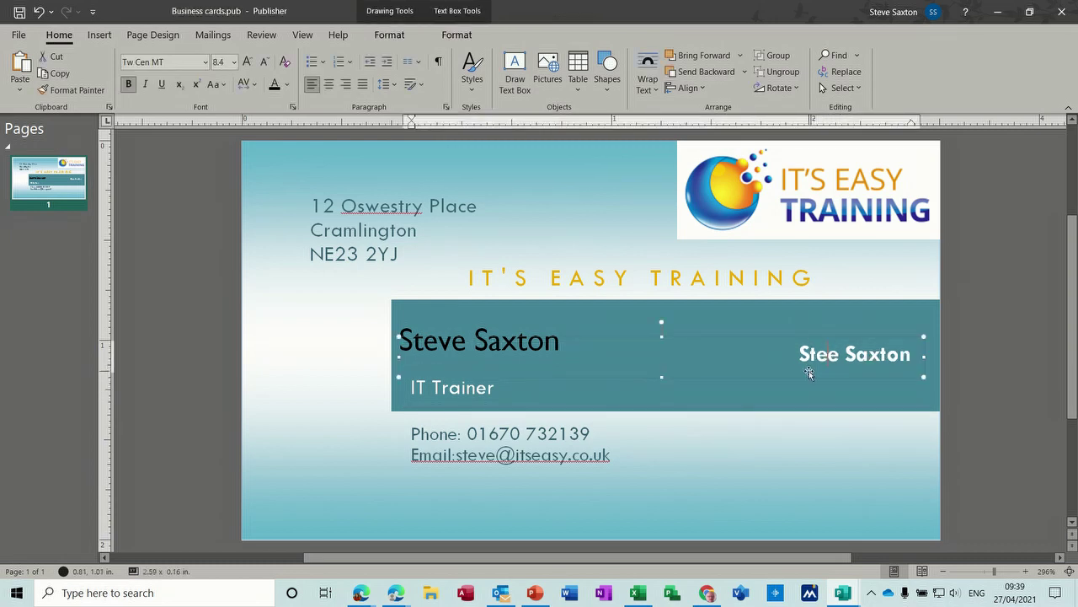
pyautogui.click(807, 373)
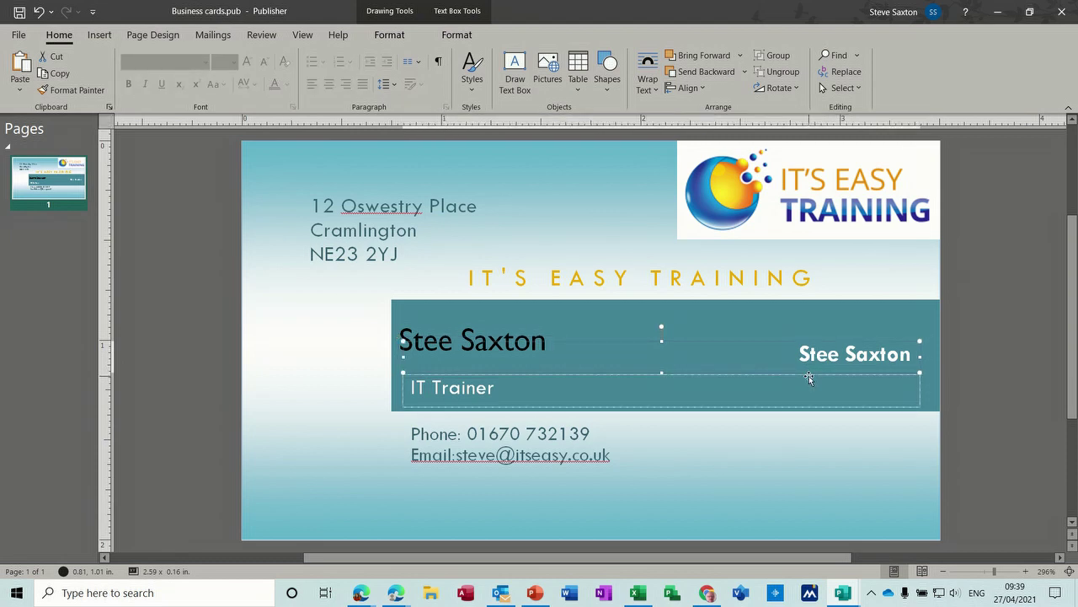
pyautogui.press('Delete')
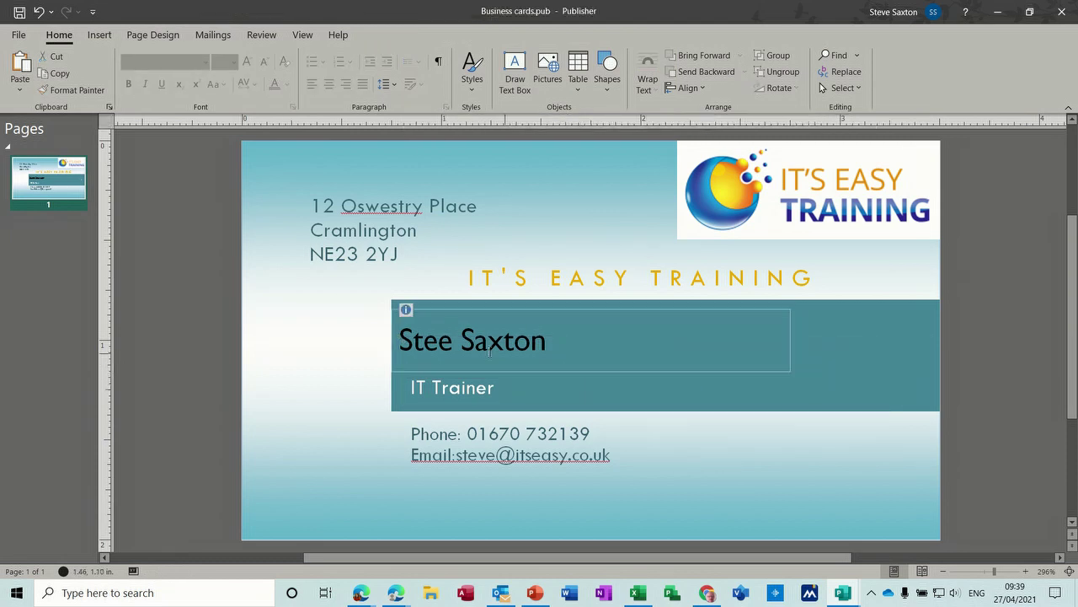
# Restore the missing 'v' in the name and shift the teal band further left.
pyautogui.click(447, 340)
pyautogui.write('v')
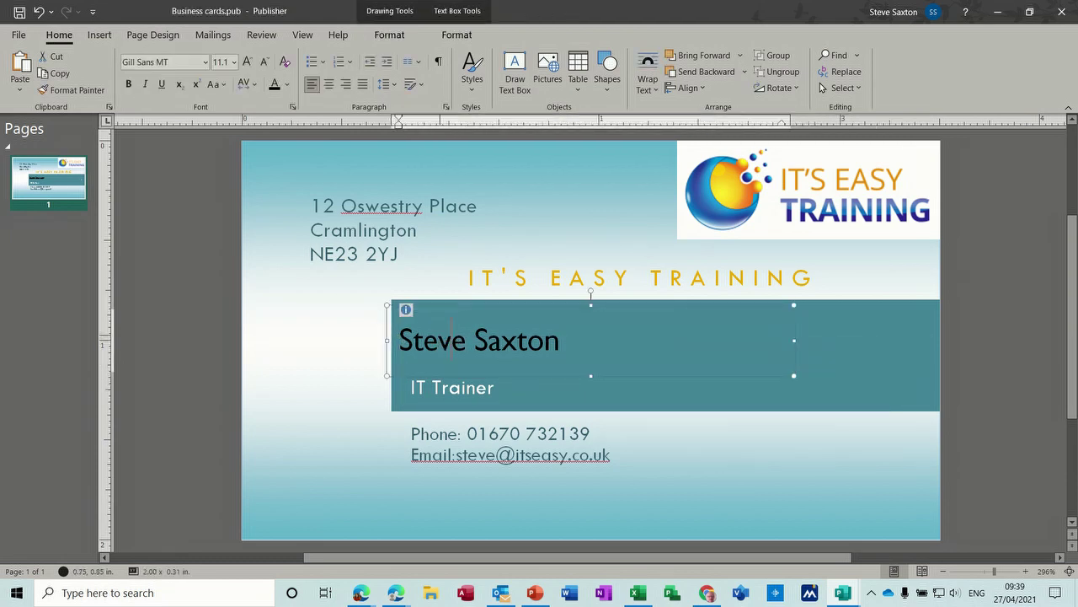
pyautogui.click(315, 342)
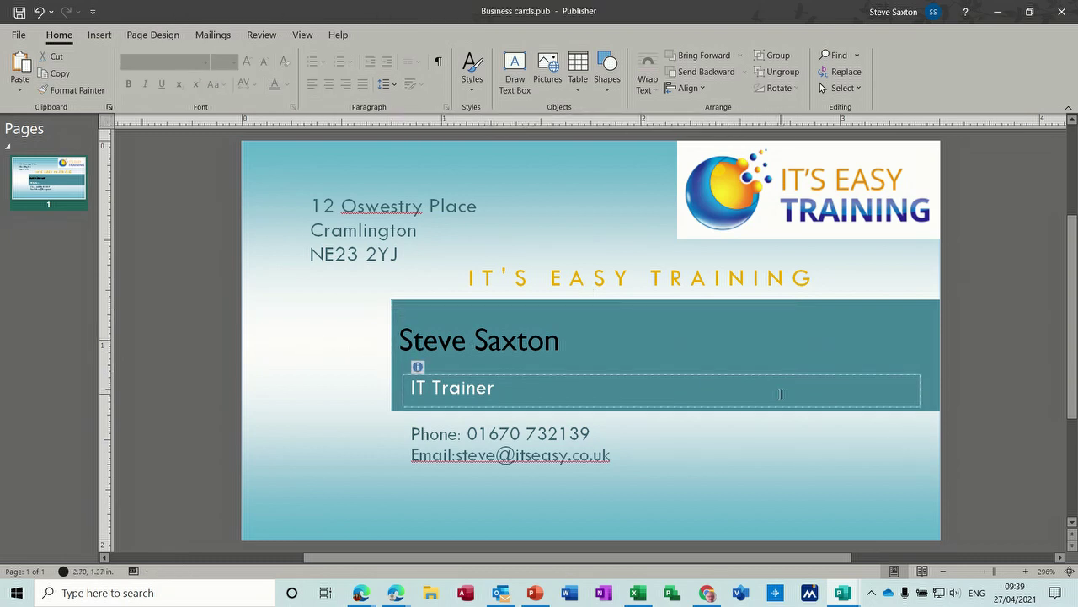
pyautogui.moveTo(865, 341); pyautogui.dragTo(802, 340)
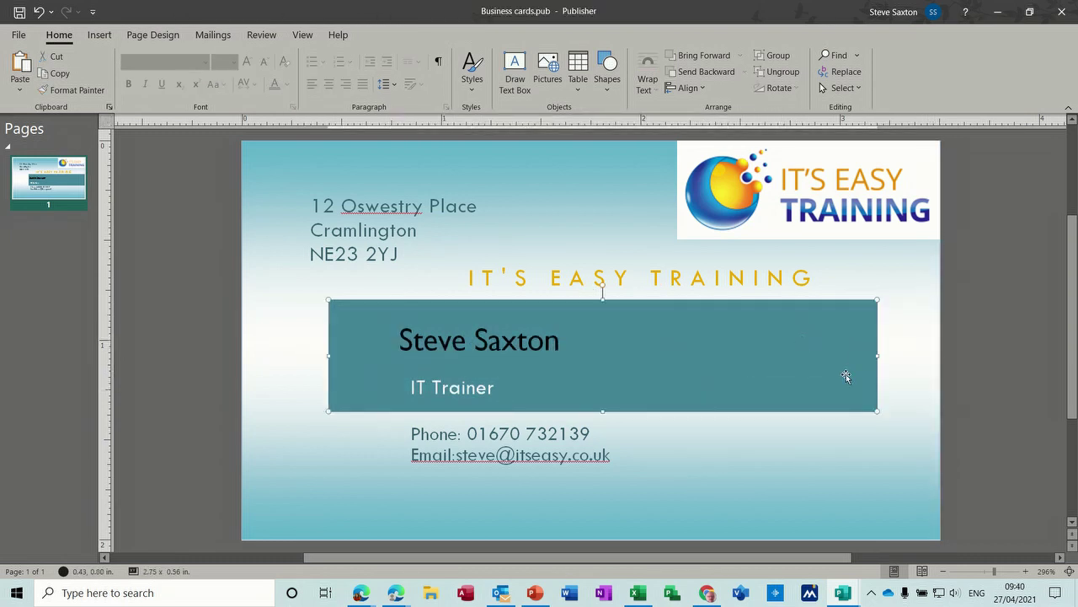
pyautogui.click(872, 478)
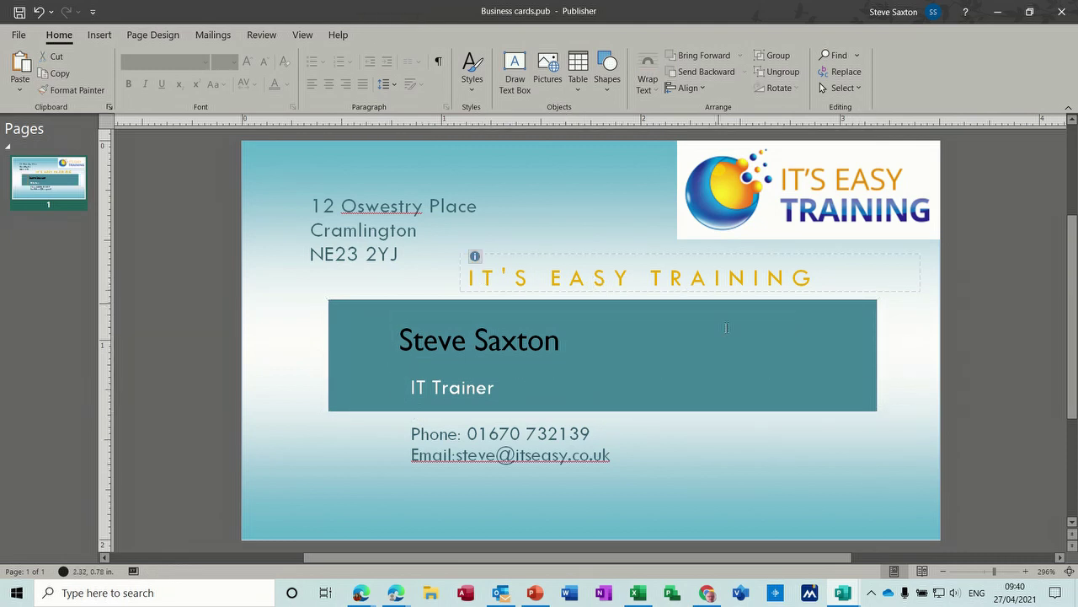